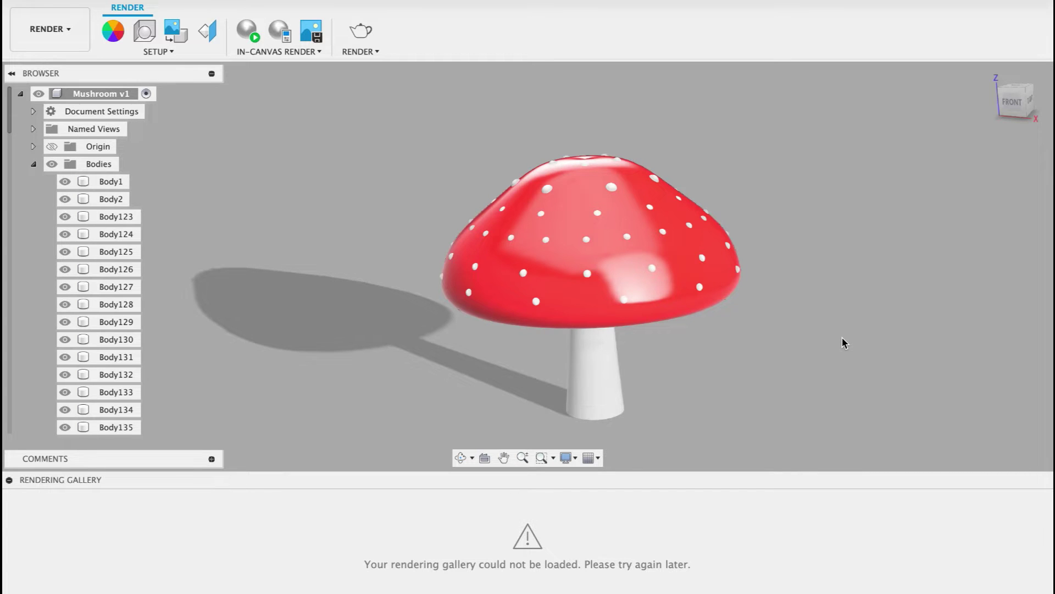
mouse_move(841, 337)
middle_mouse_down("shift")
mouse_move(806, 339)
mouse_move(804, 278)
mouse_move(811, 301)
mouse_move(867, 314)
mouse_move(885, 346)
mouse_move(930, 332)
mouse_move(841, 337)
middle_mouse_up("shift")
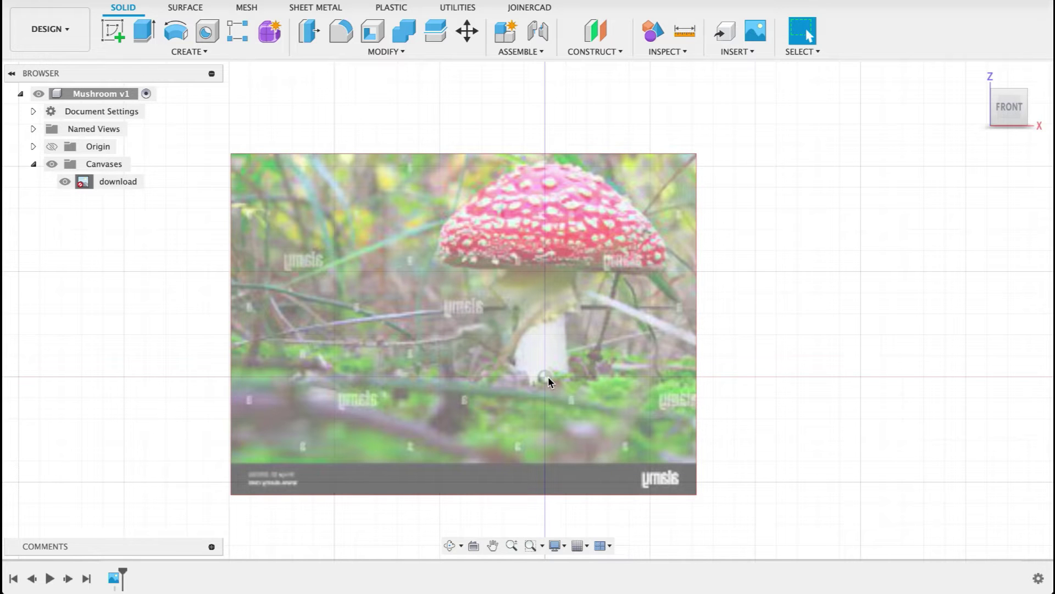
- Start a sketch on the front plane and draw a vertical centre line from the origin up into the mushroom's cap
left_click(122, 33)
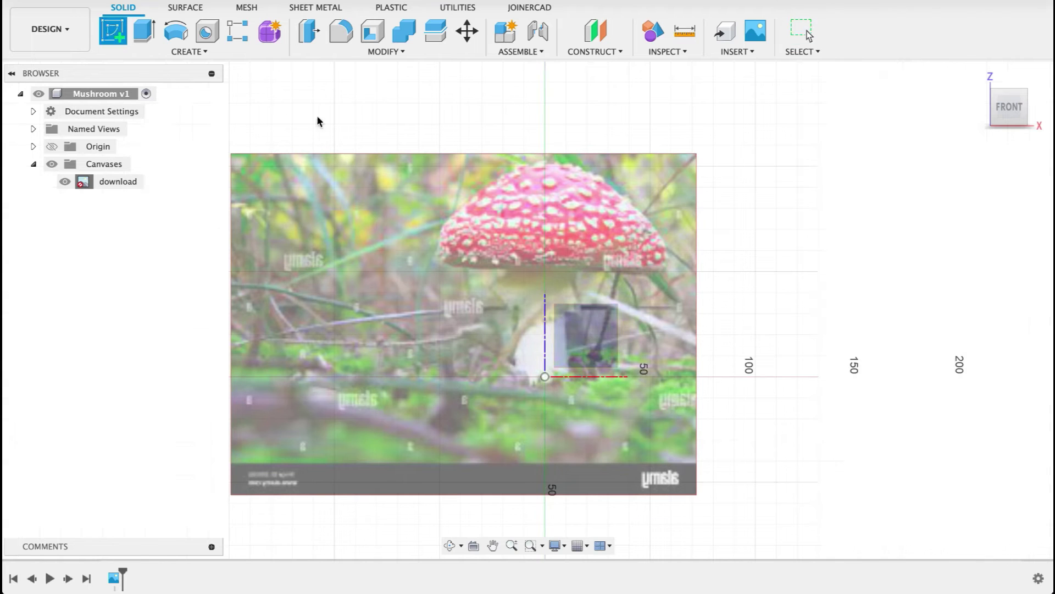
left_click(601, 336)
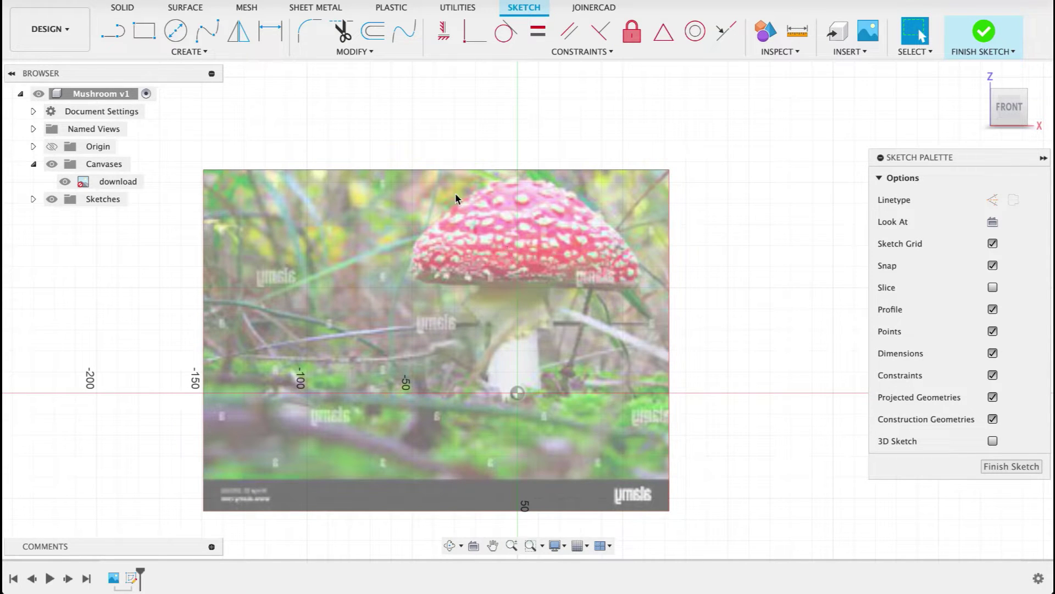
left_click(206, 33)
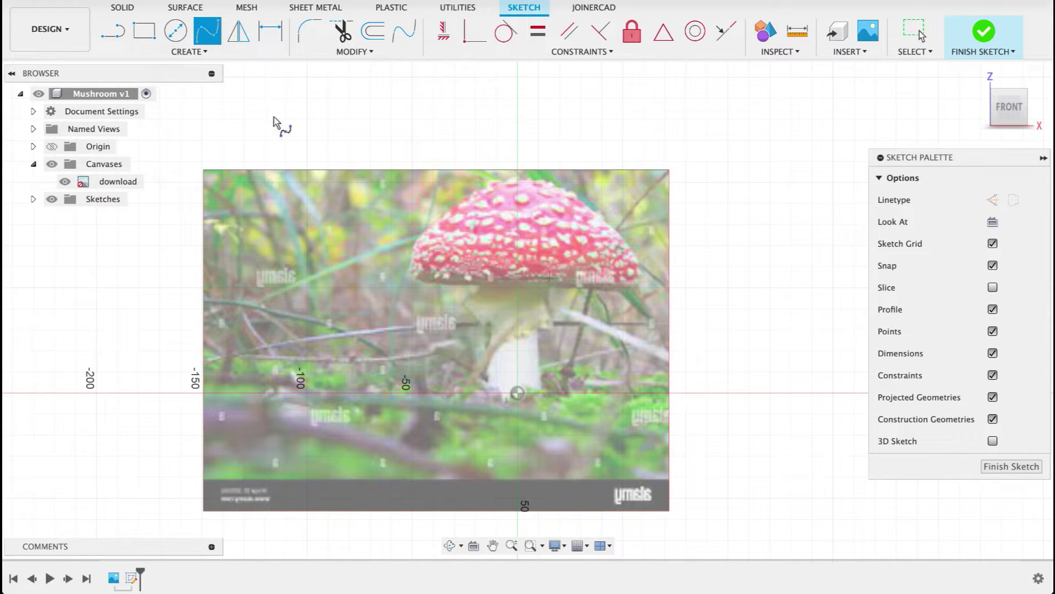
left_click(112, 32)
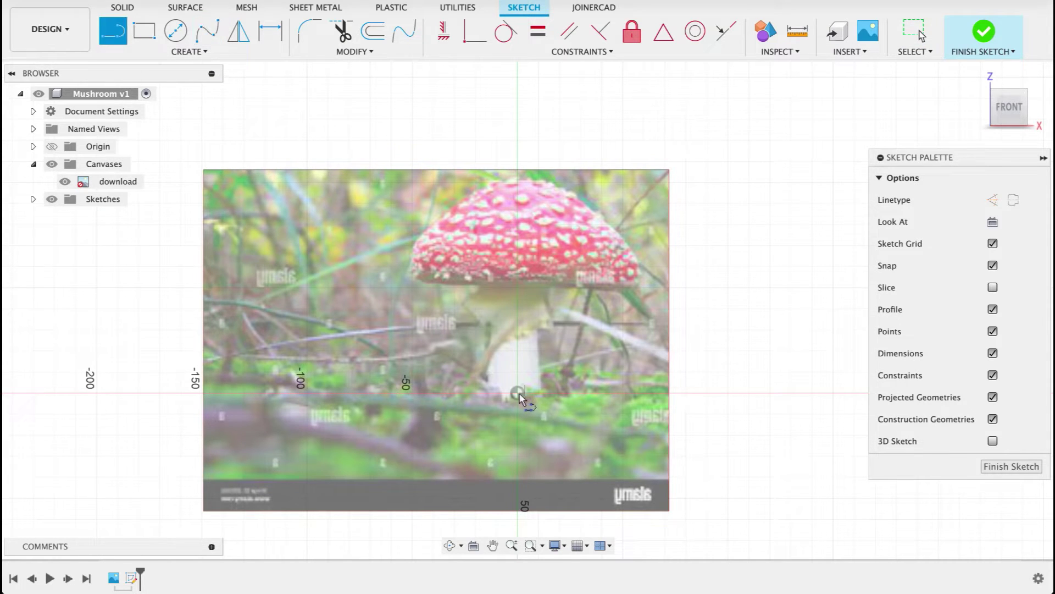
left_click(518, 393)
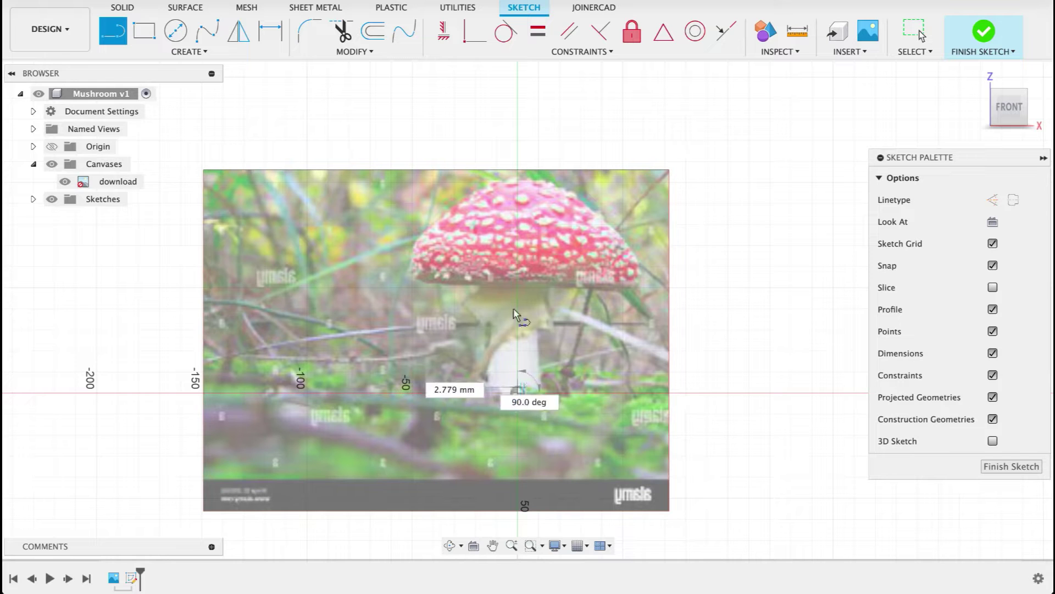
left_click(517, 203)
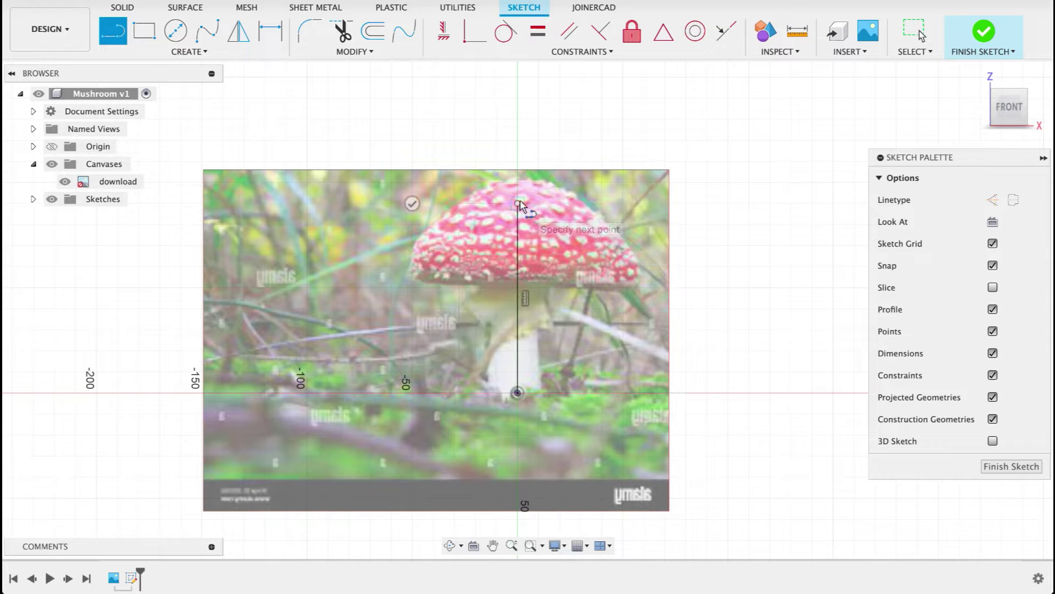
key("Escape")
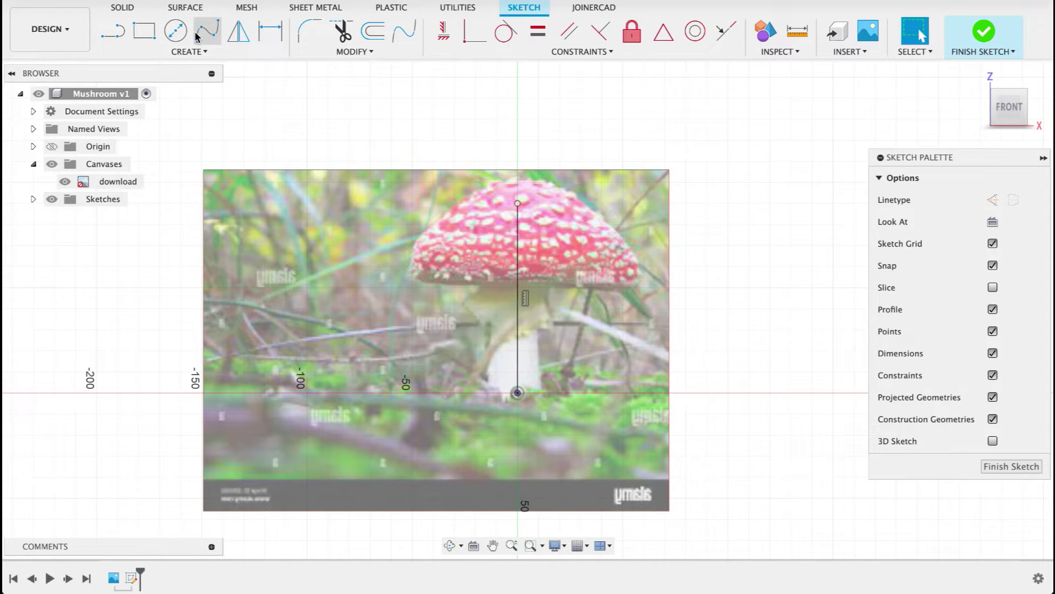
- Draw a shallow three-point arc along the stem's base from the origin to the stem's right edge
left_click(188, 54)
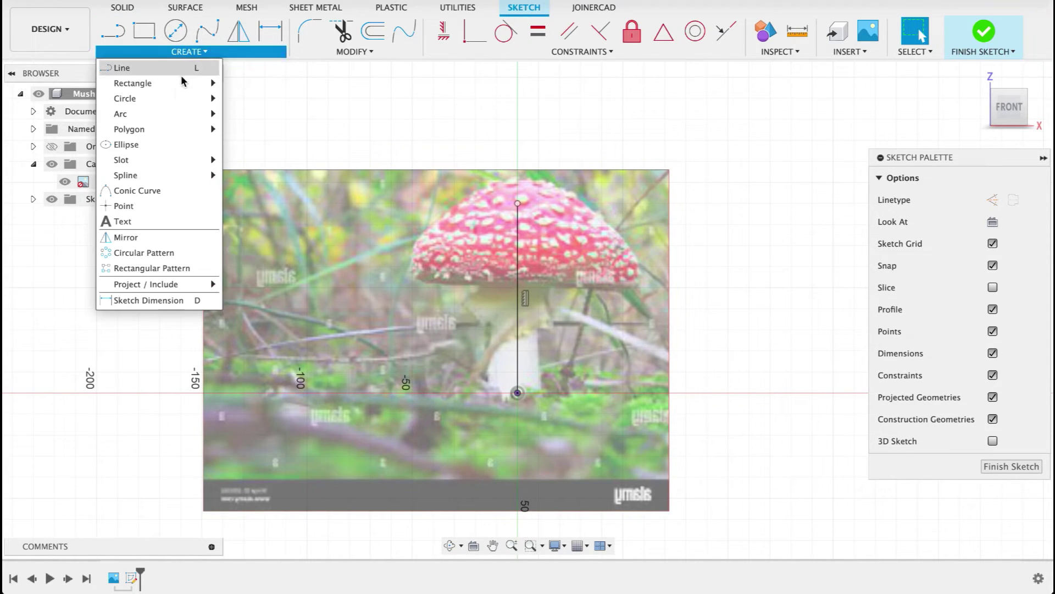
mouse_move(171, 113)
left_click(250, 128)
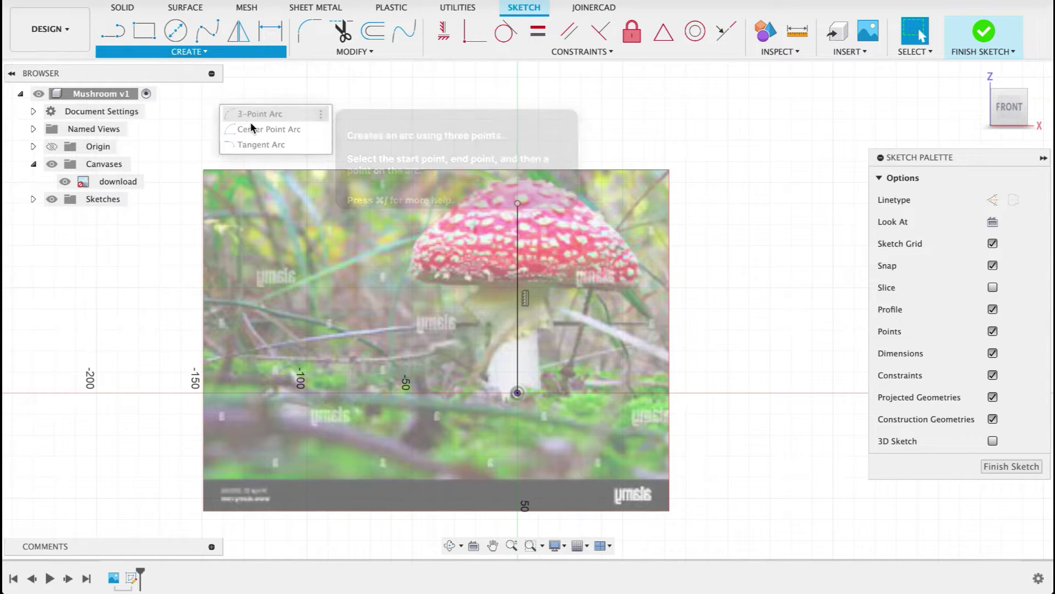
scroll(518, 393, "up", 1)
scroll(518, 392, "up", 5)
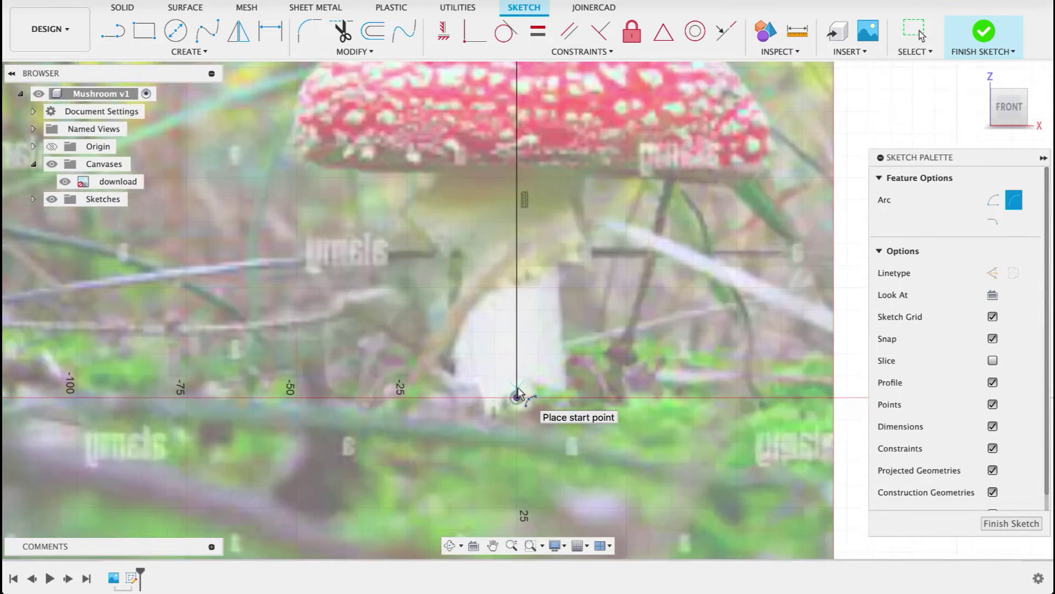
left_click(515, 407)
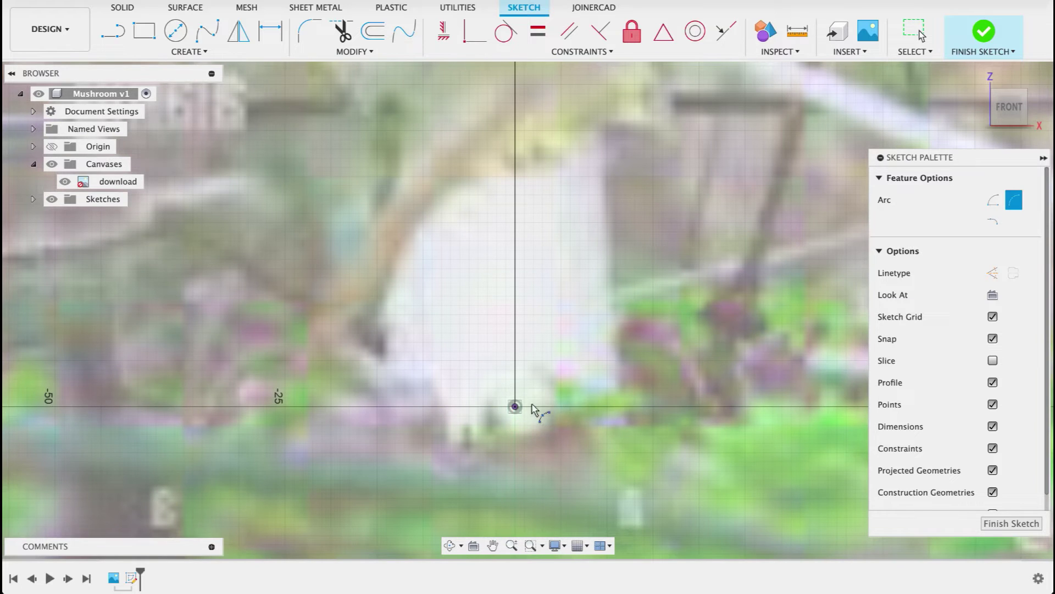
left_click(622, 397)
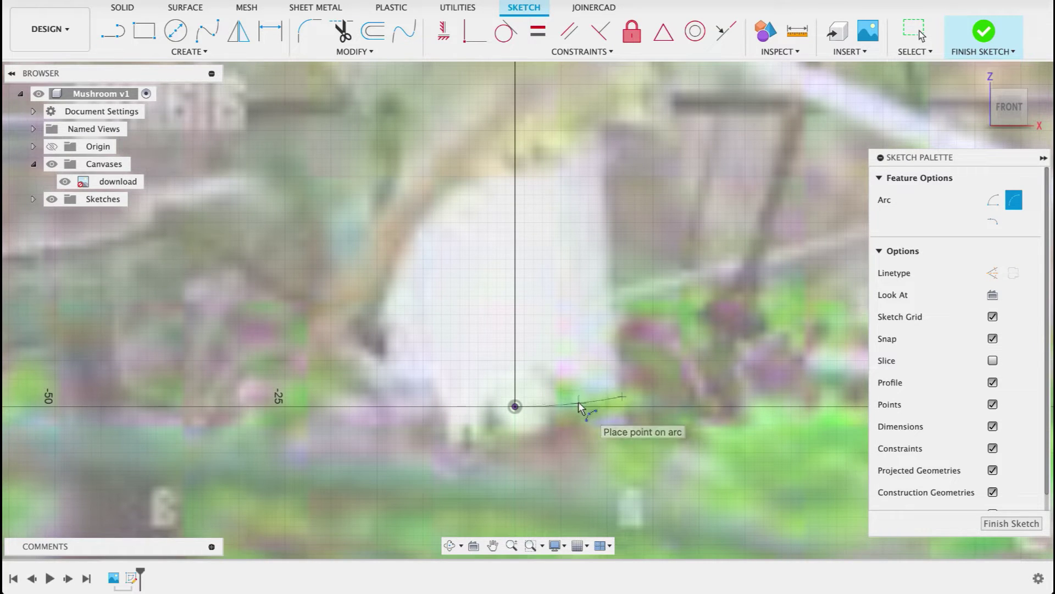
left_click(578, 408)
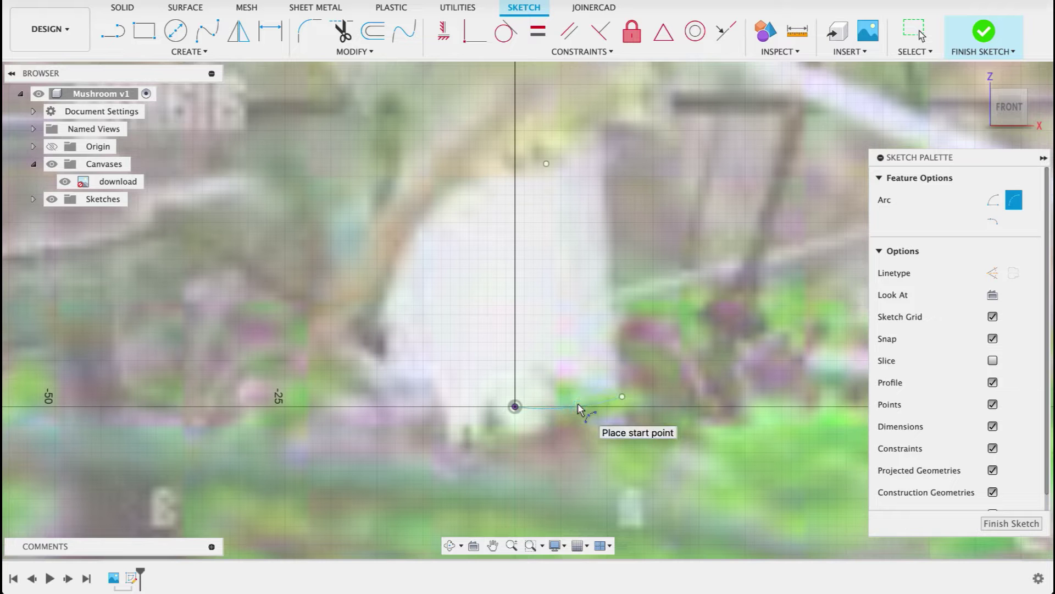
- Draw a three-point arc for the stem's right side, from the base arc's outer end up to the height of the centre line's top
scroll(573, 398, "down", 3)
left_click(558, 365)
left_click(559, 266)
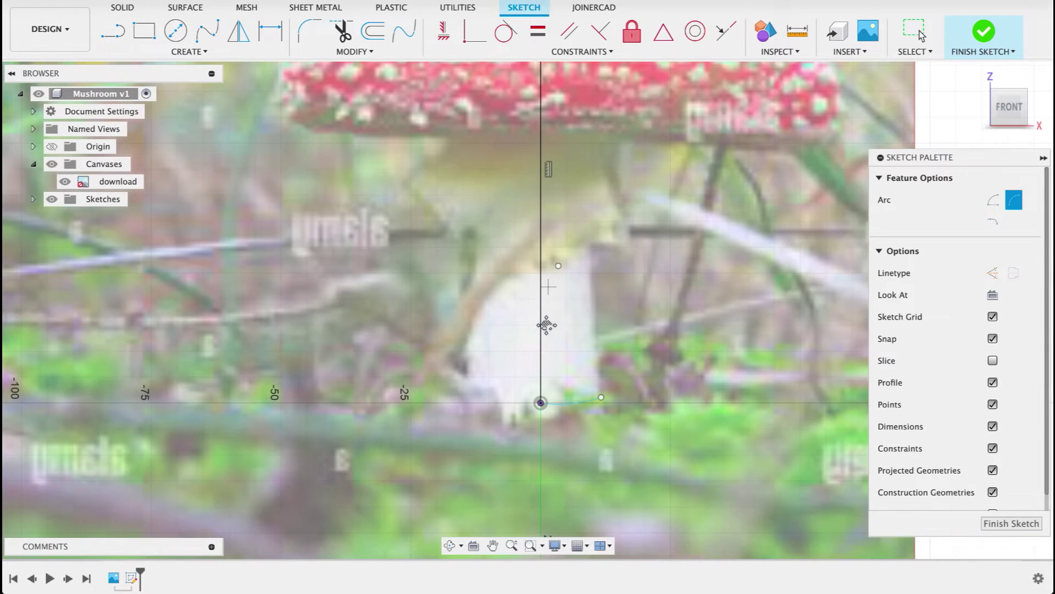
middle_click_drag(547, 325, 542, 377)
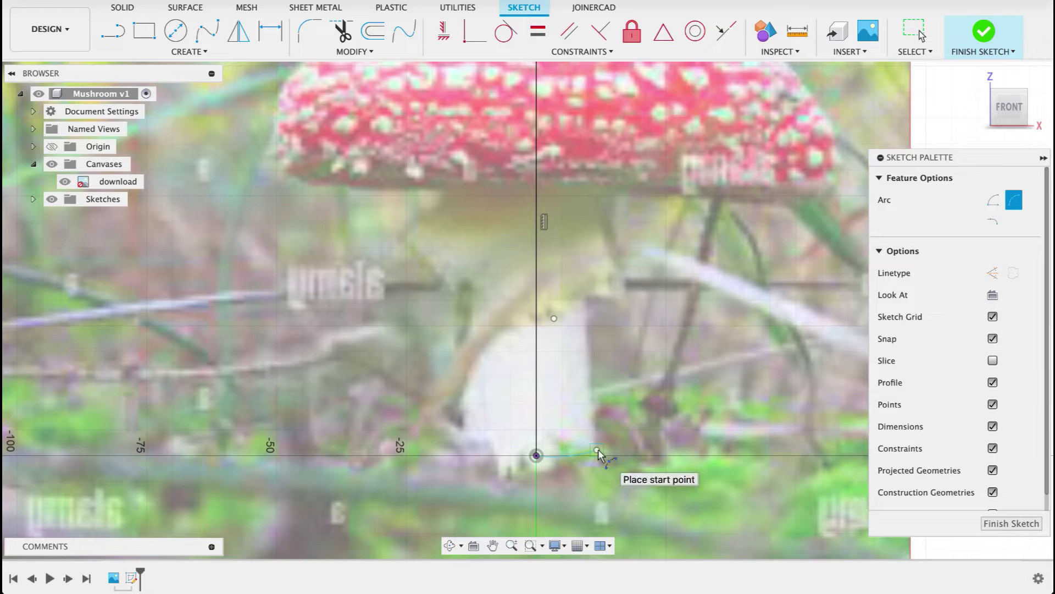
left_click(599, 450)
middle_click_drag(558, 170, 515, 330)
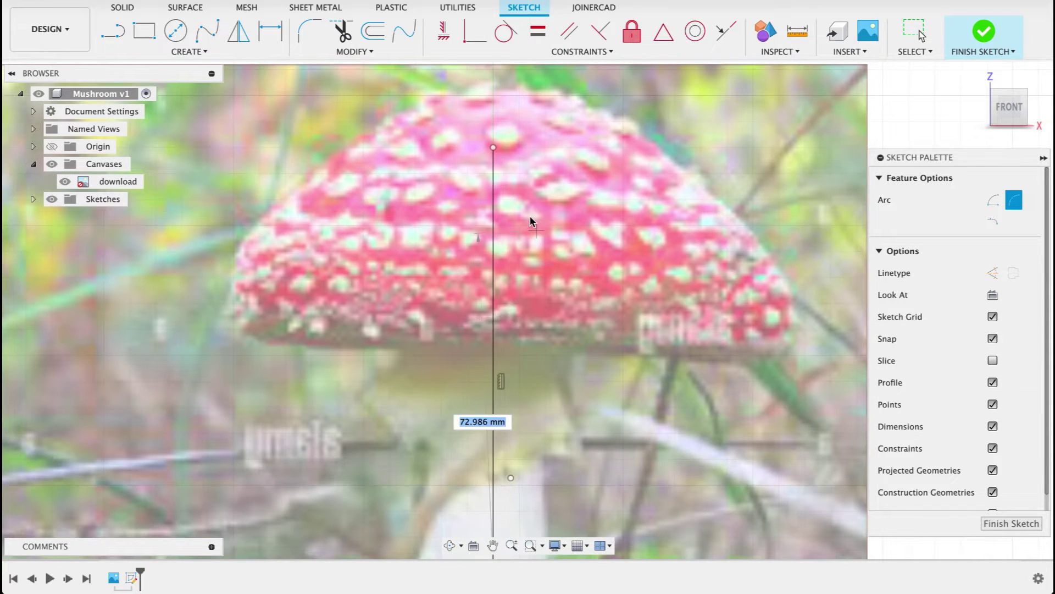
left_click(493, 148)
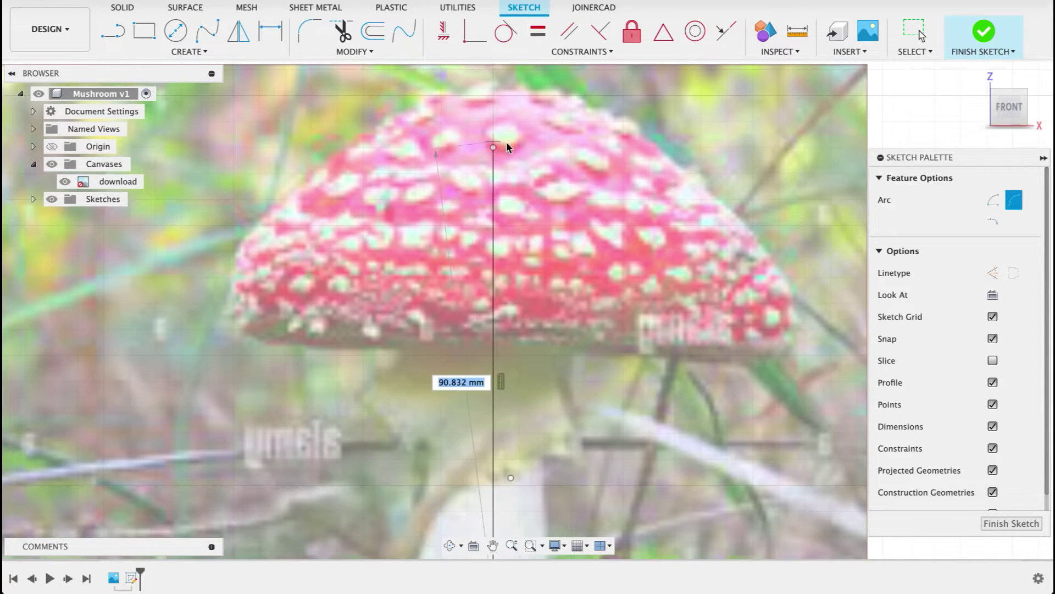
left_click(535, 158)
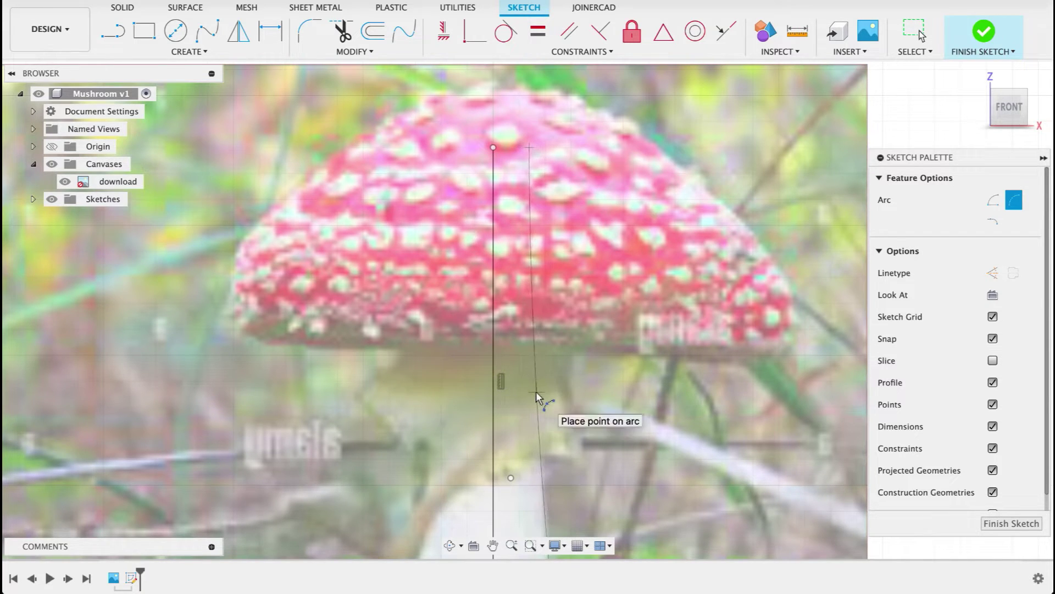
scroll(536, 390, "down", 5)
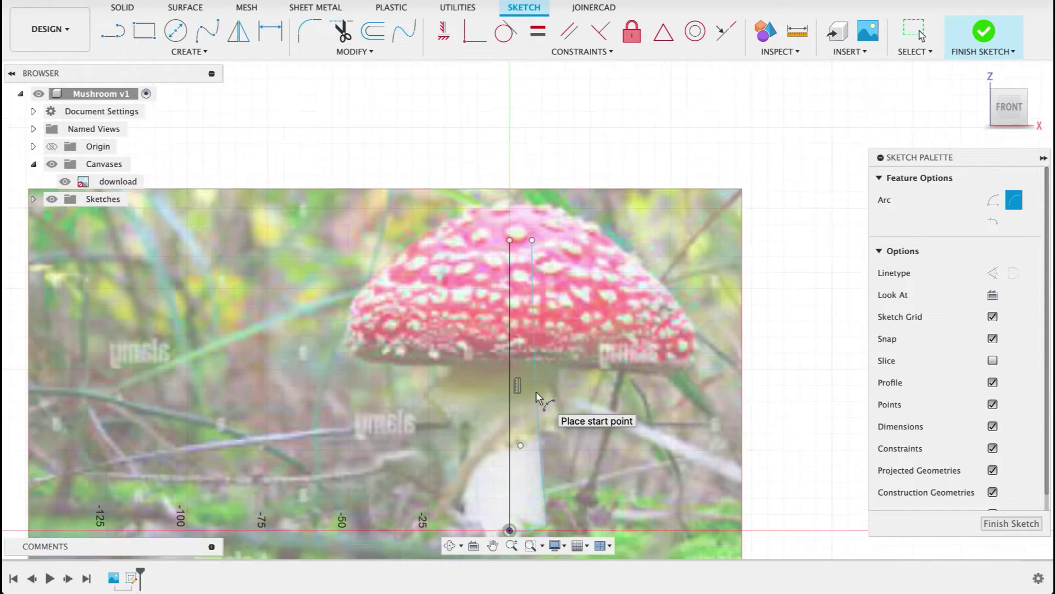
- Close the stem profile with a horizontal line from the side arc's upper end to the centre line's top, and finish the sketch
scroll(512, 244, "up", 5)
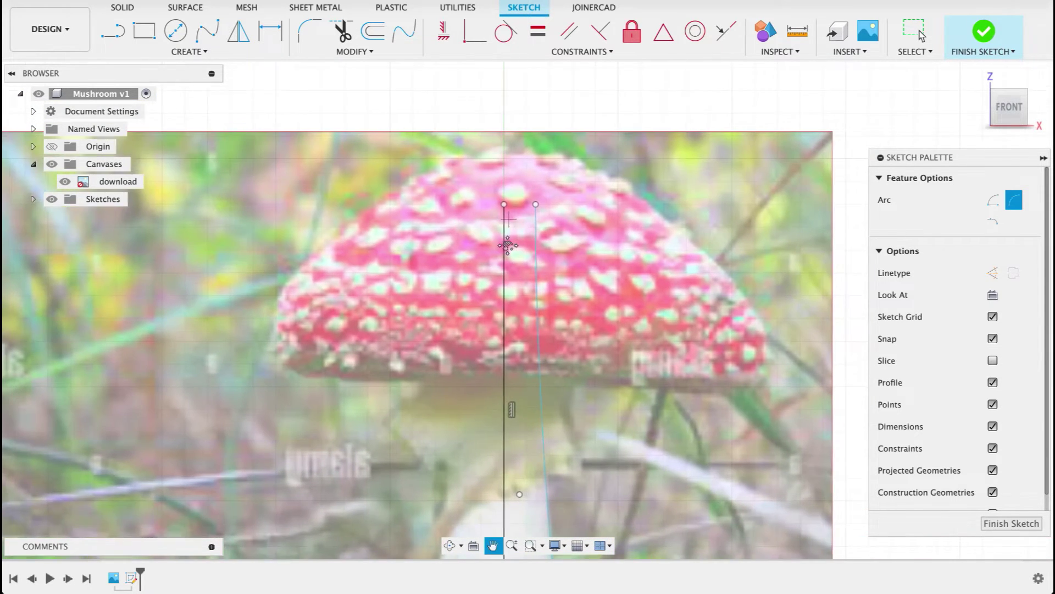
key("l")
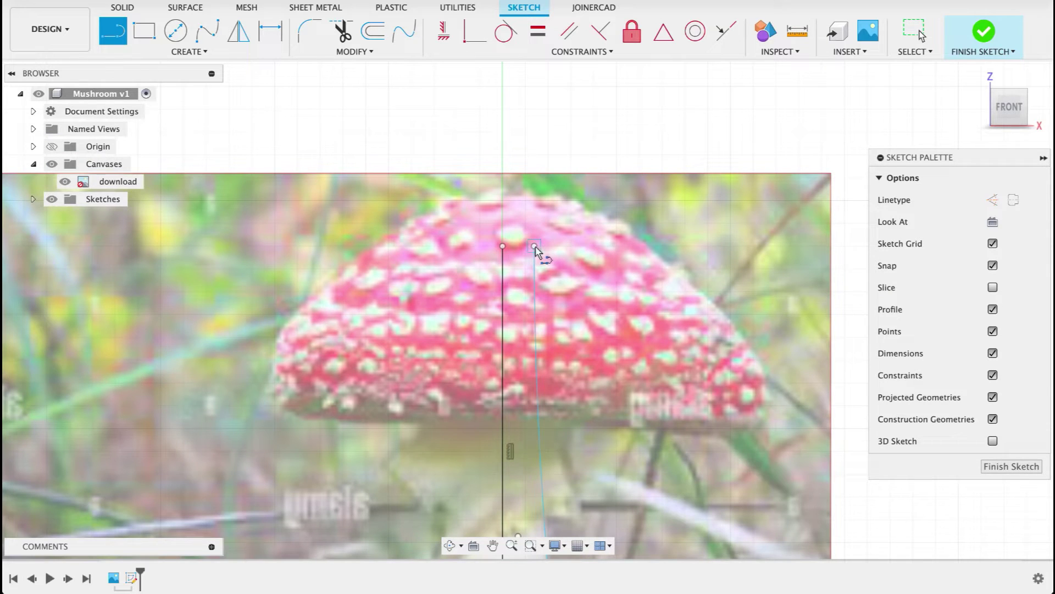
left_click(534, 245)
left_click(503, 245)
left_click(999, 467)
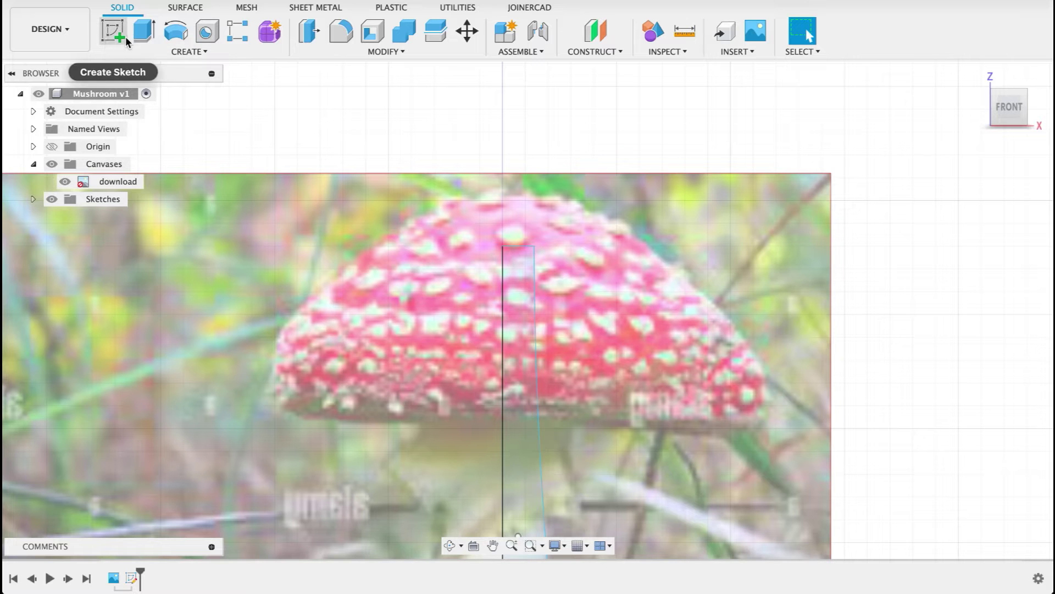
- Start a second sketch on the front plane and draw a vertical line about 13 mm long from the stem profile's top to the cap's apex
left_click(126, 41)
mouse_move(606, 431)
middle_mouse_down()
mouse_move(620, 448)
mouse_move(586, 295)
middle_mouse_up()
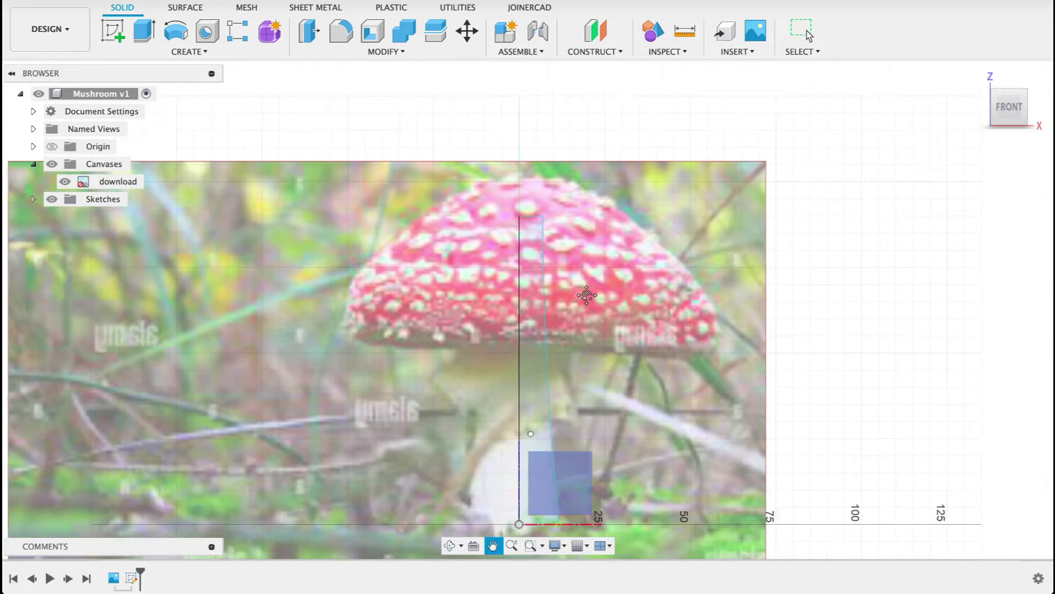
left_click(555, 380)
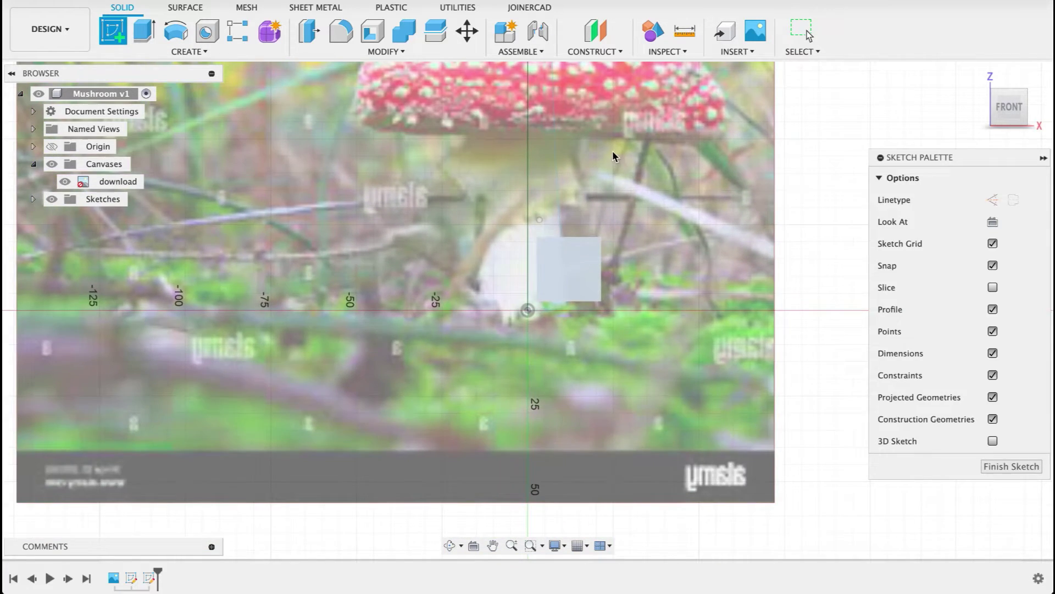
mouse_move(598, 213)
middle_mouse_down()
mouse_move(593, 317)
mouse_move(579, 346)
middle_mouse_up()
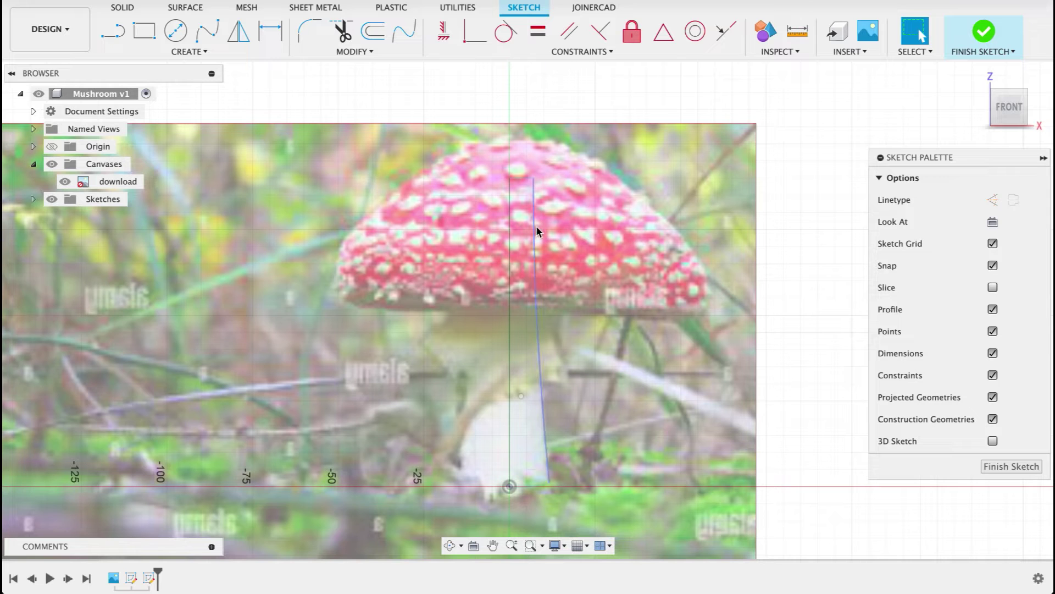
middle_click_drag(547, 202, 507, 267)
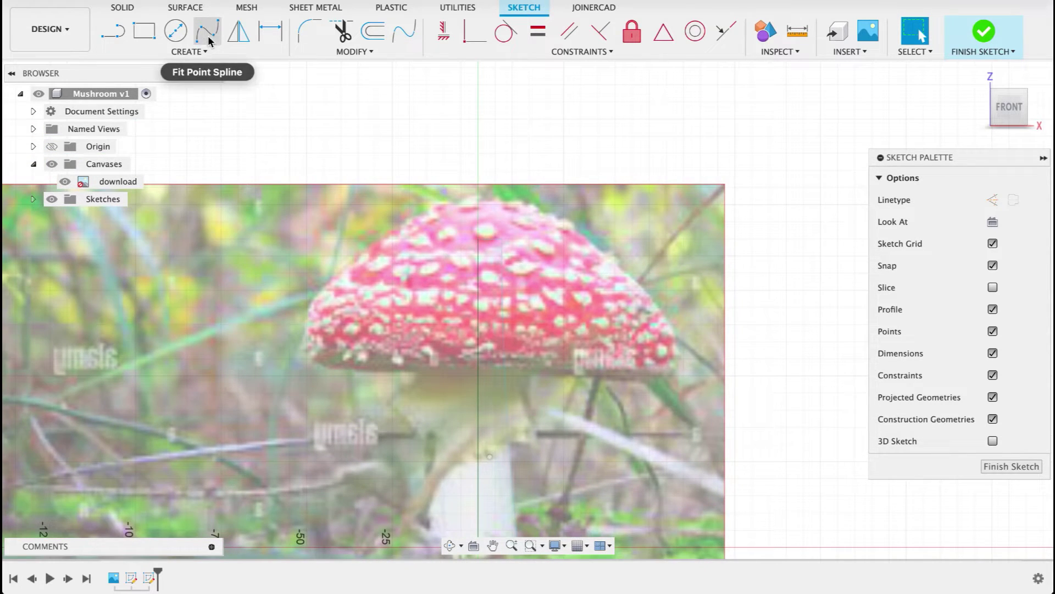
left_click(117, 34)
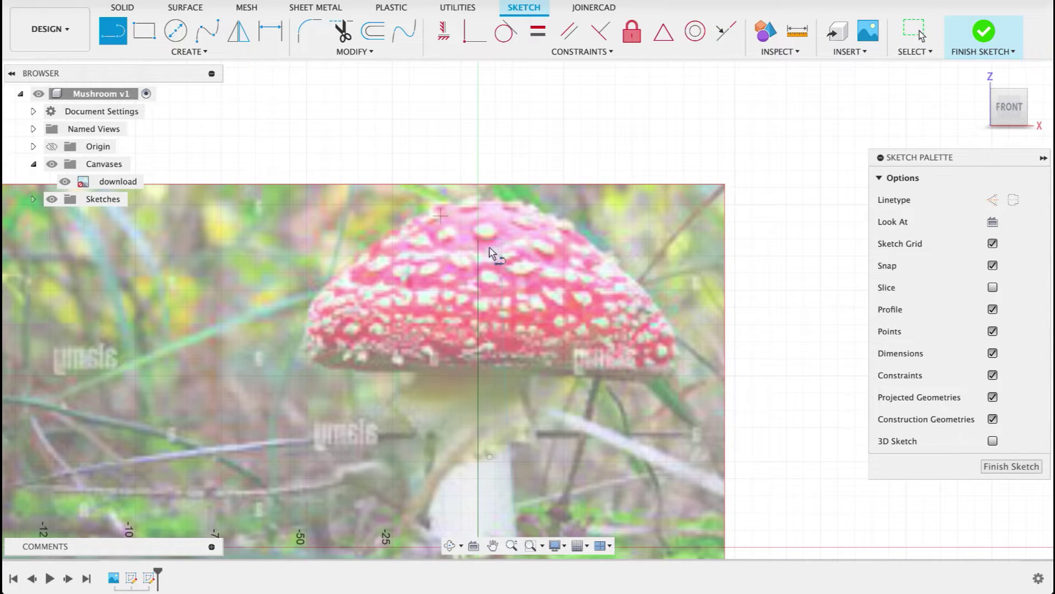
scroll(478, 238, "up", 5)
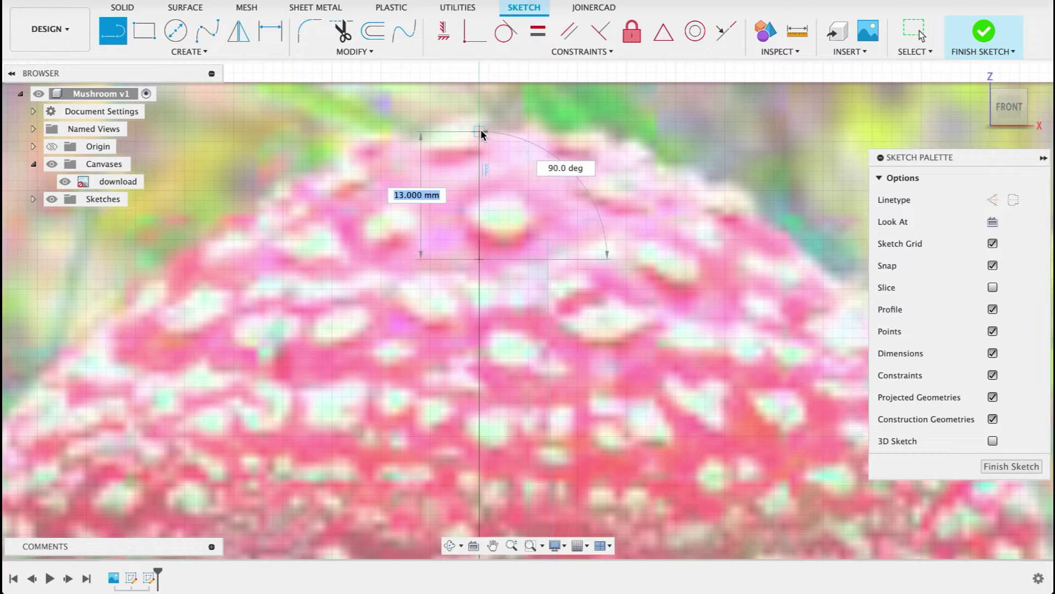
left_click(479, 127)
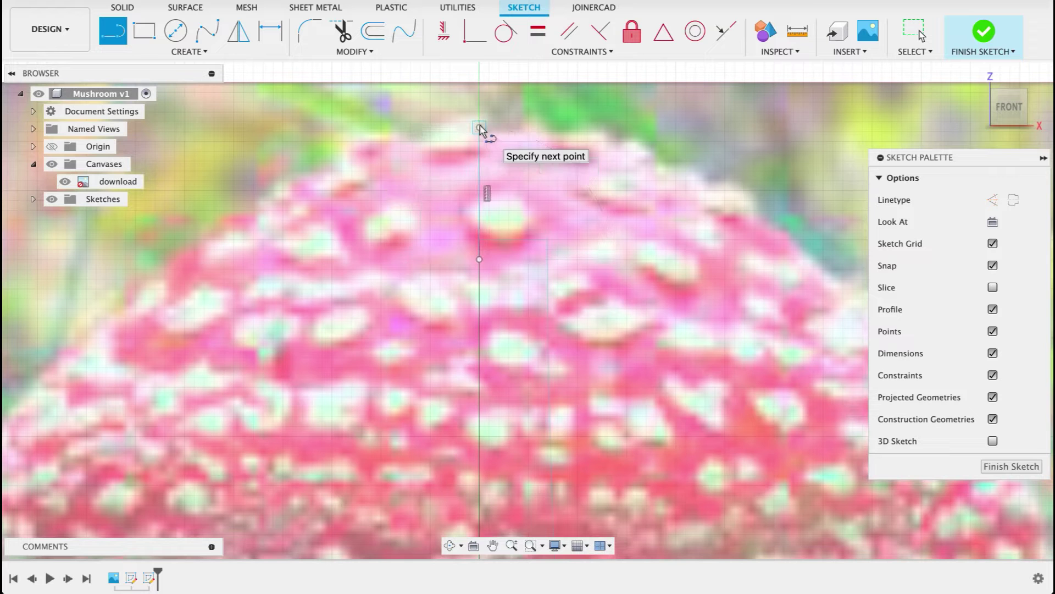
key("Escape")
- Draw a fit point spline from the centre line's top along the cap's right outer edge and around its lower rim
left_click(208, 32)
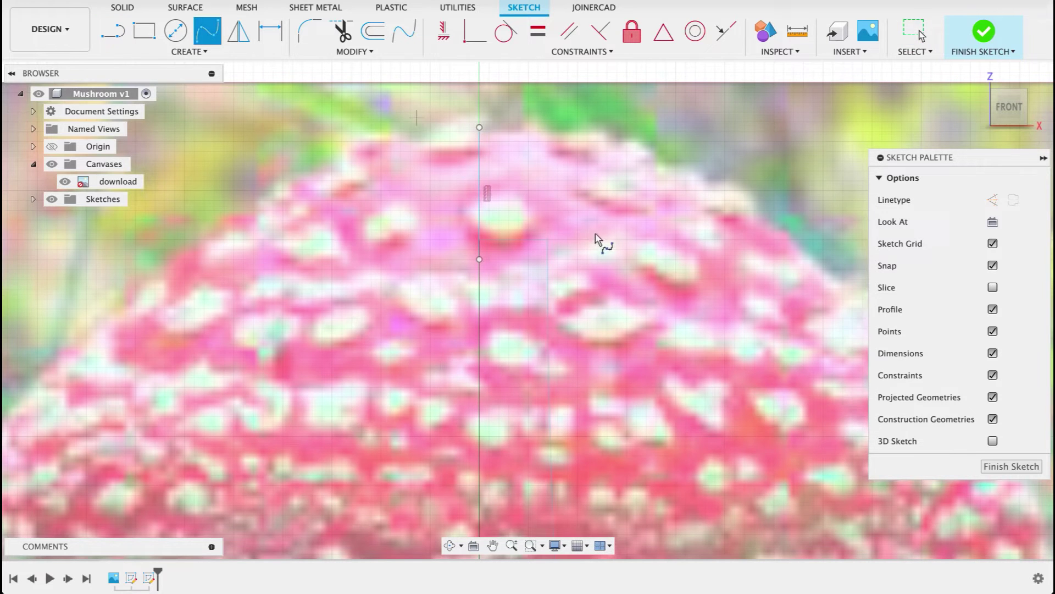
scroll(659, 258, "down", 5)
middle_click_drag(503, 206, 469, 211)
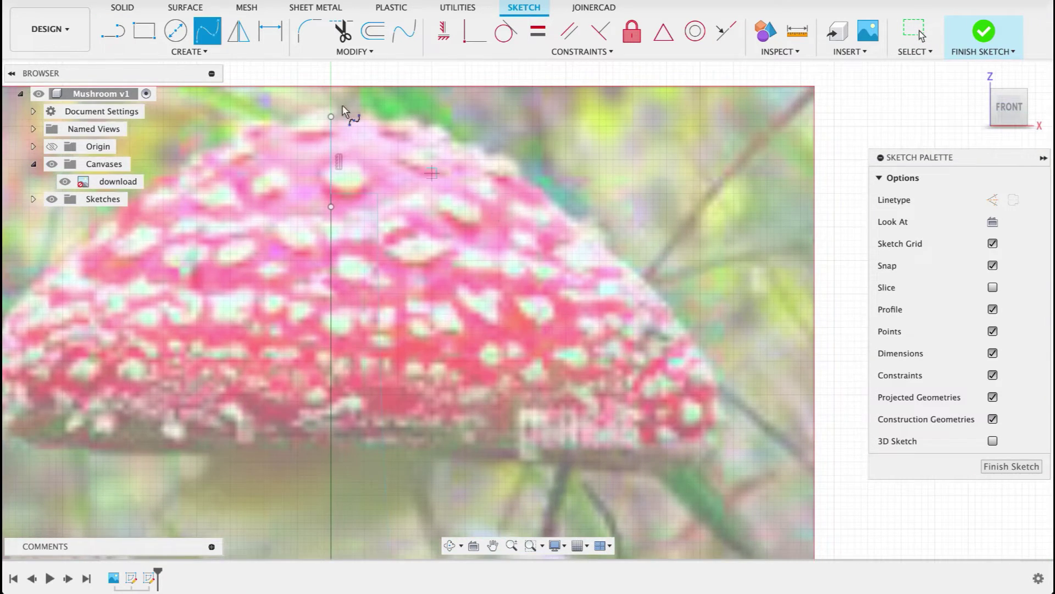
left_click(419, 120)
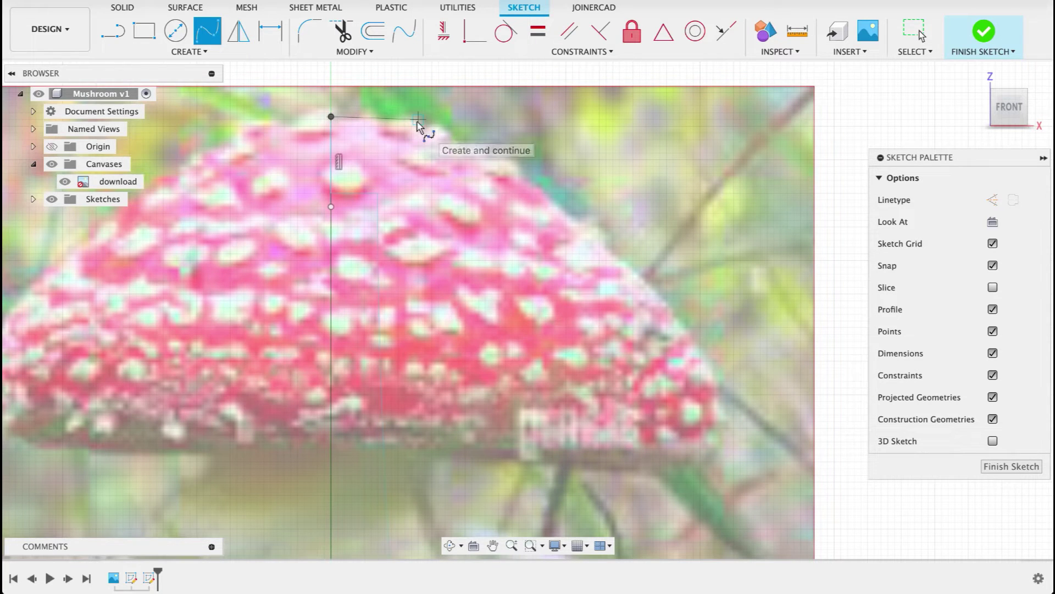
left_click(553, 199)
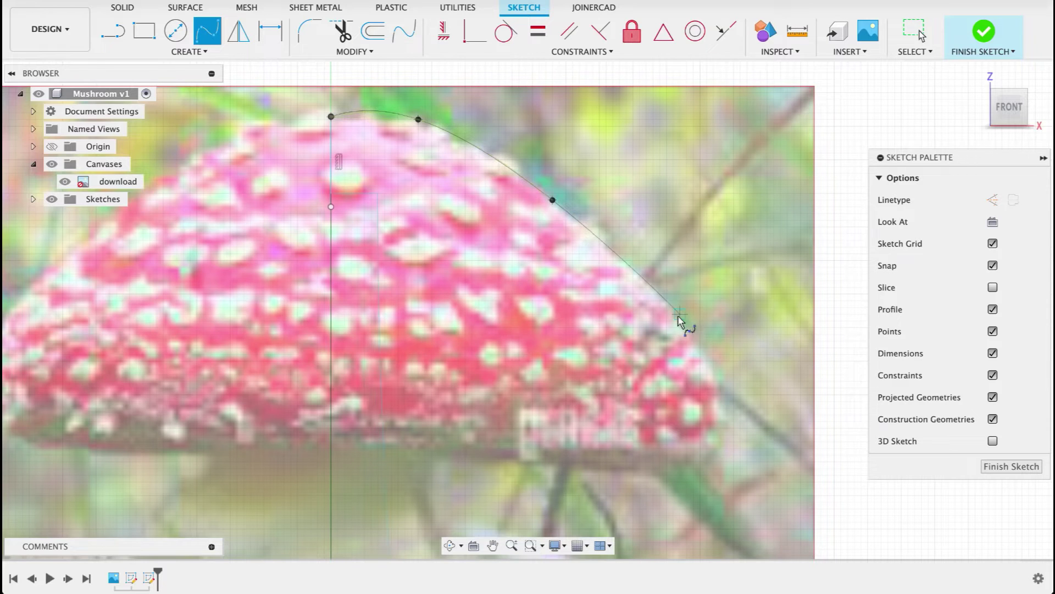
left_click(680, 314)
left_click(713, 388)
left_click(713, 434)
left_click(687, 461)
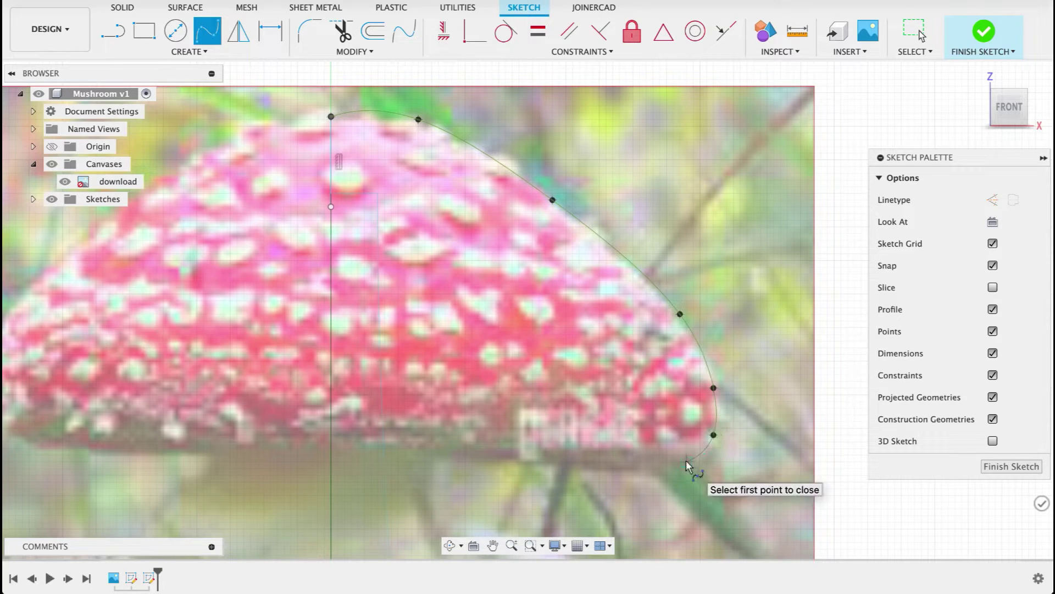
left_click(666, 461)
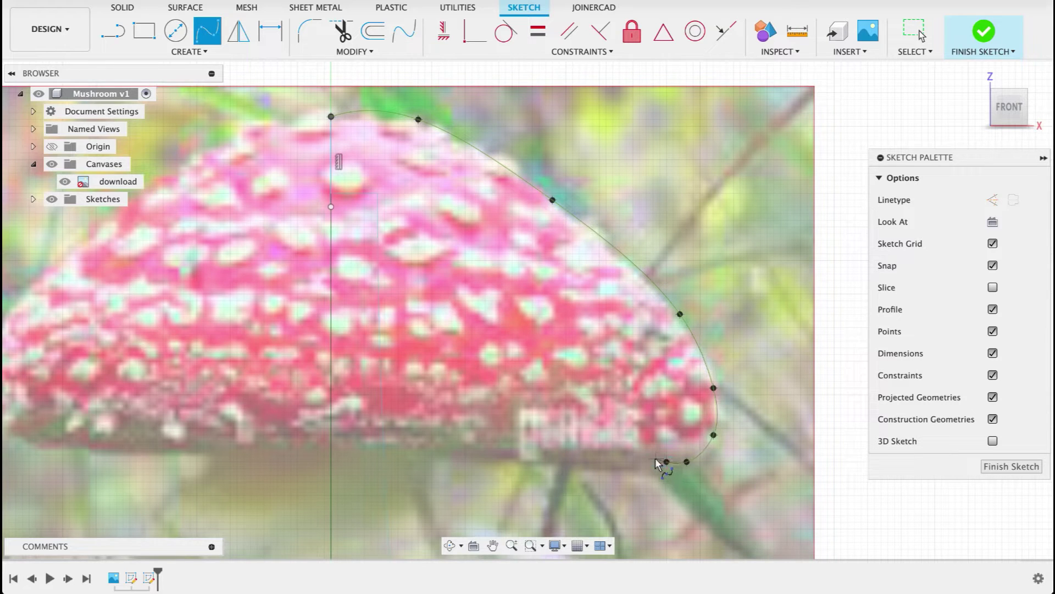
- Continue the spline up inside the cap, roughly following the outer edge, and end it at the centre line's lower end
left_click(655, 458)
left_click(653, 434)
left_click(654, 367)
left_click(586, 294)
left_click(499, 227)
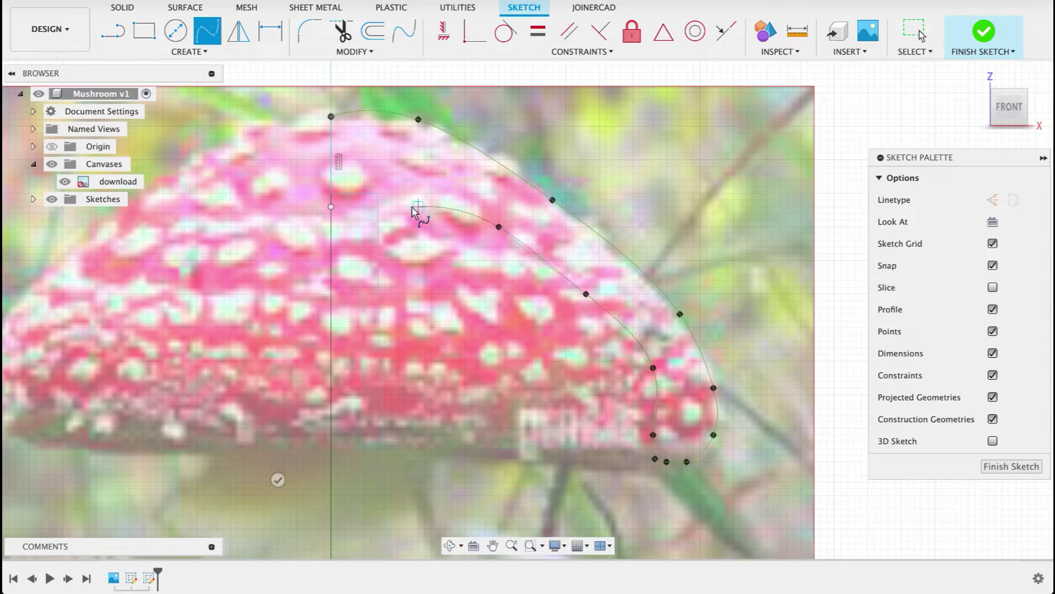
left_click(332, 206)
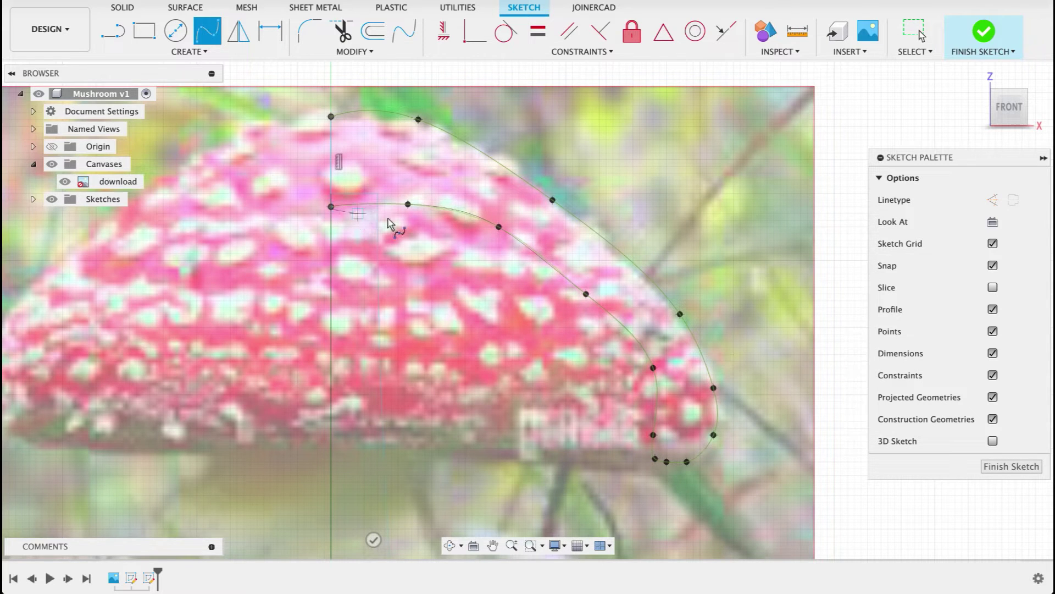
left_click(331, 206)
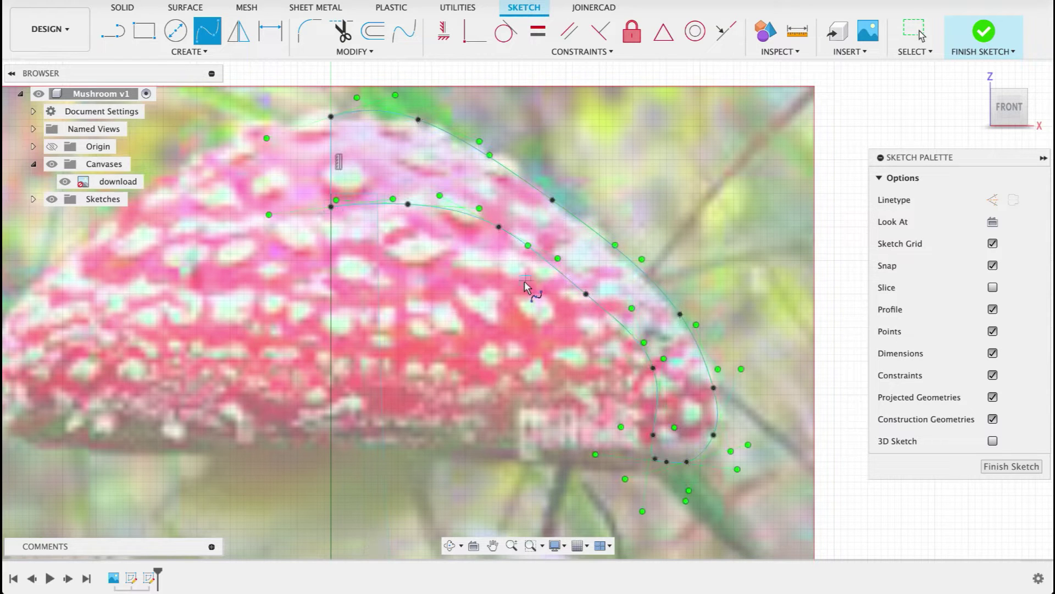
- Shorten the spline's tangent handle at the cap's apex to flatten the curve there, and finish the sketch
scroll(334, 104, "up", 3)
mouse_move(365, 134)
middle_mouse_down()
mouse_move(396, 195)
mouse_move(416, 194)
middle_mouse_up()
scroll(449, 169, "up", 4)
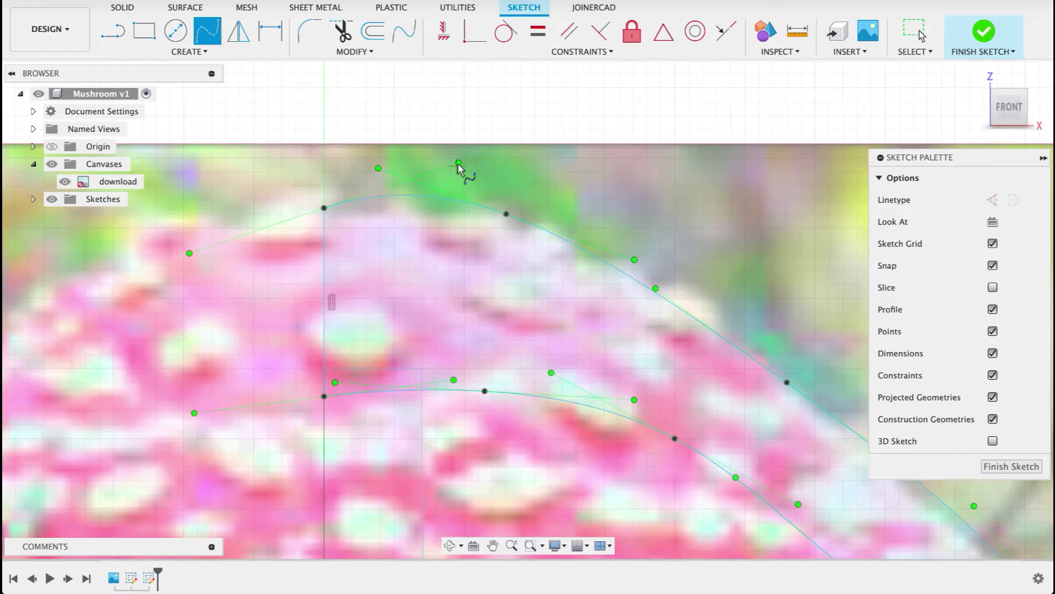
key("Escape")
mouse_move(459, 165)
left_mouse_down()
mouse_move(444, 173)
mouse_move(445, 186)
mouse_move(400, 192)
left_mouse_up()
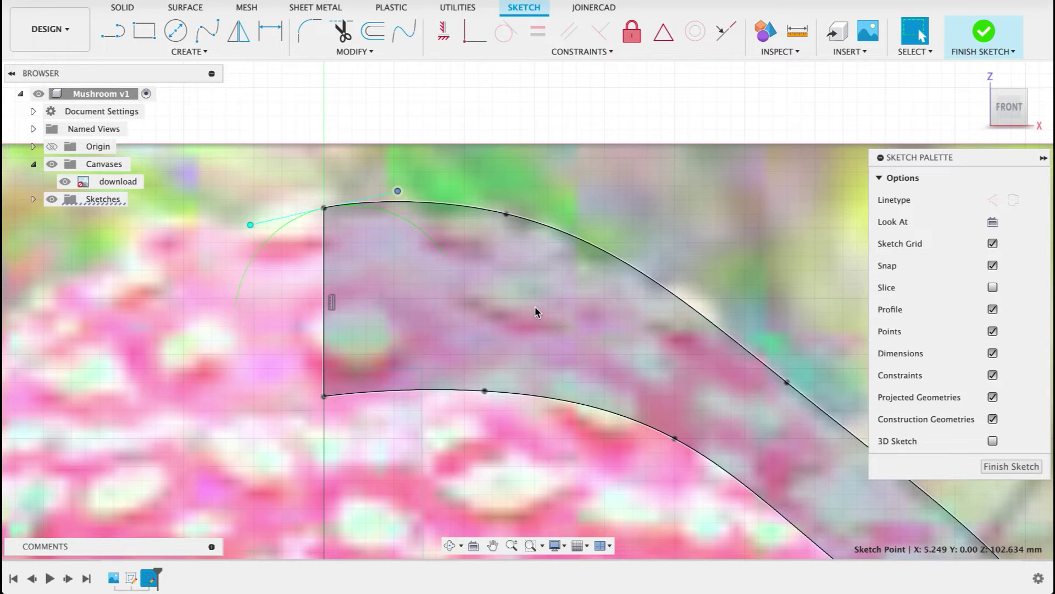
left_click(985, 466)
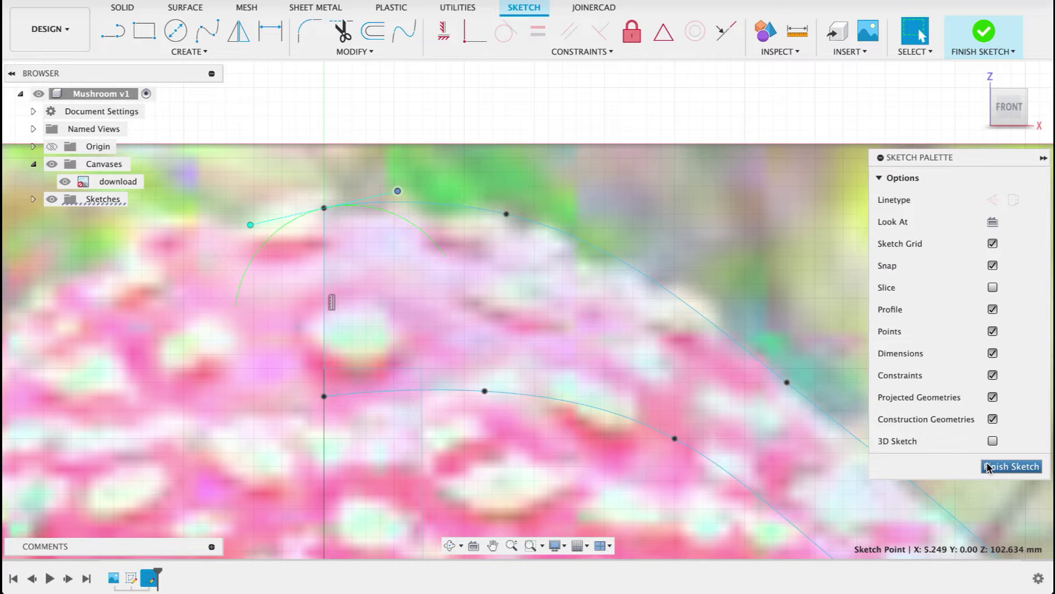
left_click(987, 467)
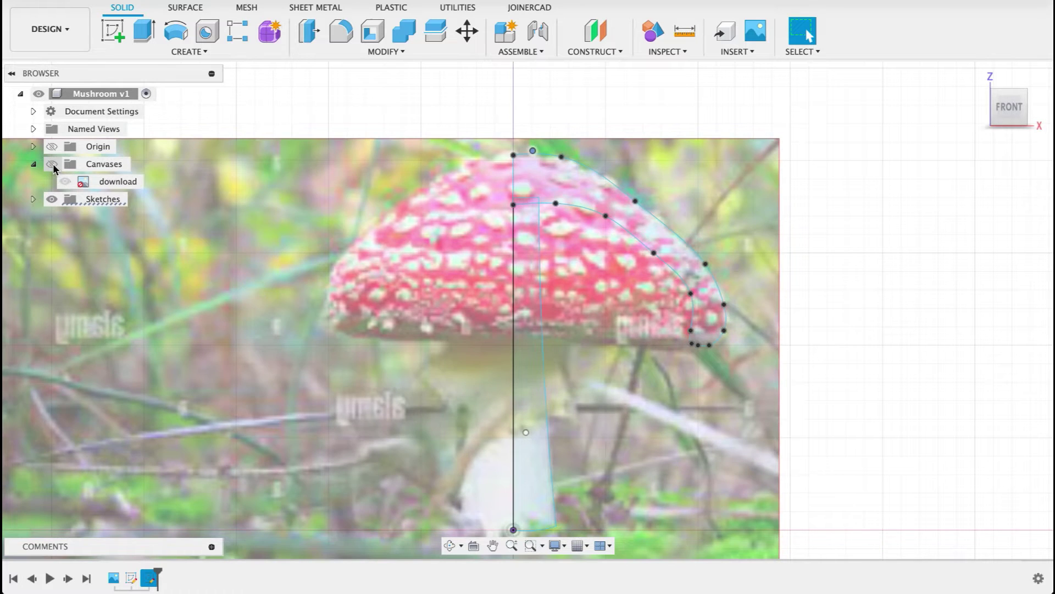
- Hide the reference canvas and revolve the cap profile 360 degrees about its vertical centre line as a new body
left_click(52, 164)
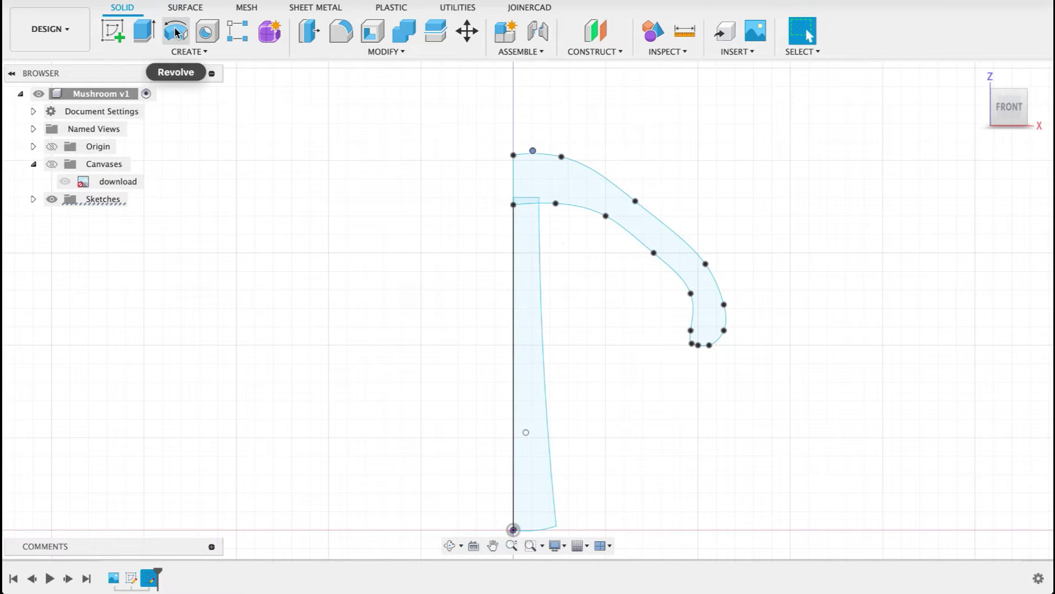
key("r")
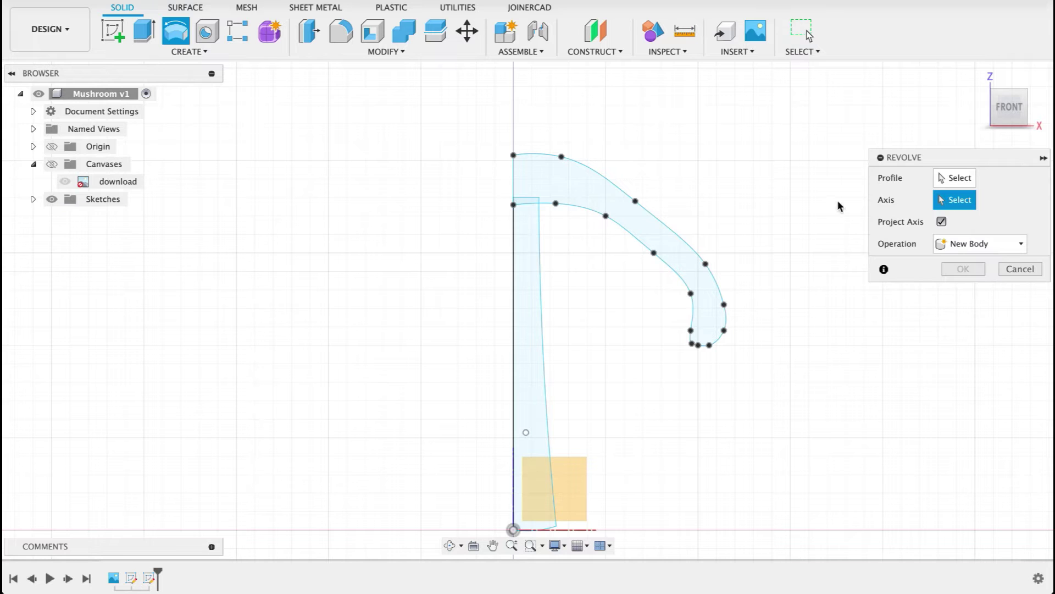
left_click(954, 178)
left_click(676, 236)
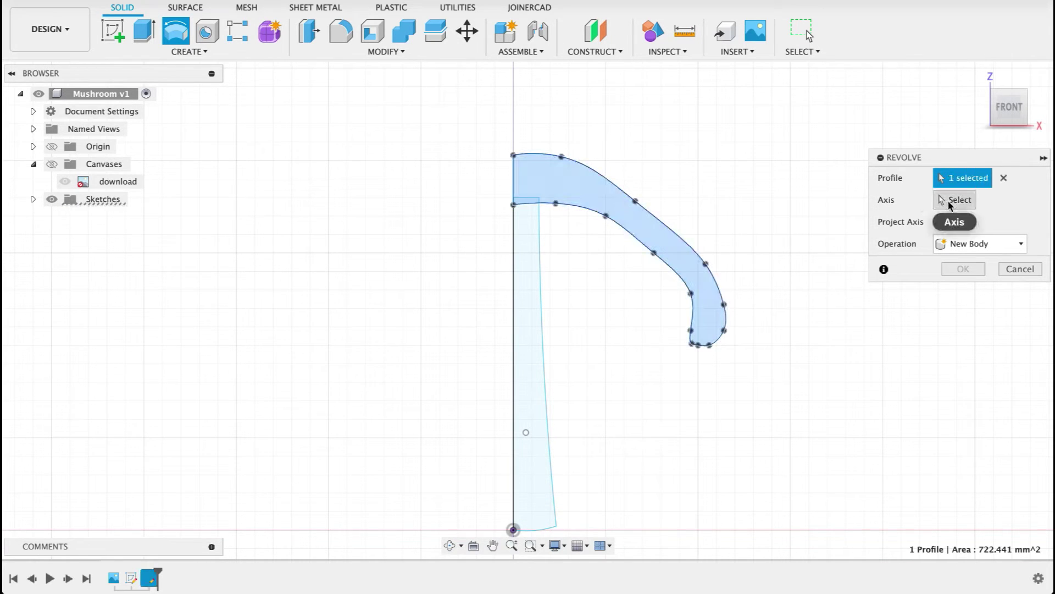
left_click(515, 186)
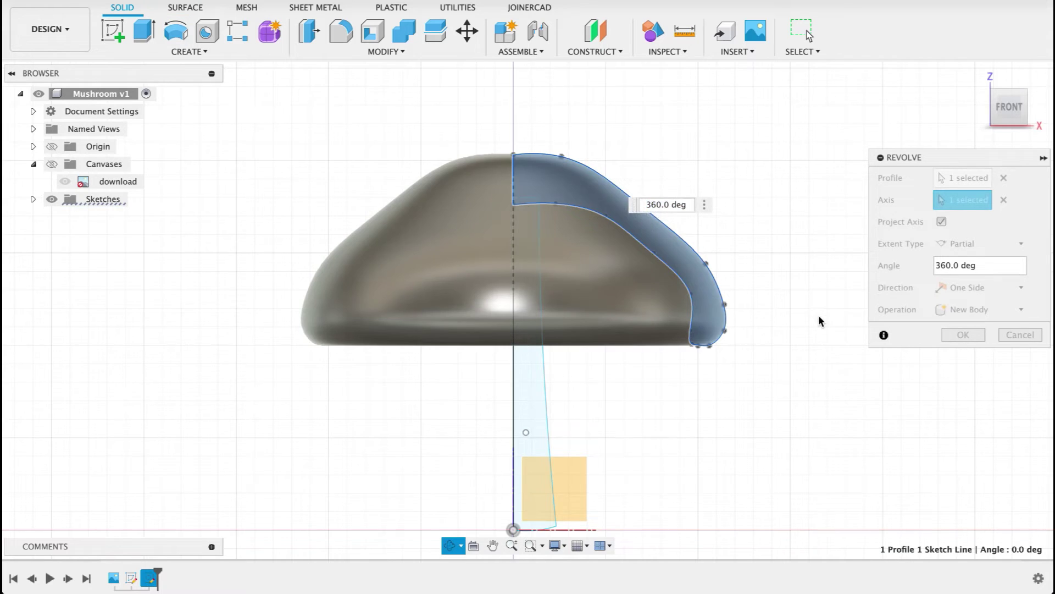
middle_click_drag(819, 314, 827, 390, "shift")
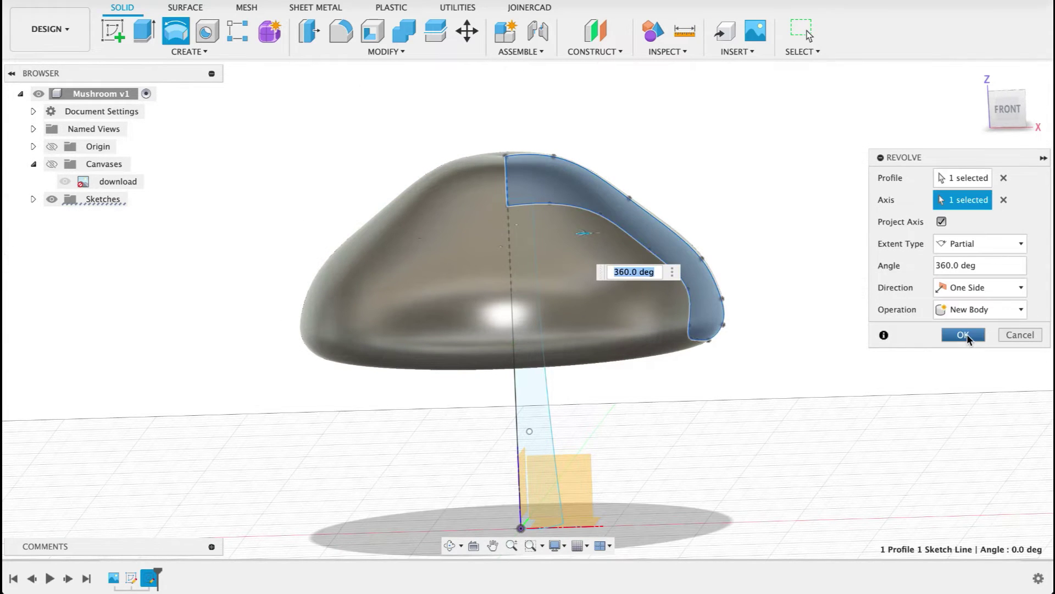
left_click(963, 334)
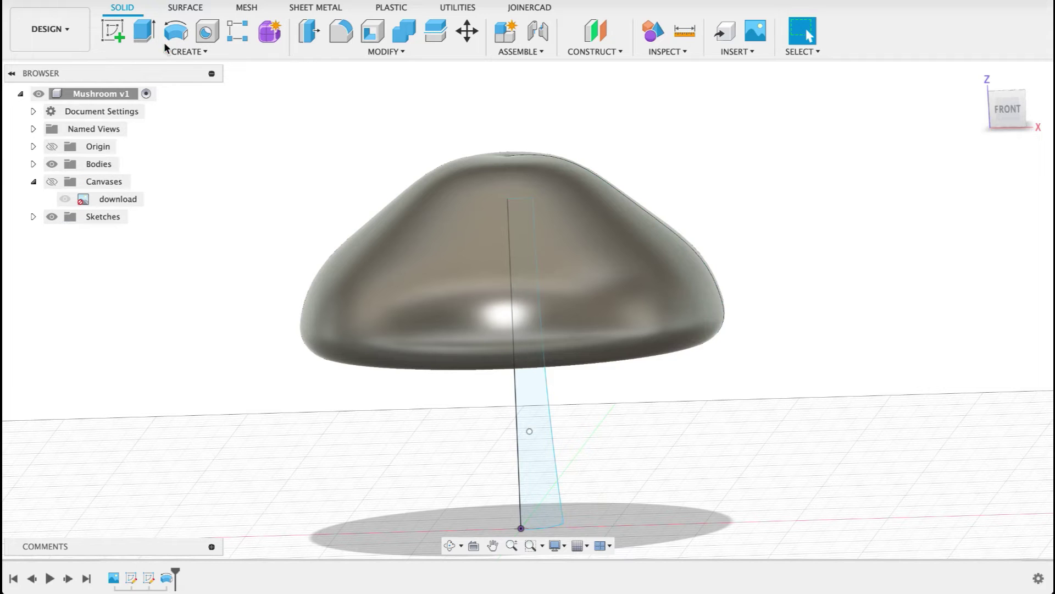
- Revolve the stem profile 360 degrees about its vertical centre line with the operation set to New Body
left_click(176, 31)
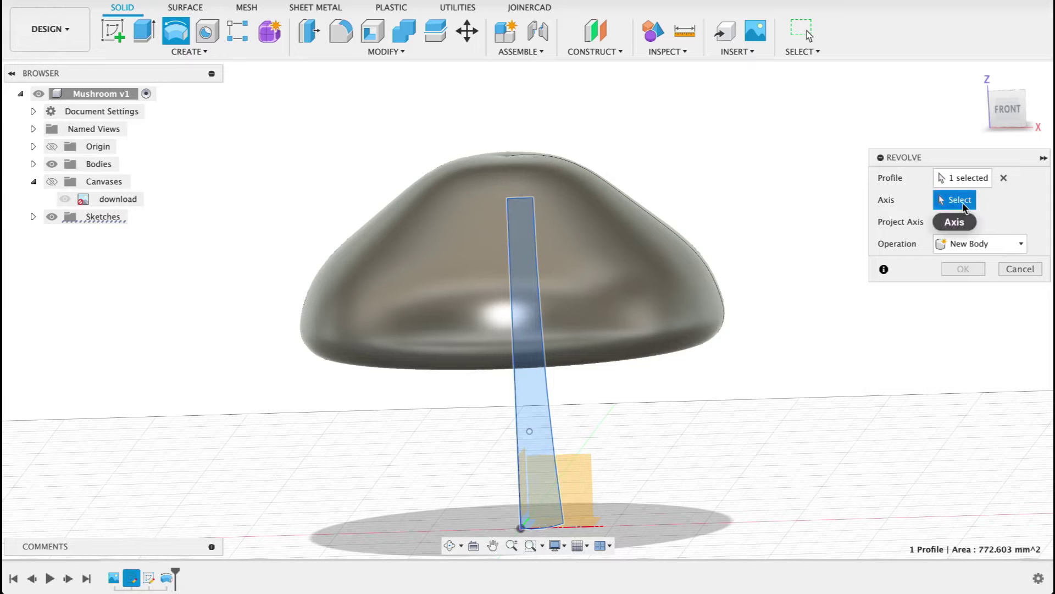
left_click(518, 418)
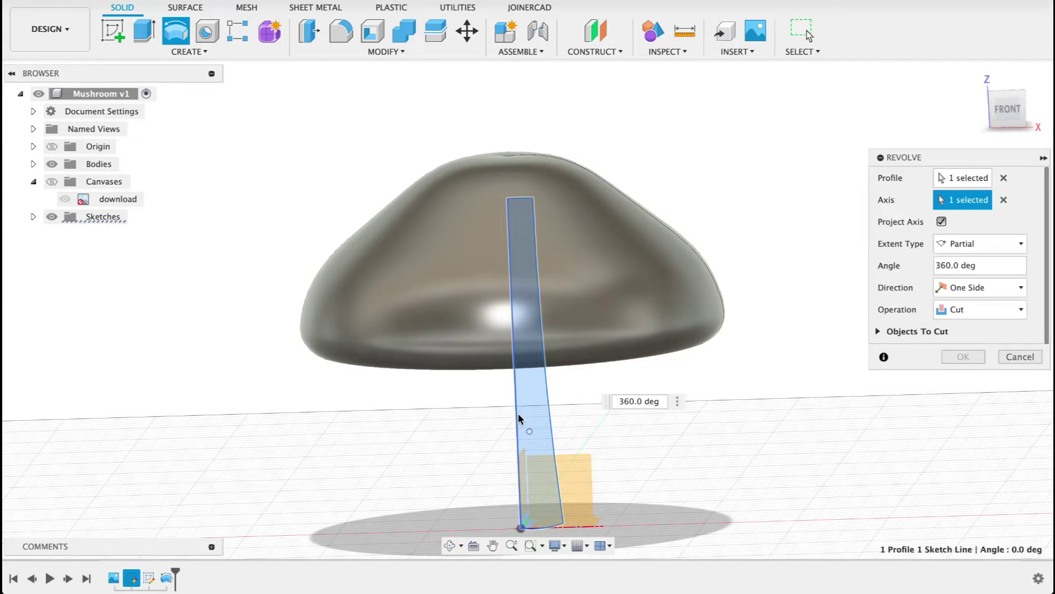
left_click(967, 309)
left_click(972, 374)
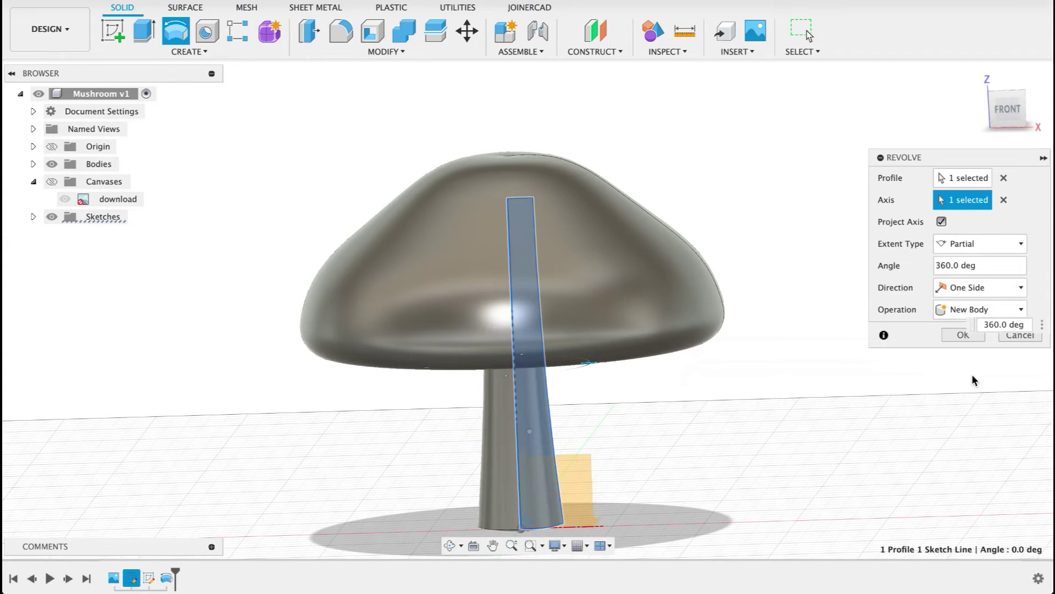
left_click(968, 339)
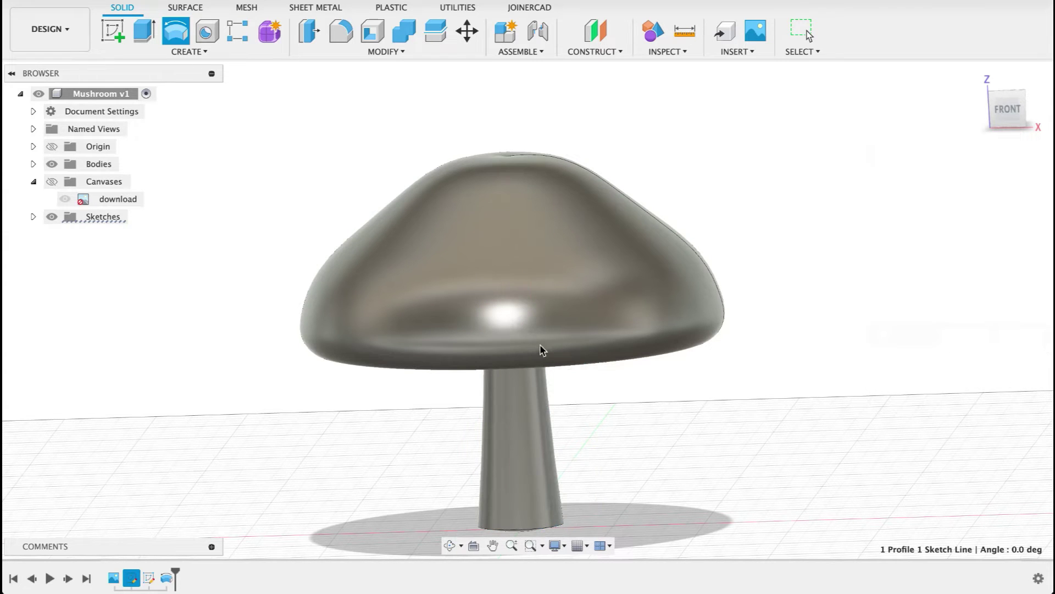
- Start a third sketch on the front plane with Slice turned on to section the mushroom
middle_click_drag(730, 393, 737, 285, "shift")
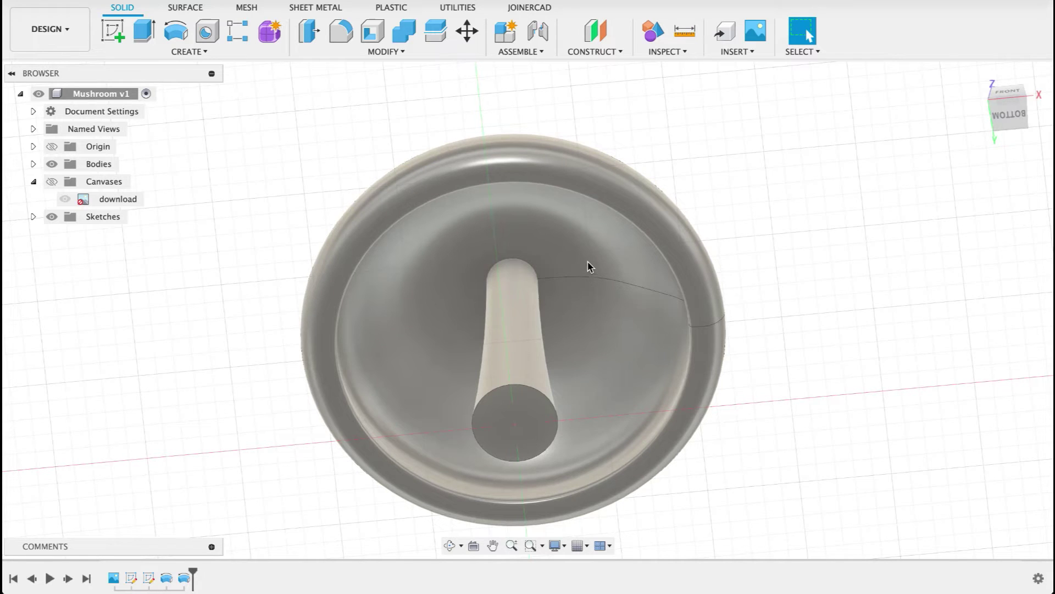
middle_click_drag(818, 296, 844, 324, "shift")
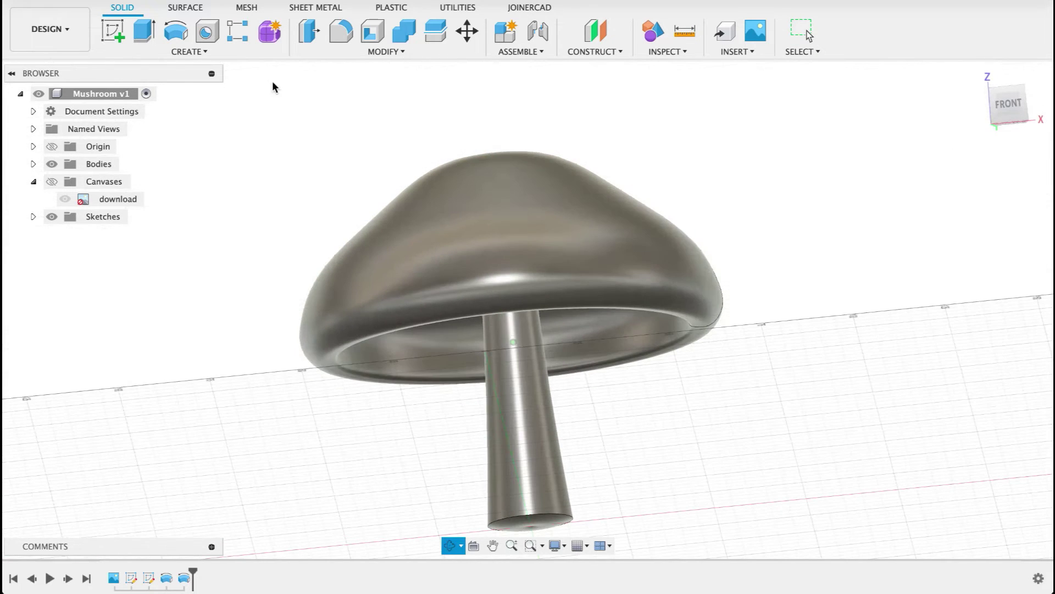
left_click(112, 30)
left_click(562, 493)
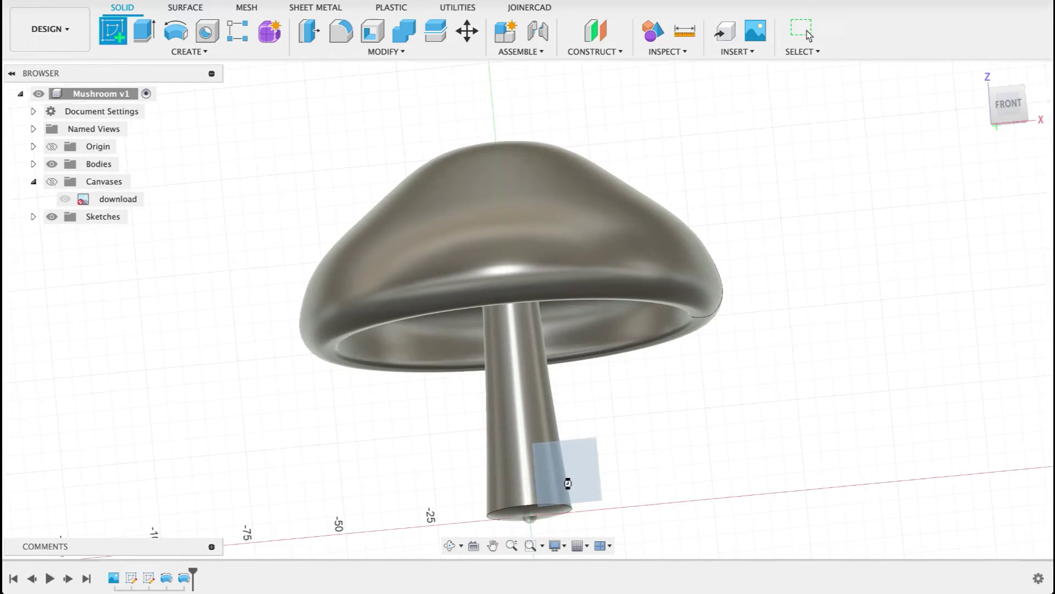
middle_click_drag(695, 228, 690, 328)
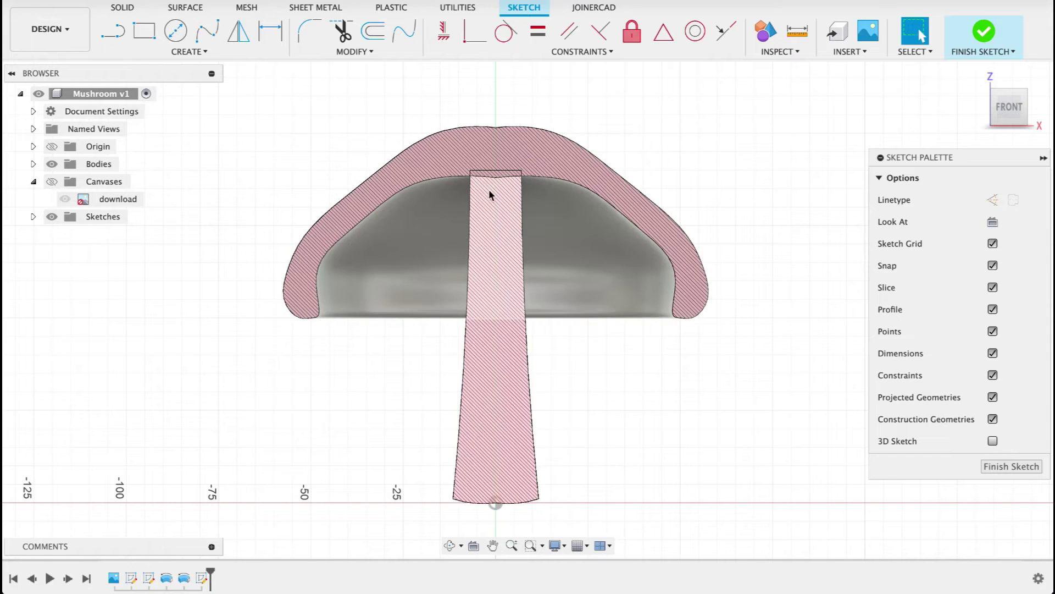
scroll(555, 216, "up", 4)
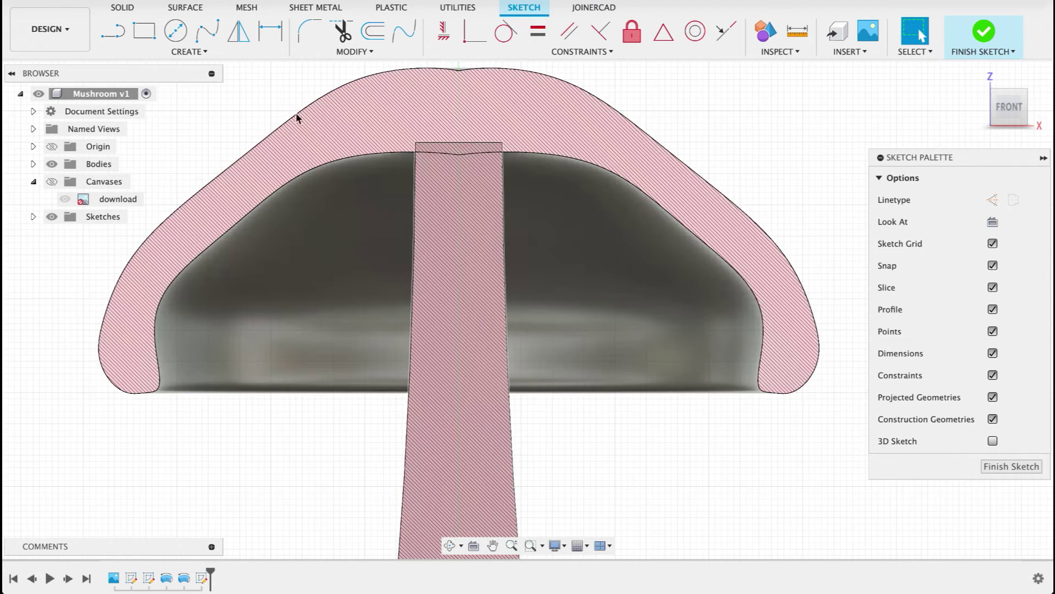
- Project the cap's revolved face and the stem's side face into the sketch with the projection link kept on
key("p")
left_click(753, 301)
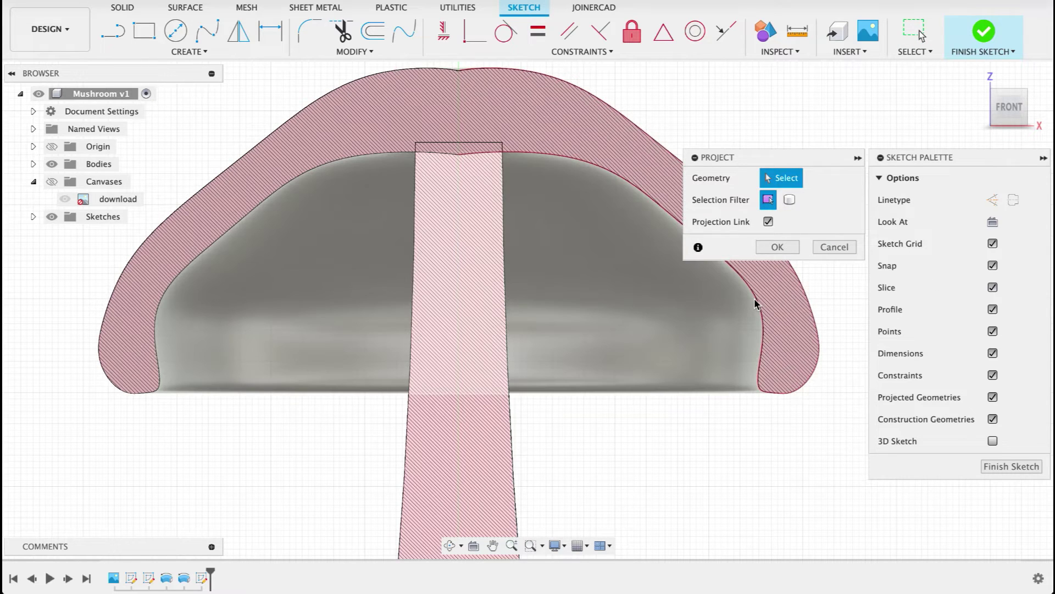
left_click(755, 304)
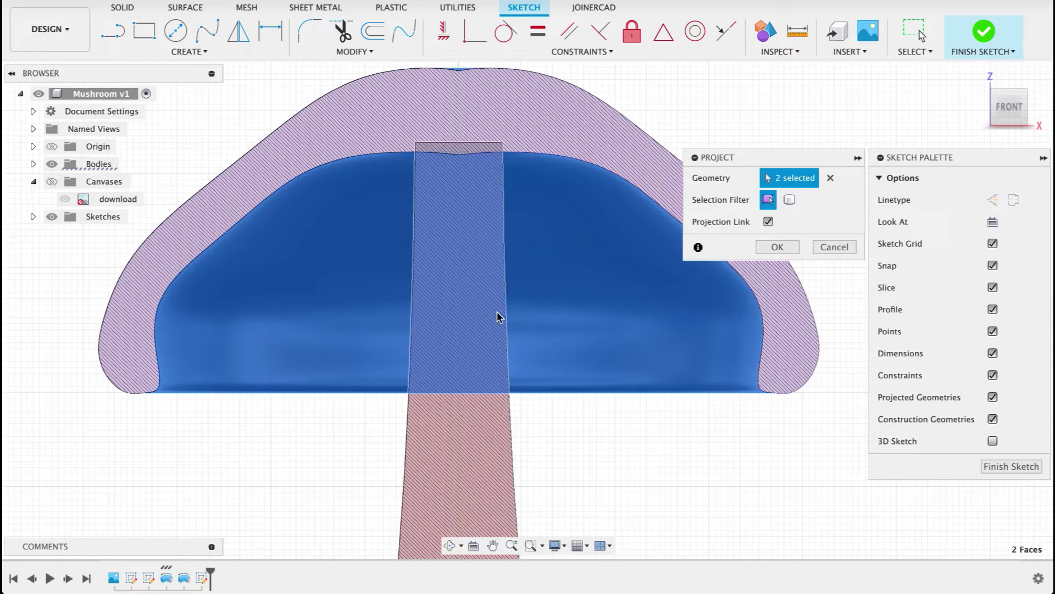
left_click(498, 317)
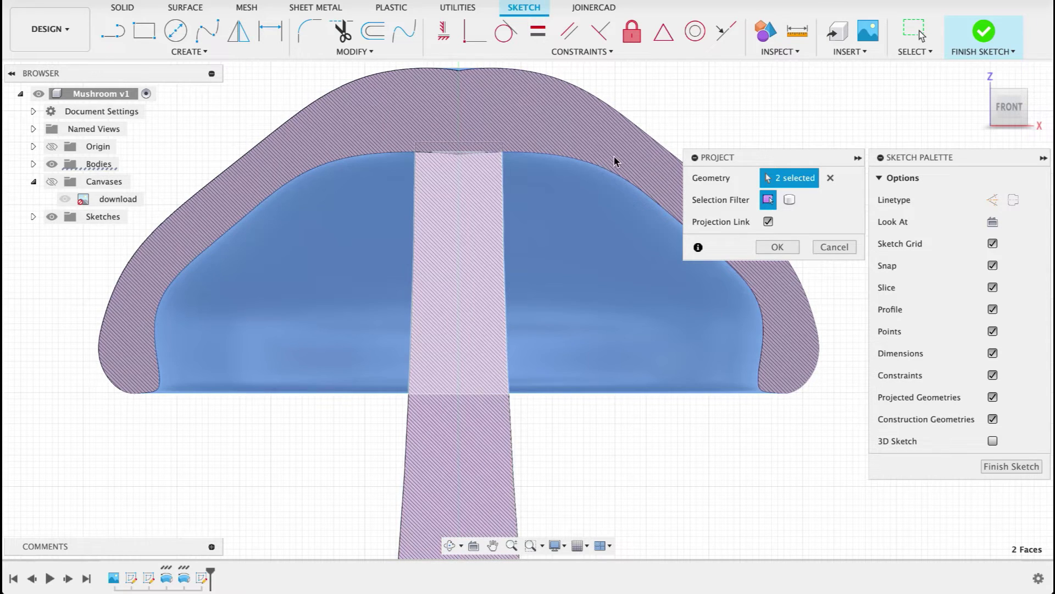
left_click(615, 162)
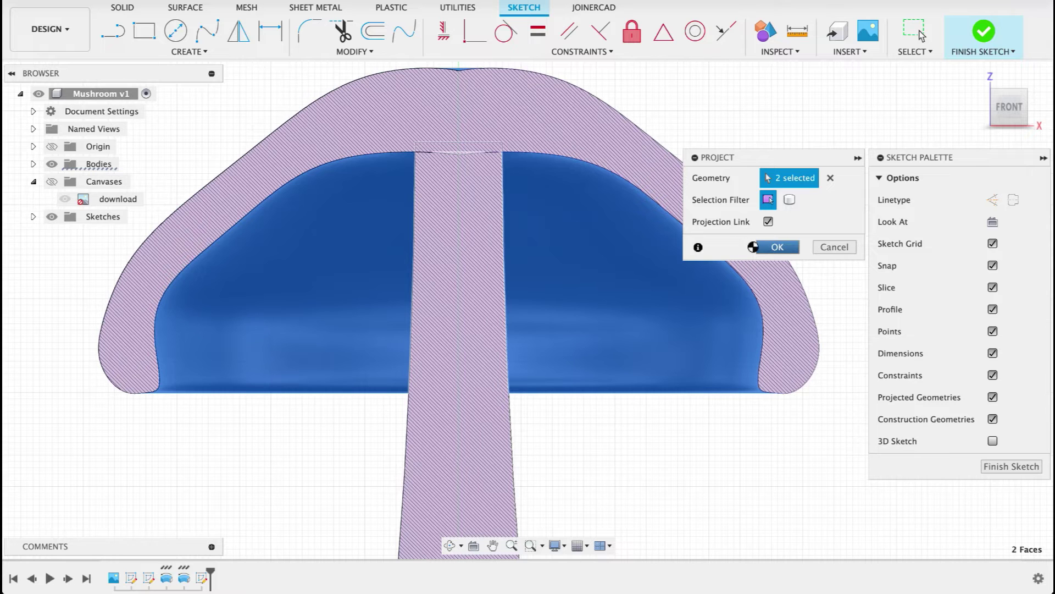
left_click(752, 246)
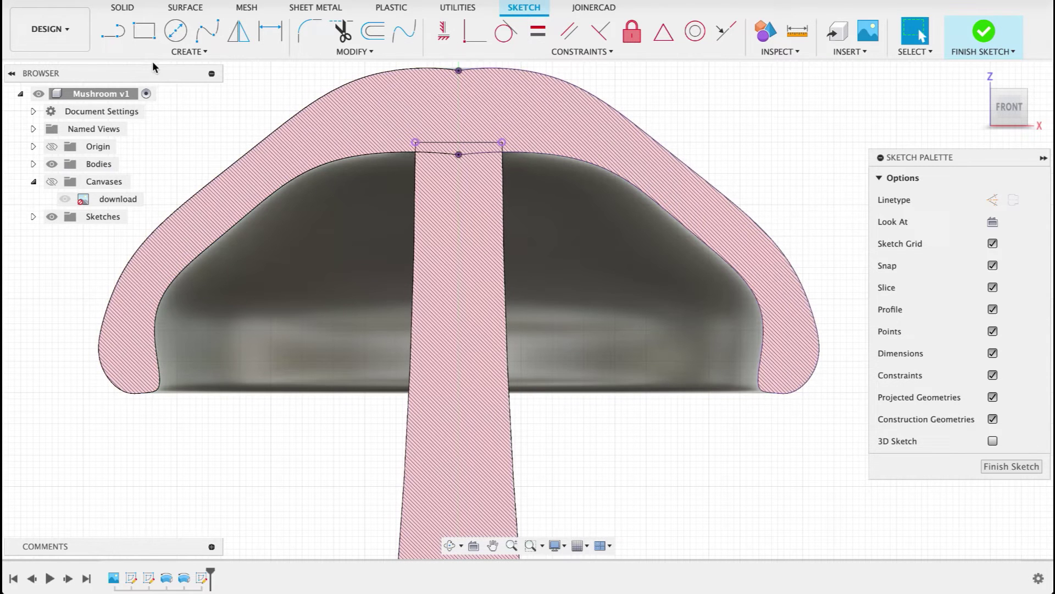
- Draw a shallow, upward-bowed three-point arc from the stem's side edge to the cap's inner rim, and finish the sketch
left_click(163, 55)
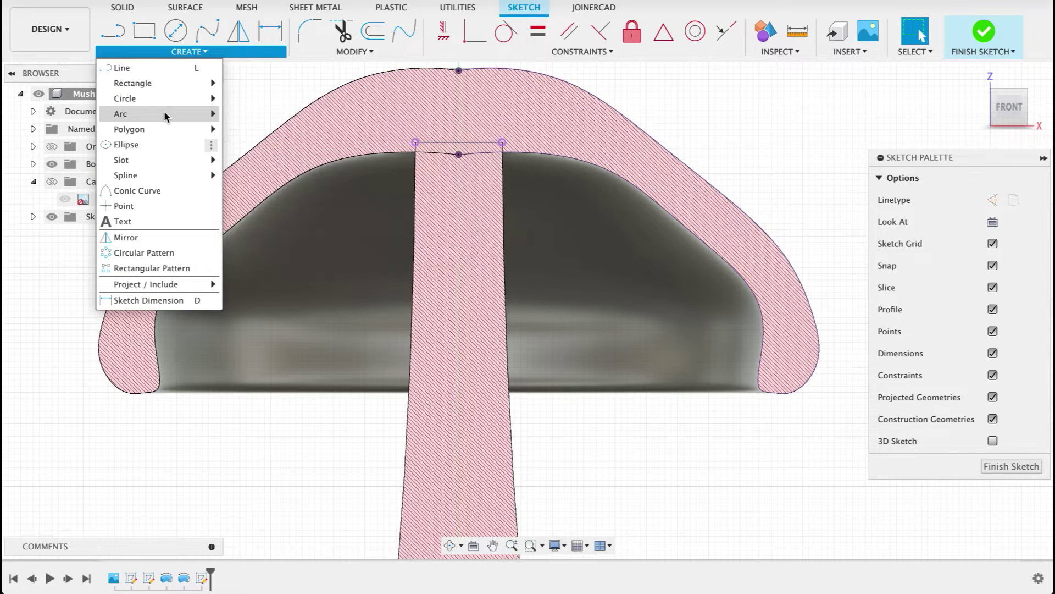
mouse_move(197, 116)
left_click(283, 113)
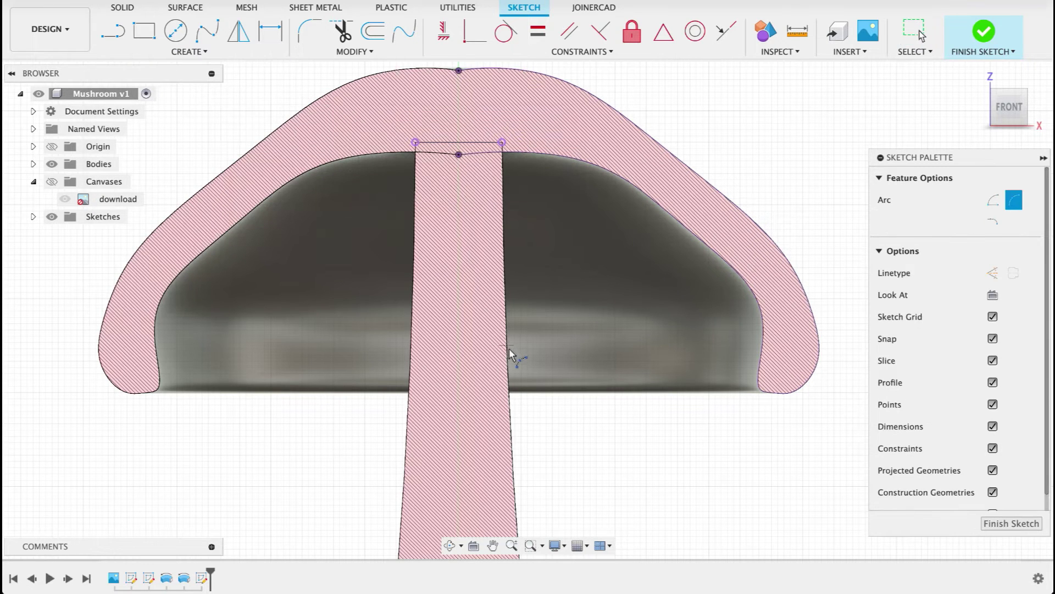
scroll(507, 360, "up", 4)
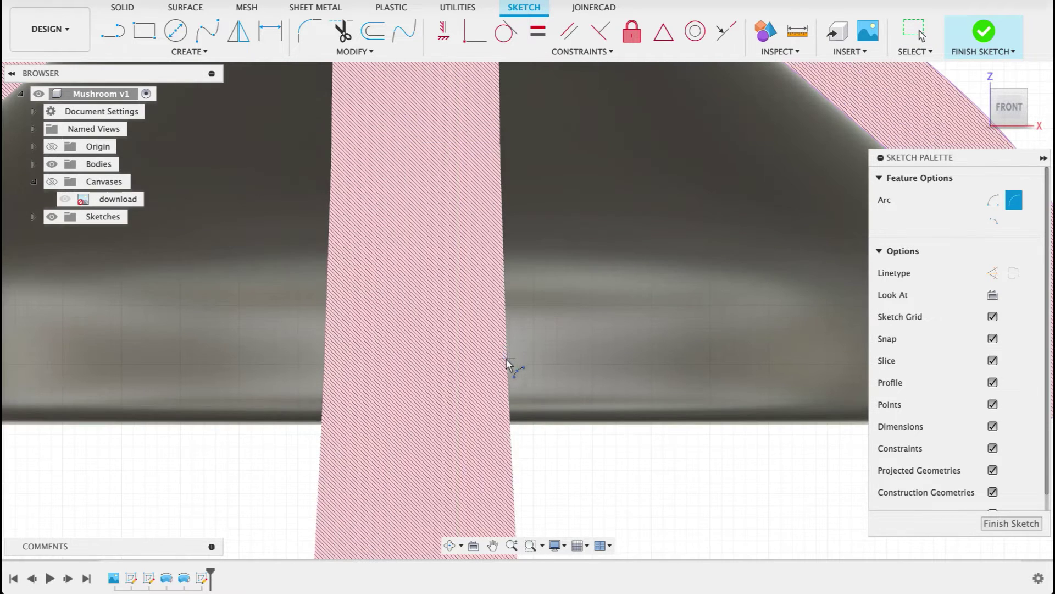
left_click(507, 363)
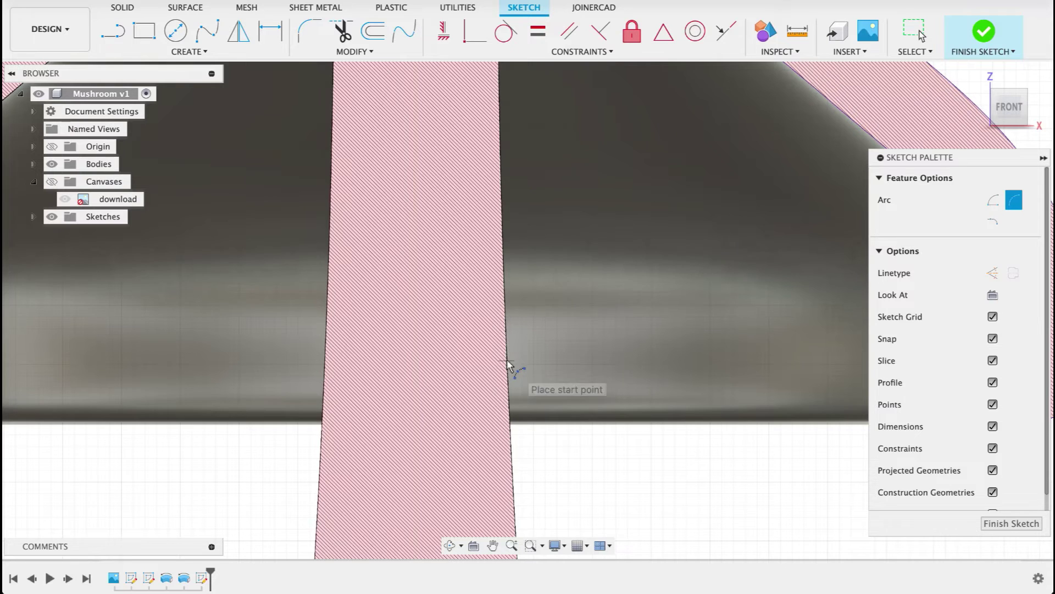
scroll(507, 363, "down", 1)
scroll(508, 363, "down", 2)
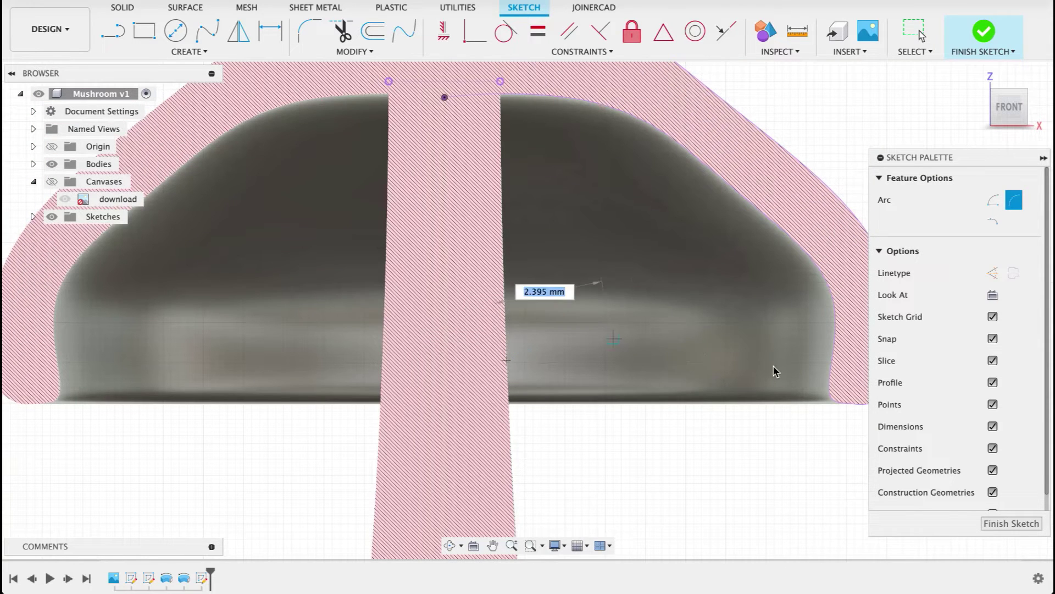
left_click(830, 385)
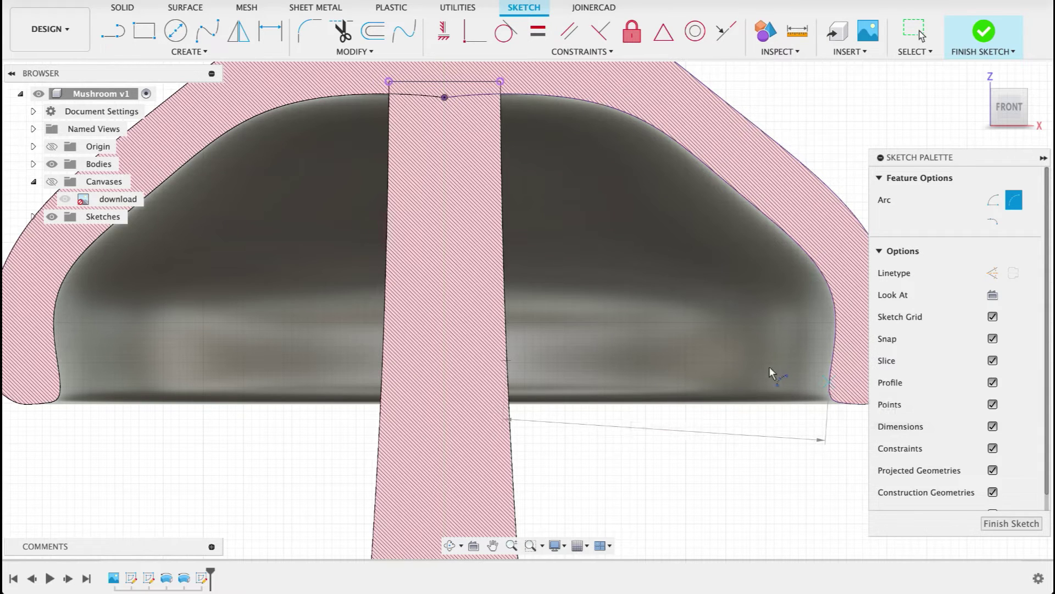
left_click(713, 359)
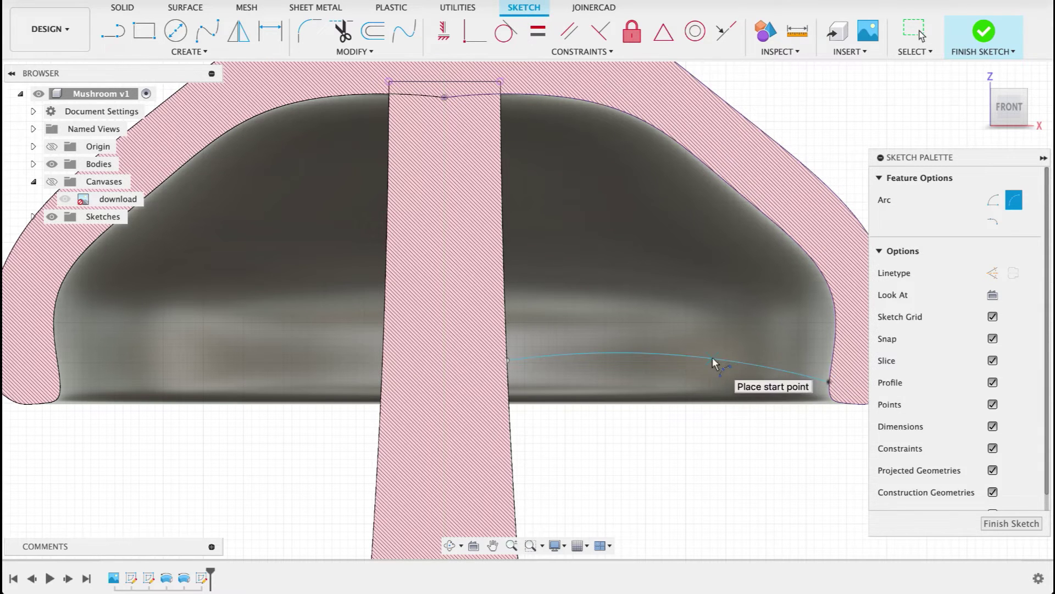
key("Escape")
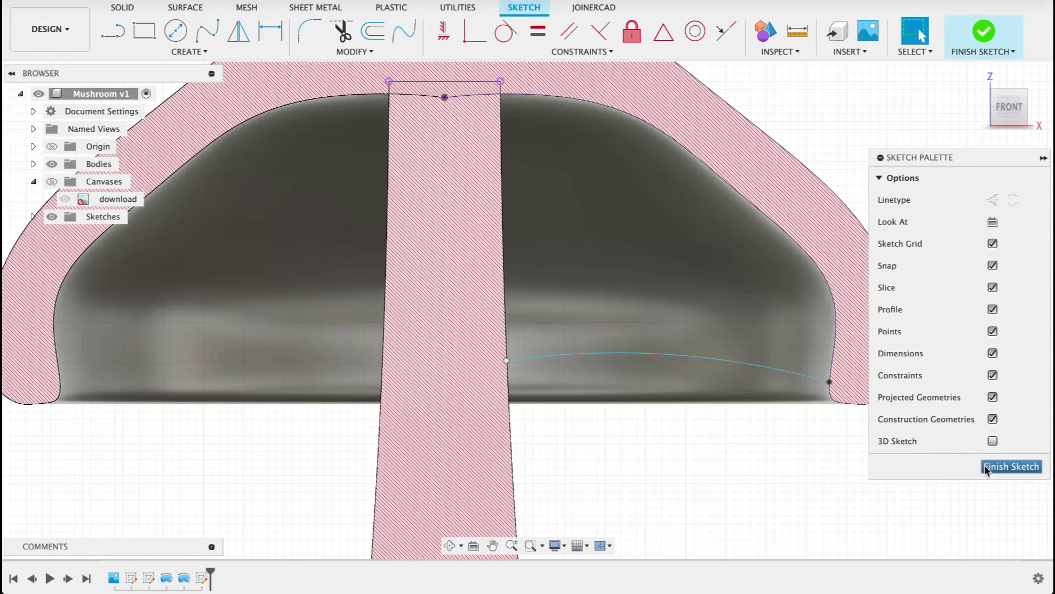
left_click(989, 466)
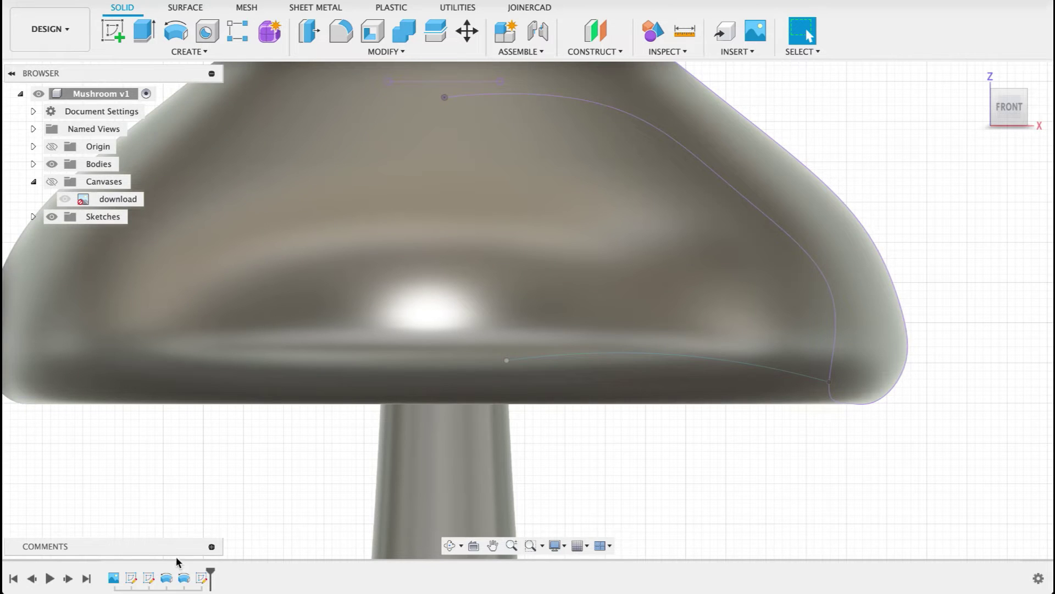
- Reopen the third sketch for editing and turn Slice on to section the mushroom
left_click(203, 578)
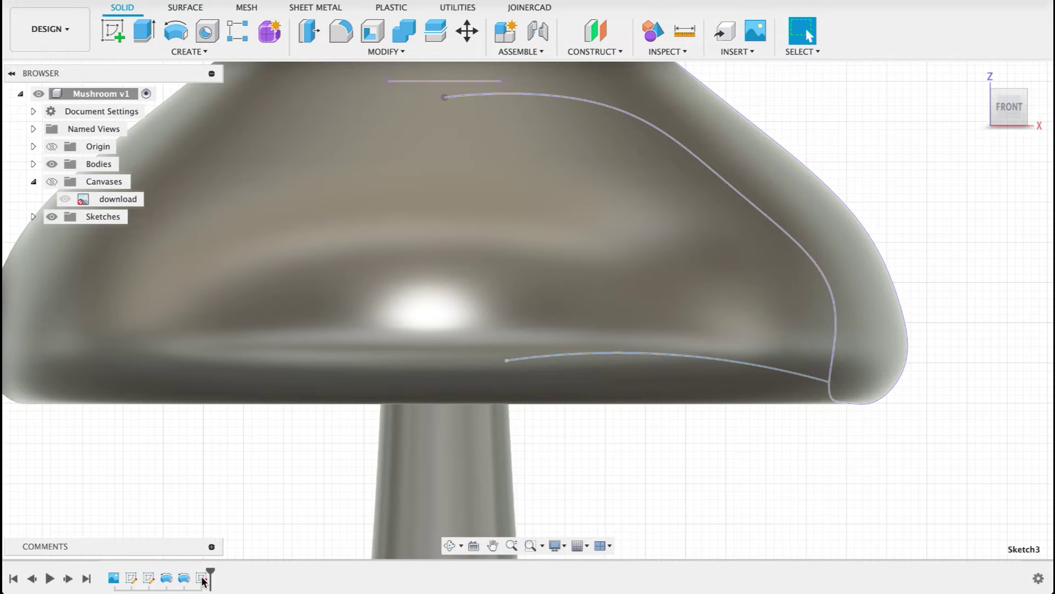
double_click(203, 578)
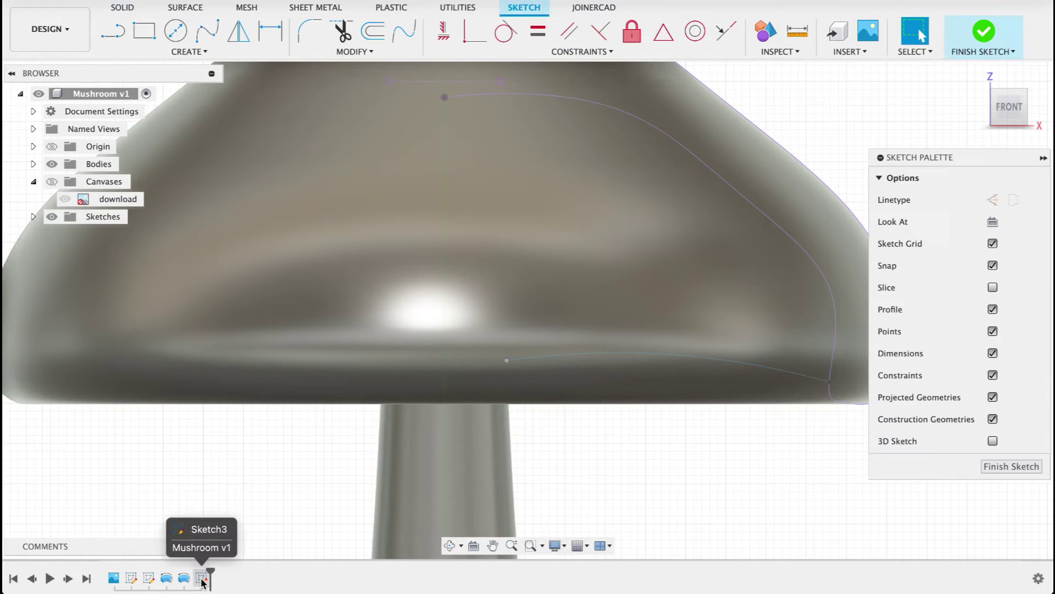
left_click(201, 580)
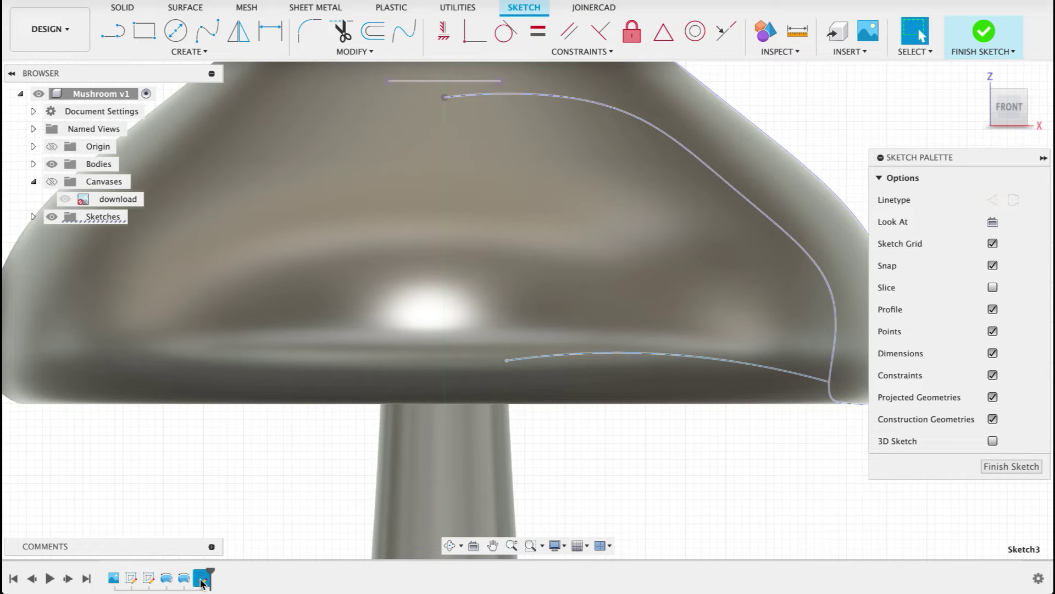
left_click(993, 287)
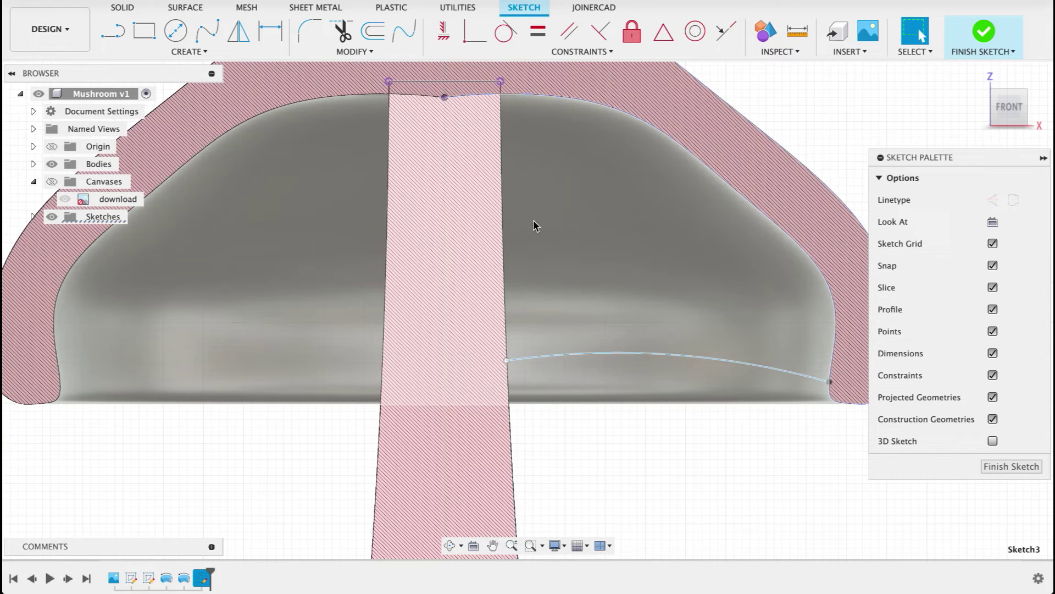
key("p")
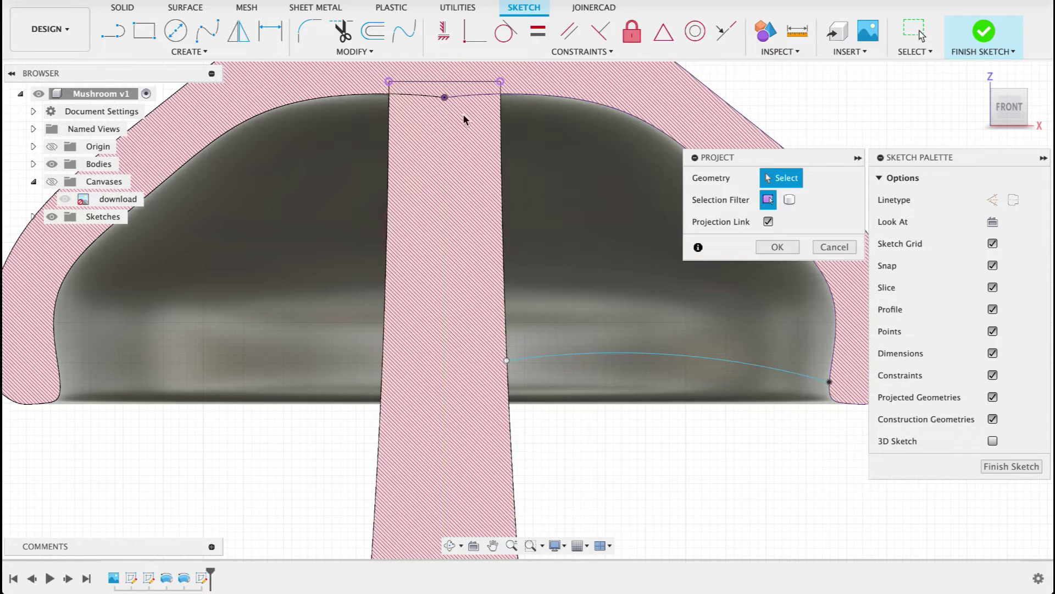
left_click(853, 249)
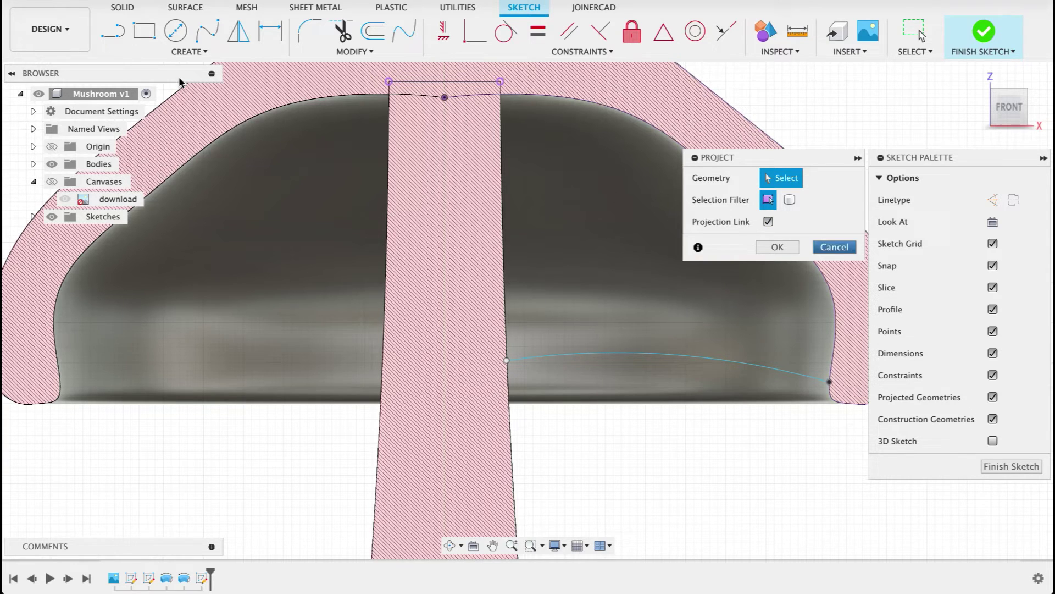
- Close the gill profile with a three-point arc inside the stem, from the cap's projected underside to the first arc's stem end
left_click(176, 52)
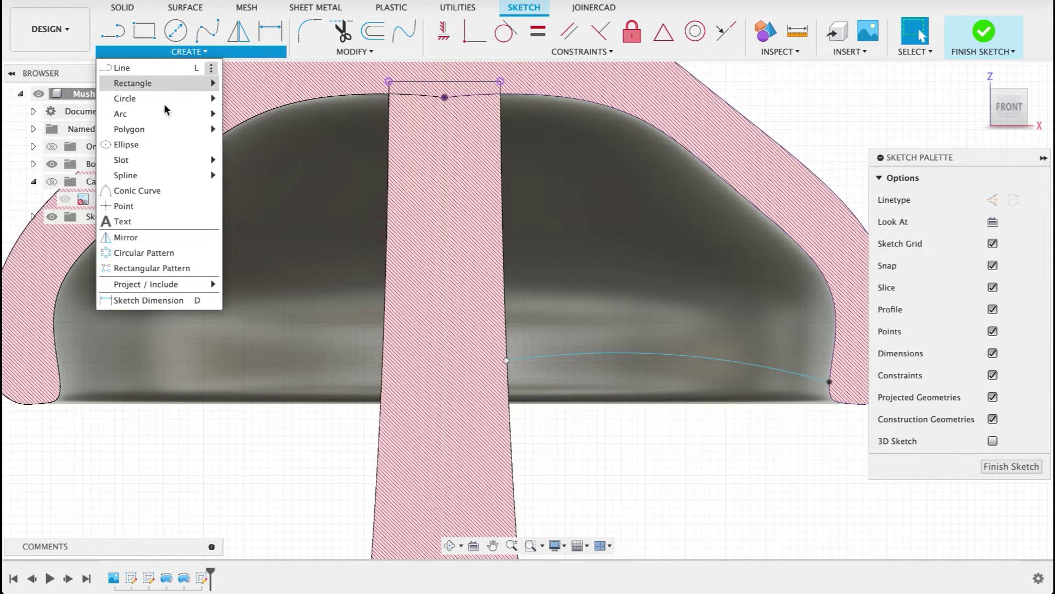
mouse_move(165, 113)
left_click(253, 108)
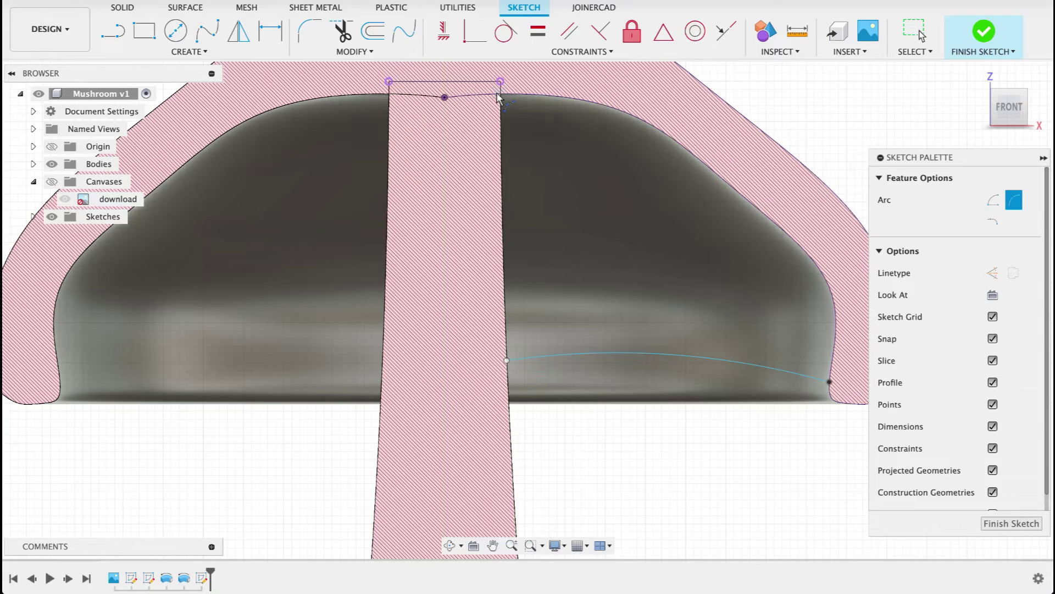
left_click(445, 98)
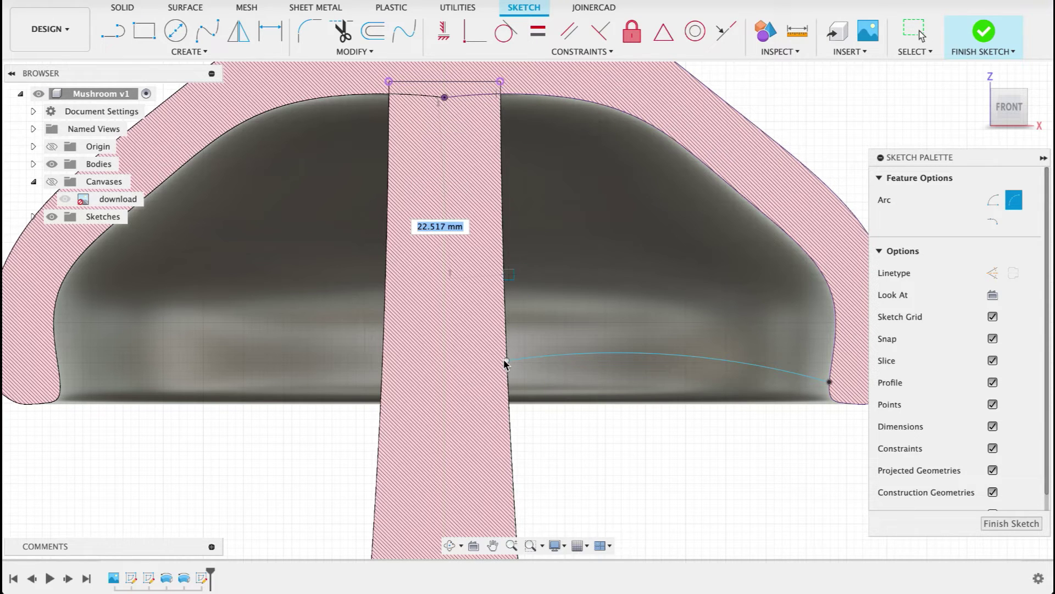
left_click(506, 361)
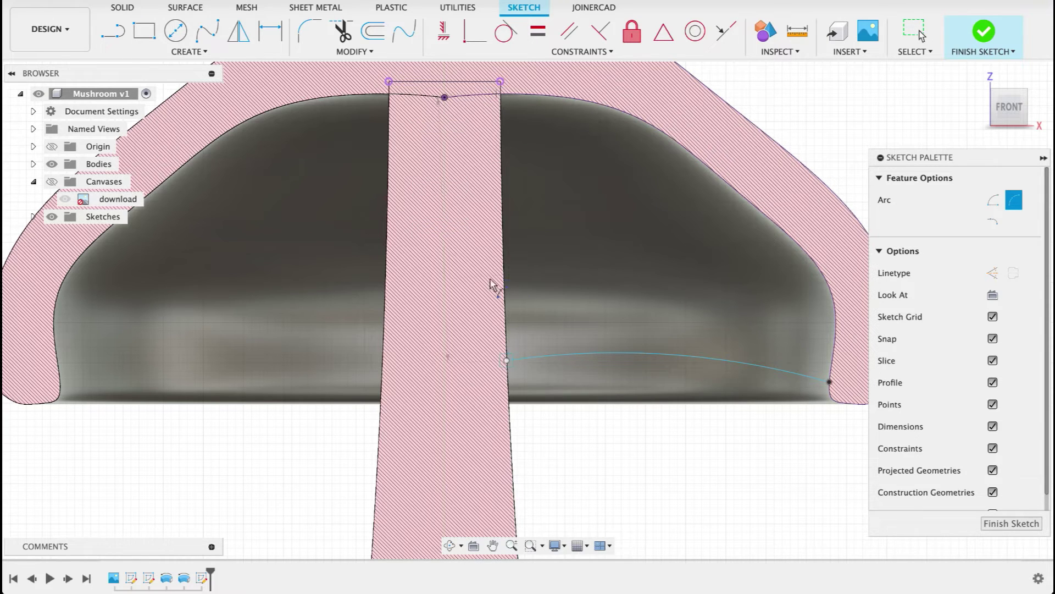
left_click(492, 235)
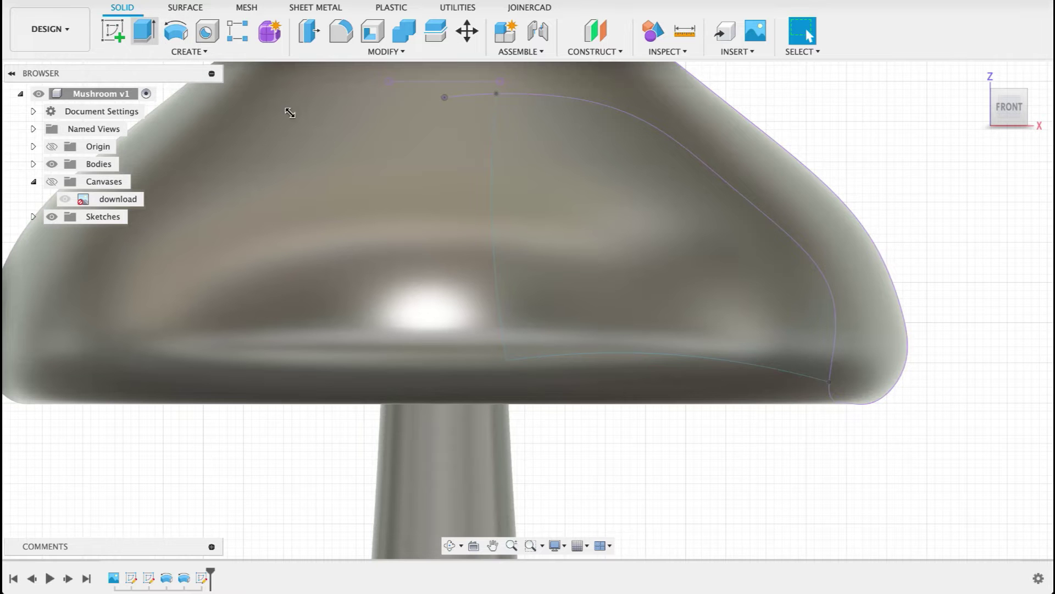
- Extrude the gill profile under the cap symmetrically with a distance of 0.2 mm as a new body
key("e")
left_click(619, 407)
mouse_move(620, 408)
middle_mouse_down("shift")
mouse_move(619, 347)
mouse_move(632, 338)
middle_mouse_up("shift")
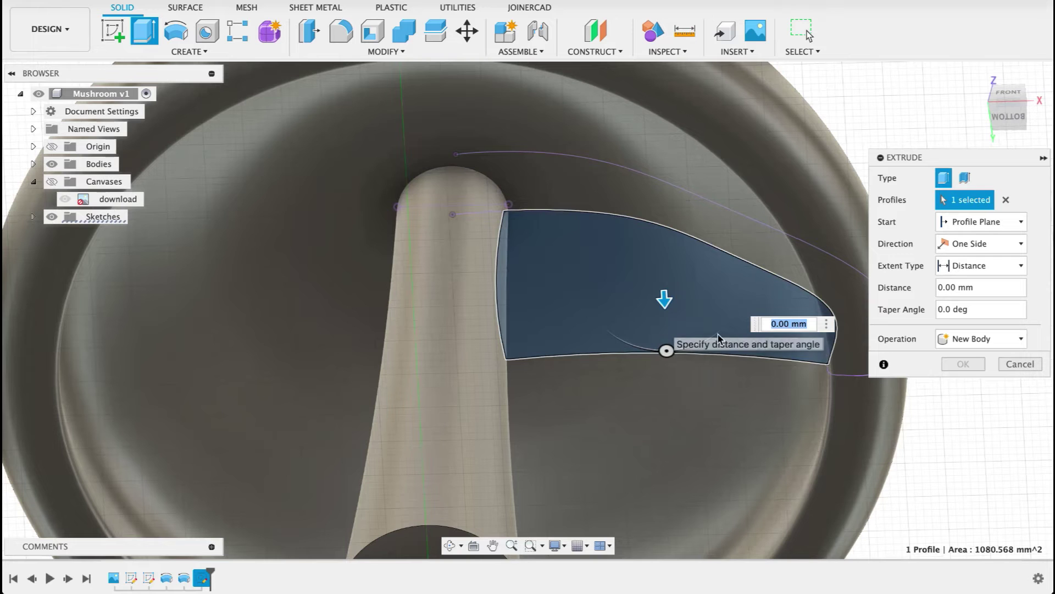
left_click(974, 245)
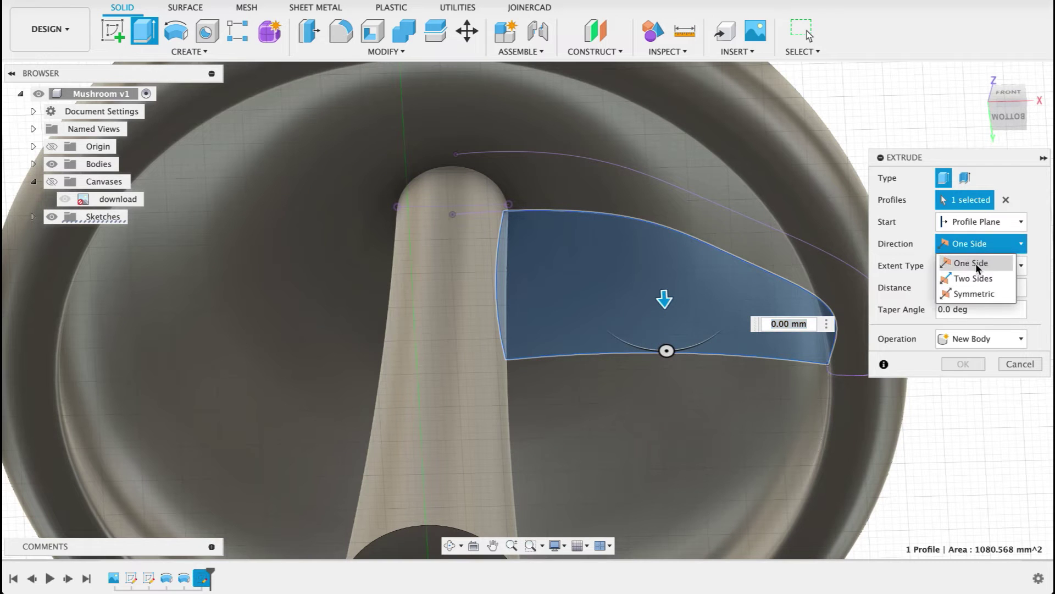
left_click(977, 290)
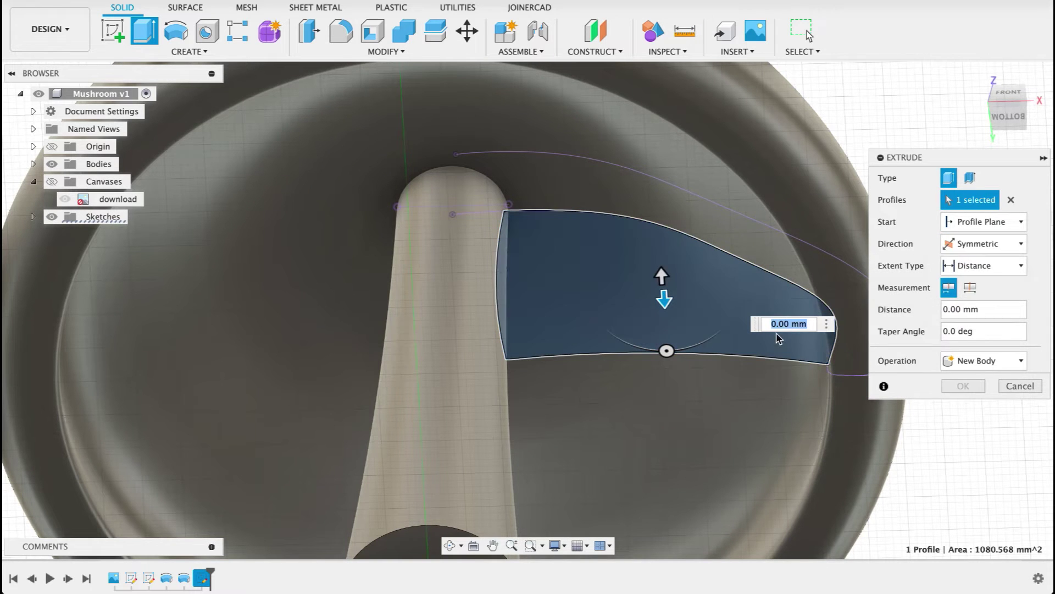
left_click(778, 326)
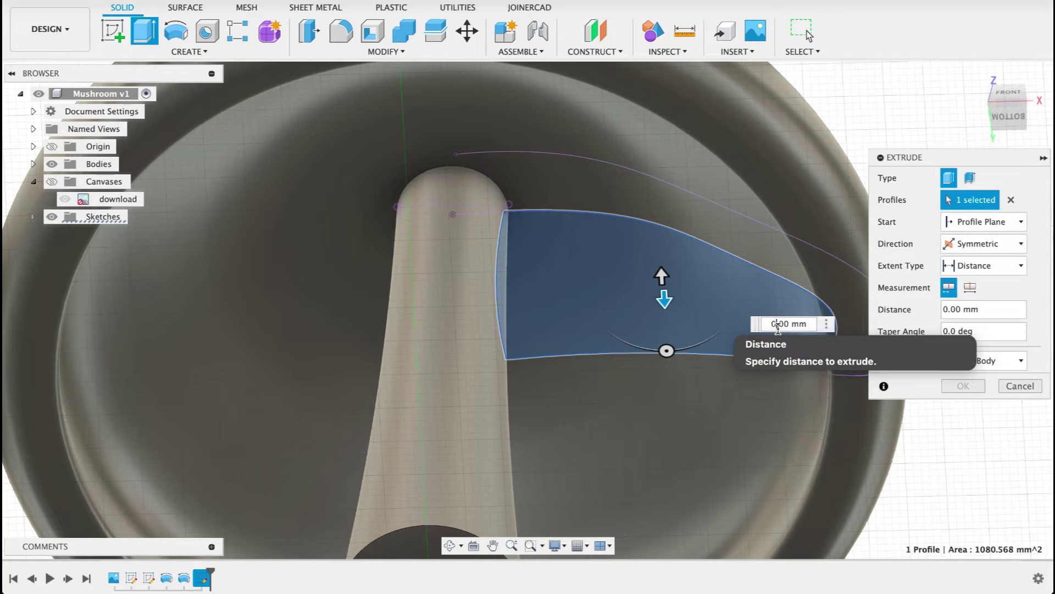
type("2")
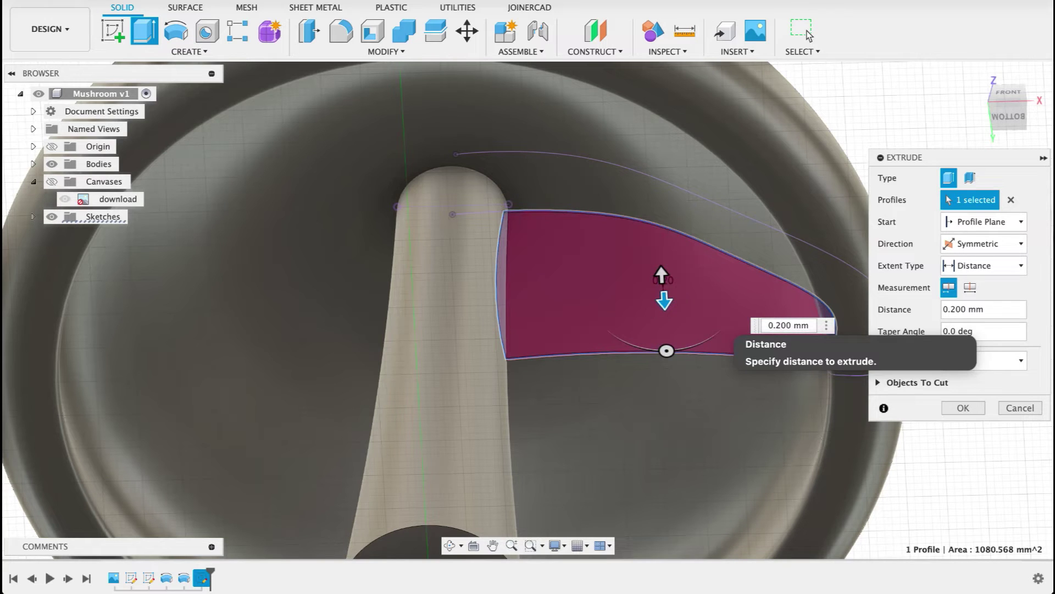
left_click(984, 361)
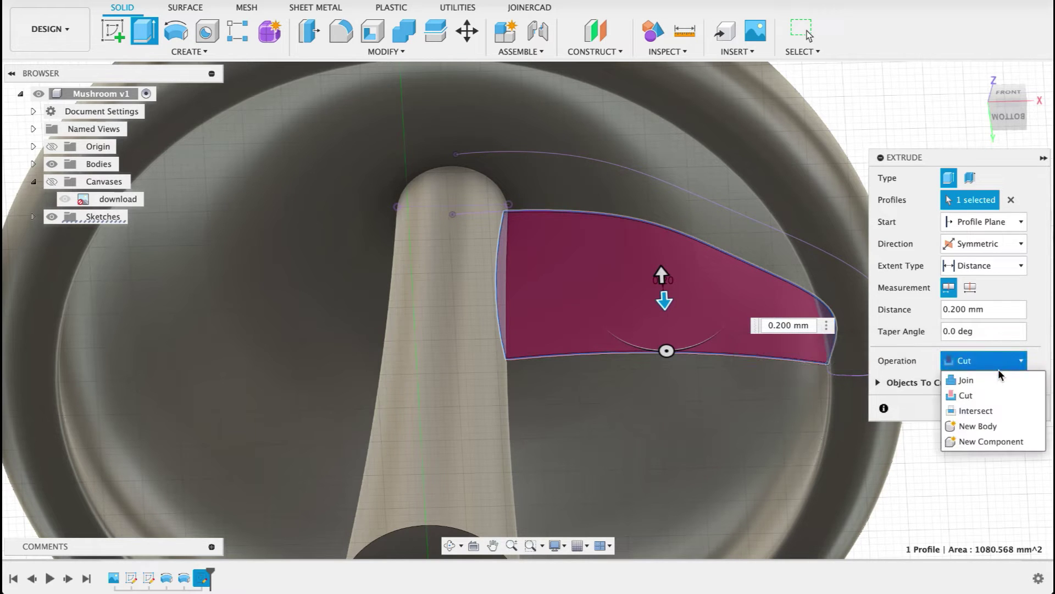
left_click(994, 425)
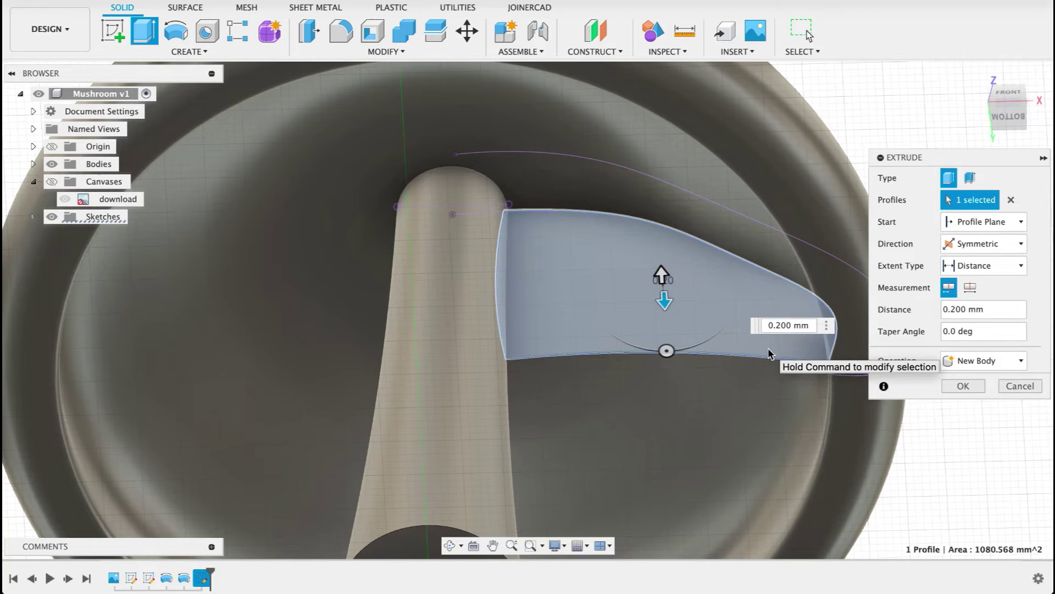
middle_click_drag(717, 364, 704, 345, "shift")
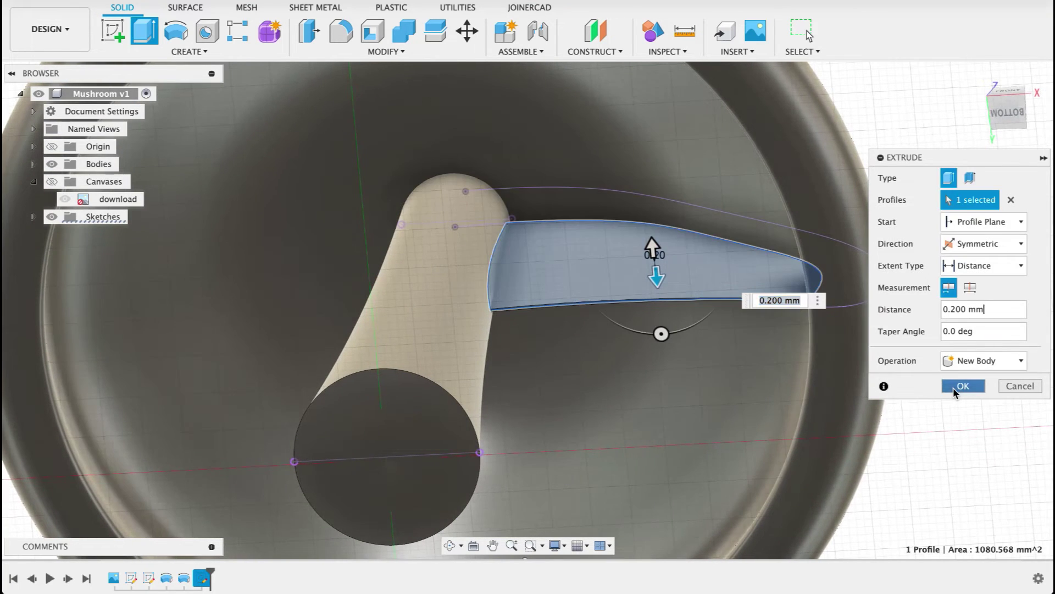
left_click(963, 386)
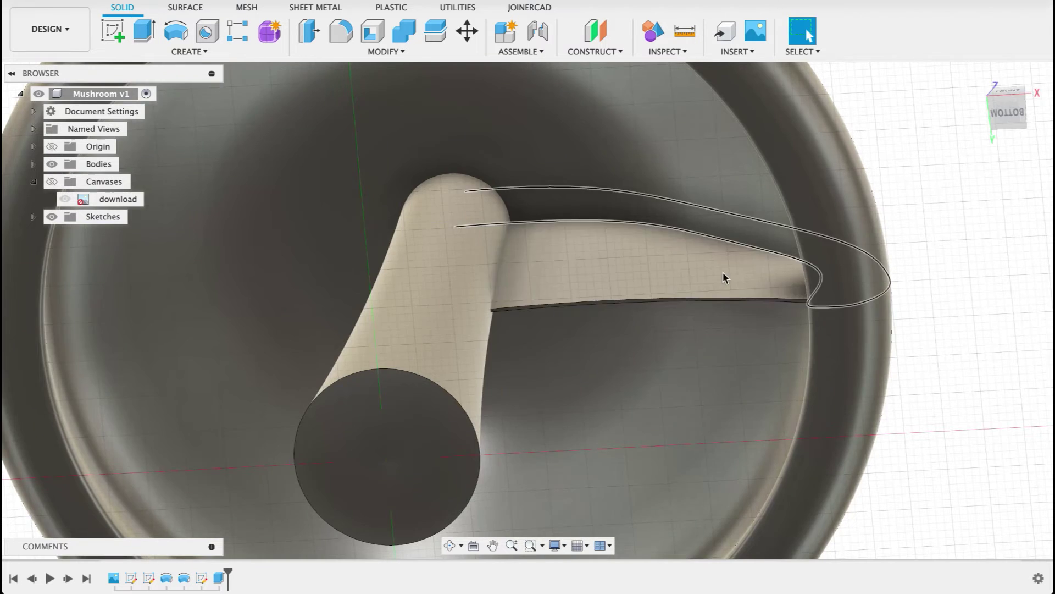
- Pattern the gill body around the stem's axis with a circular pattern, full distribution and a quantity of 120
mouse_move(723, 275)
middle_mouse_down("shift")
mouse_move(725, 290)
mouse_move(705, 290)
mouse_move(663, 264)
middle_mouse_up("shift")
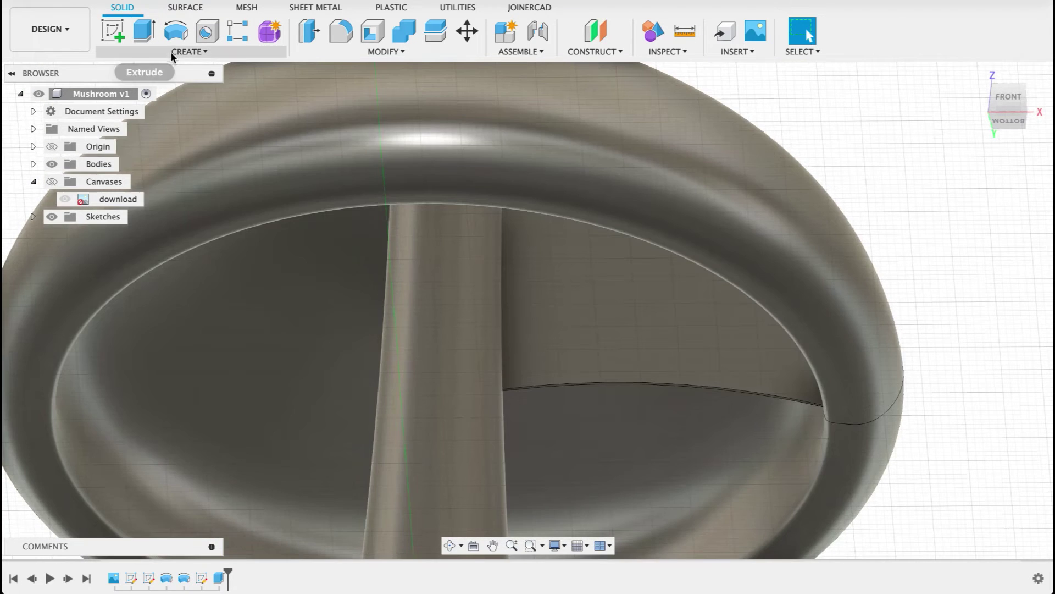
left_click(189, 51)
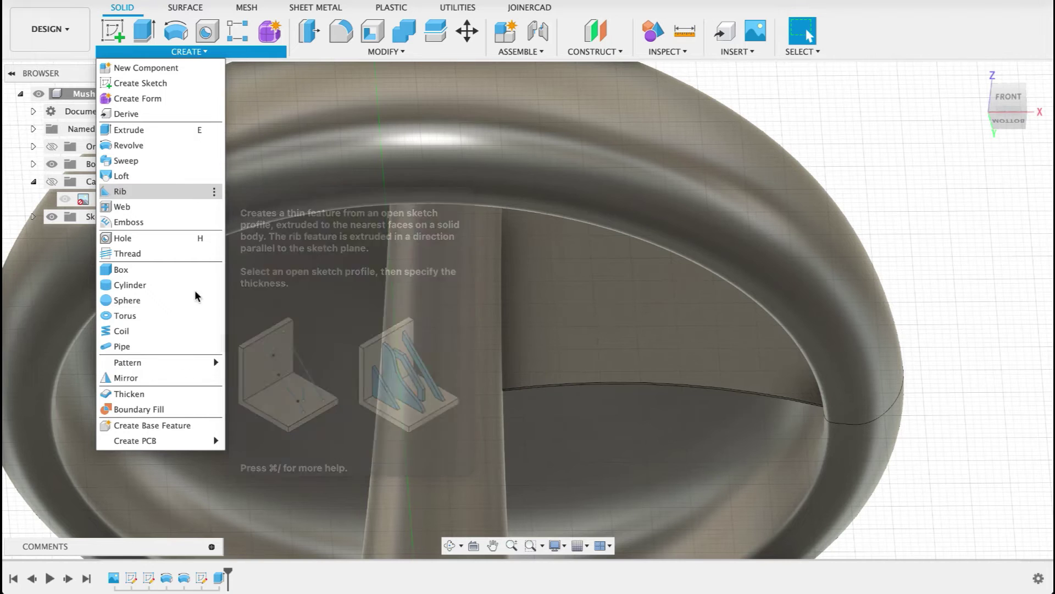
mouse_move(199, 361)
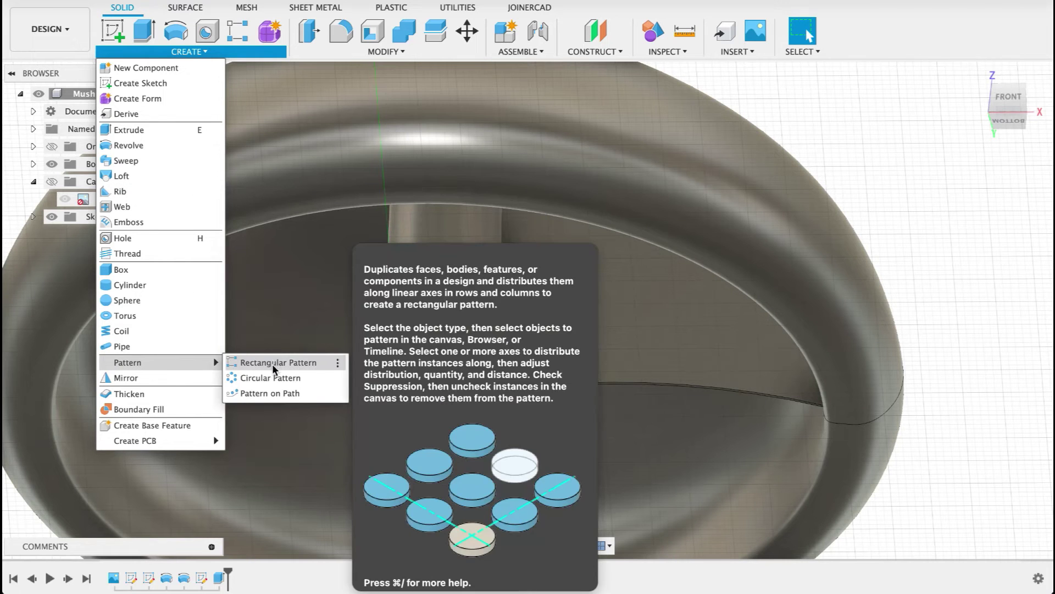
left_click(273, 374)
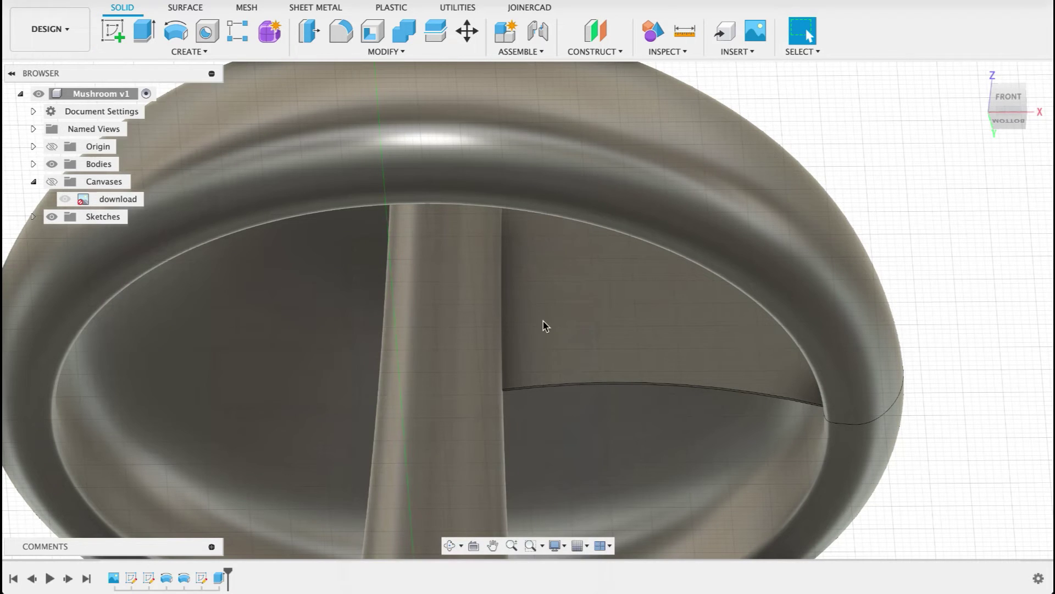
left_click(662, 294)
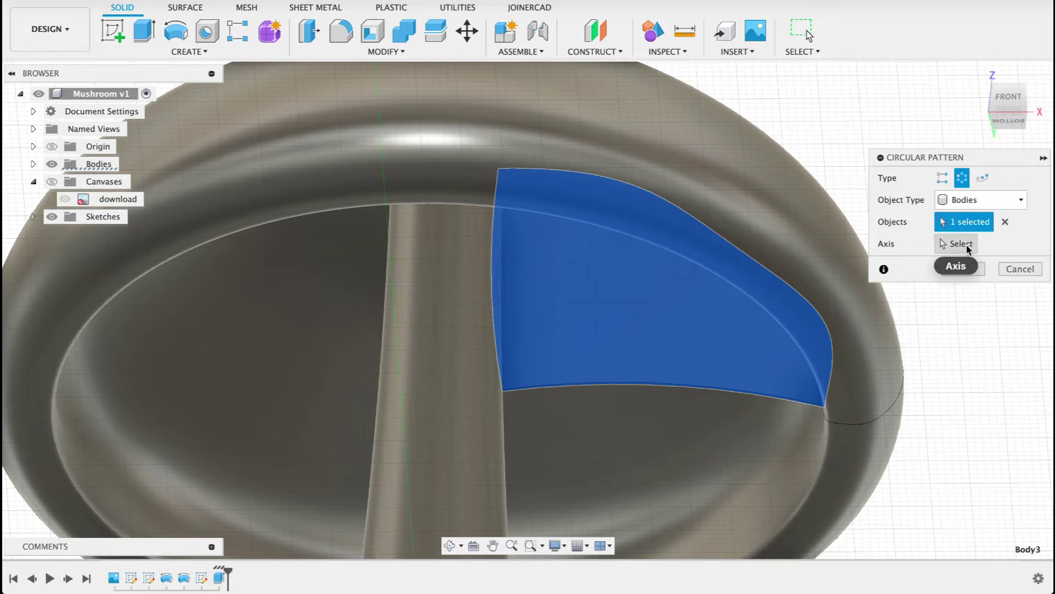
left_click(426, 465)
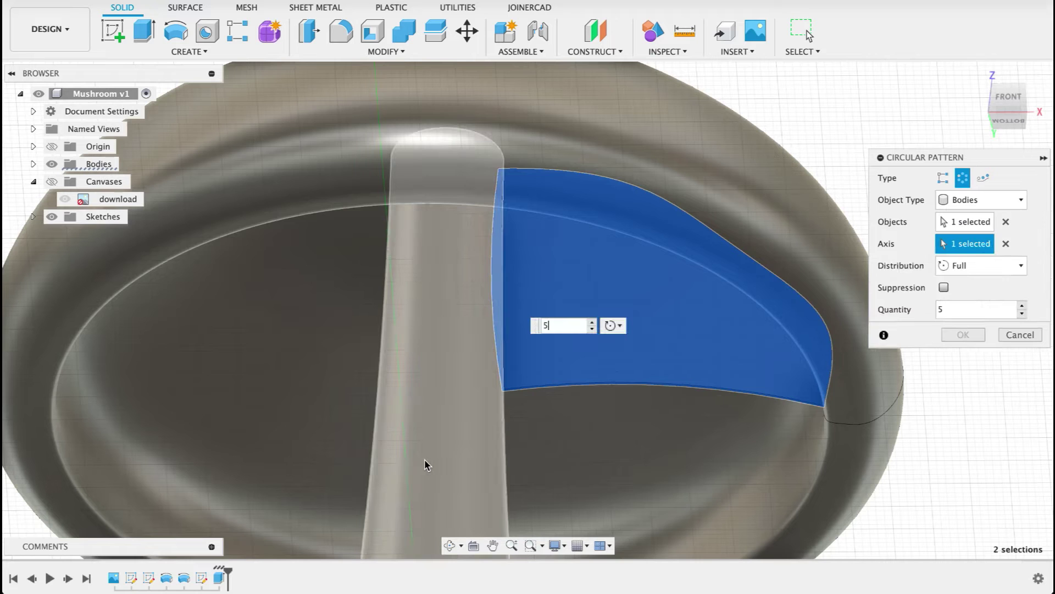
left_click(972, 312)
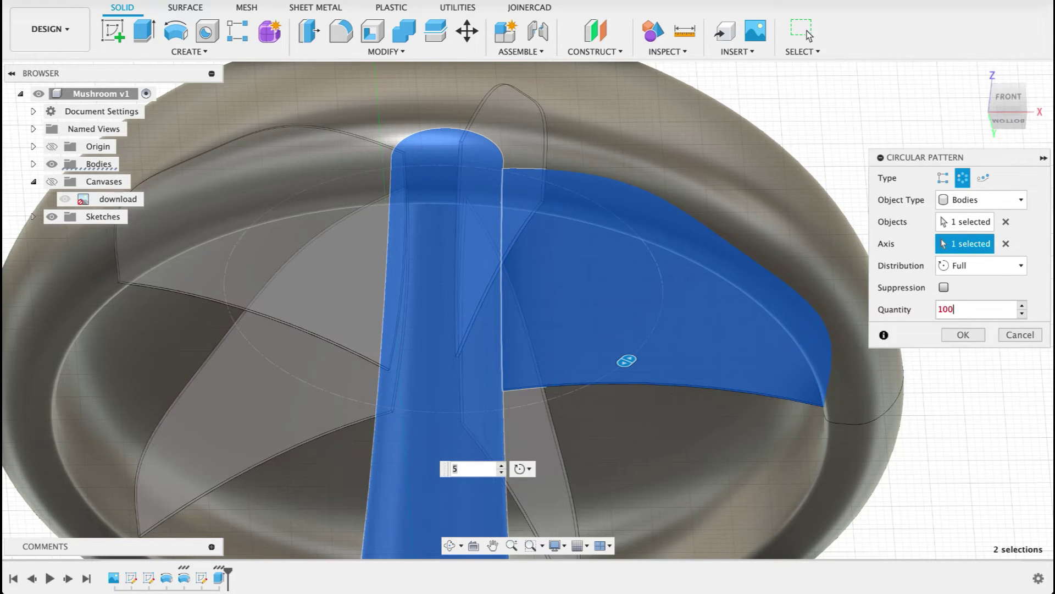
key("Return")
left_click(961, 337)
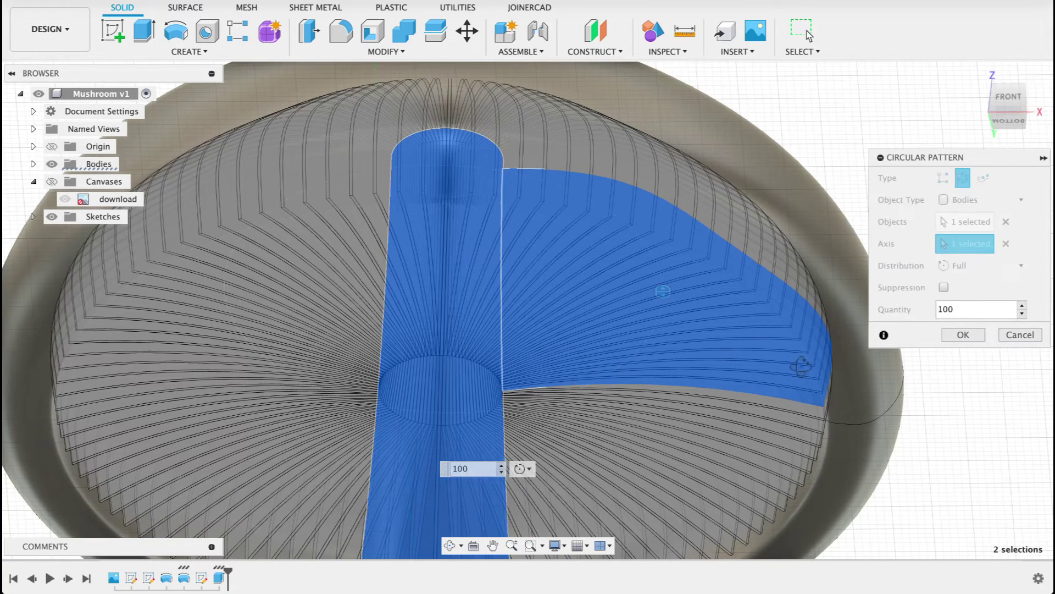
middle_click_drag(798, 334, 794, 308, "shift")
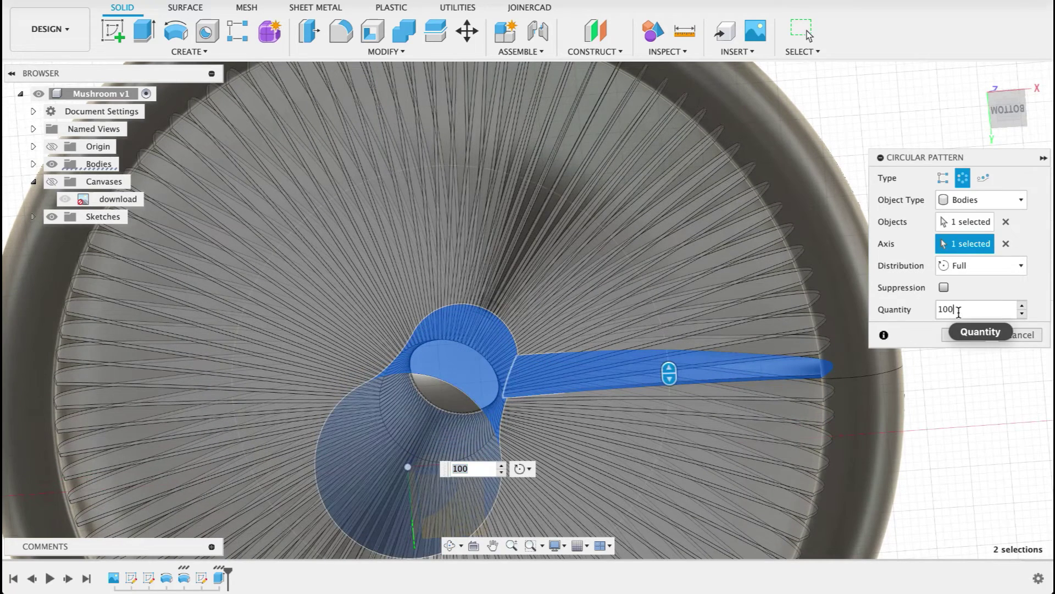
type("120")
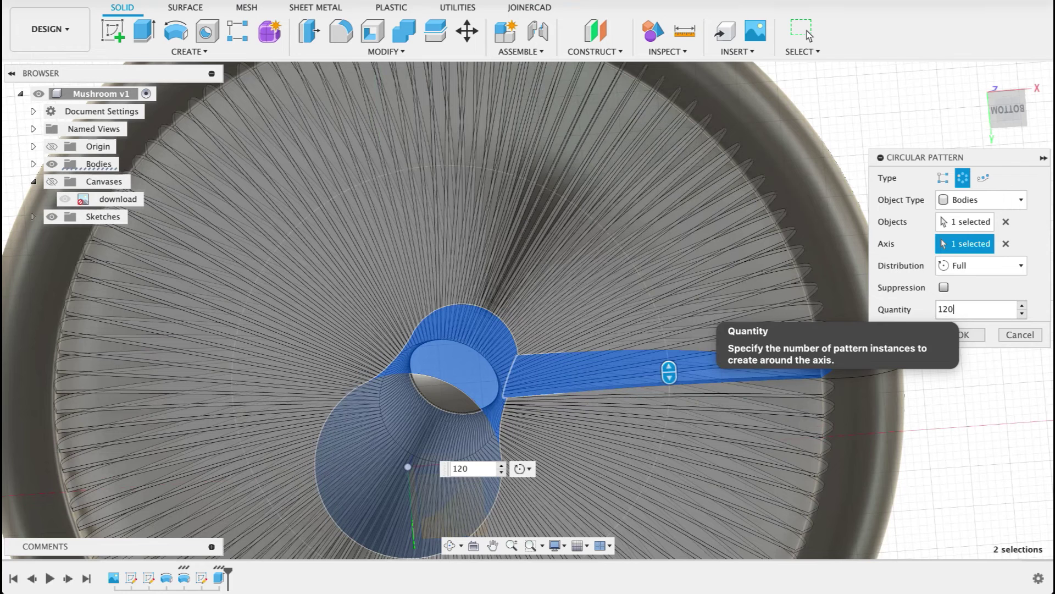
left_click(968, 335)
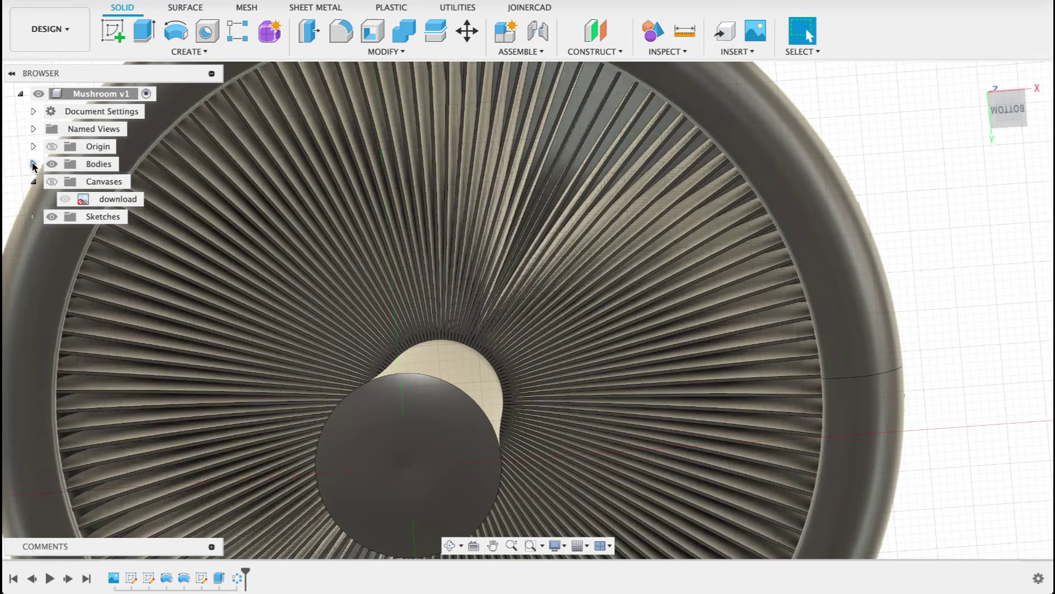
- Join all gill bodies, Body3 through Body122, to the stem body Body2 with Combine
left_click(33, 164)
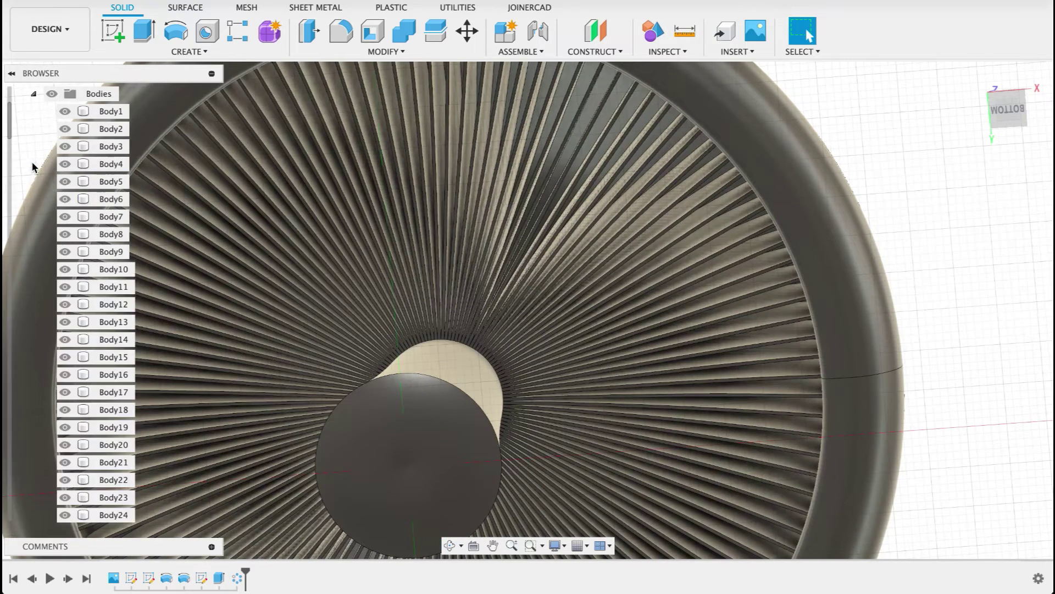
scroll(101, 309, "down", 5)
scroll(101, 309, "up", 4)
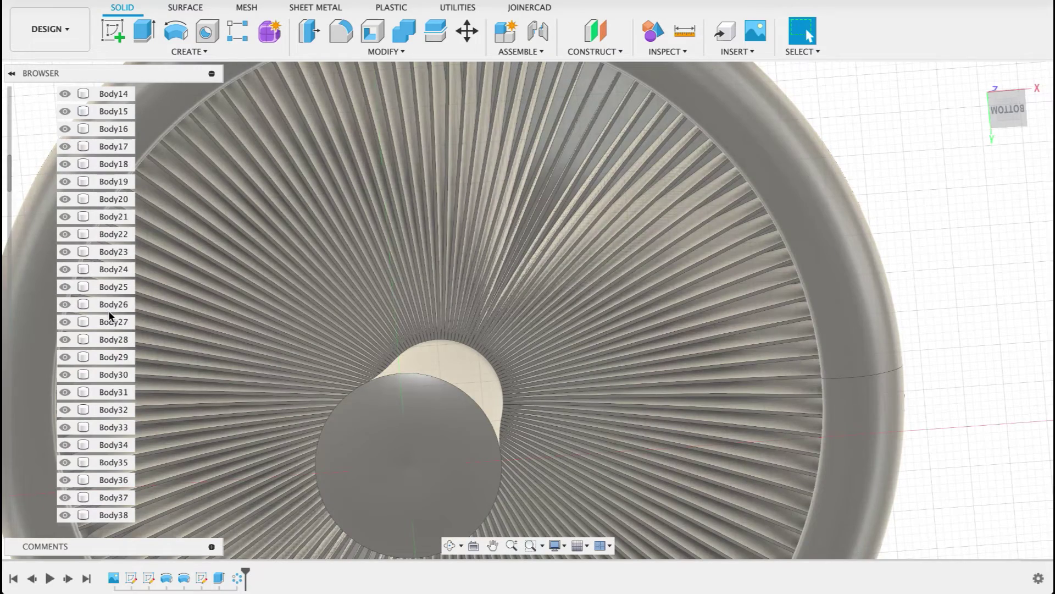
scroll(406, 332, "down", 8)
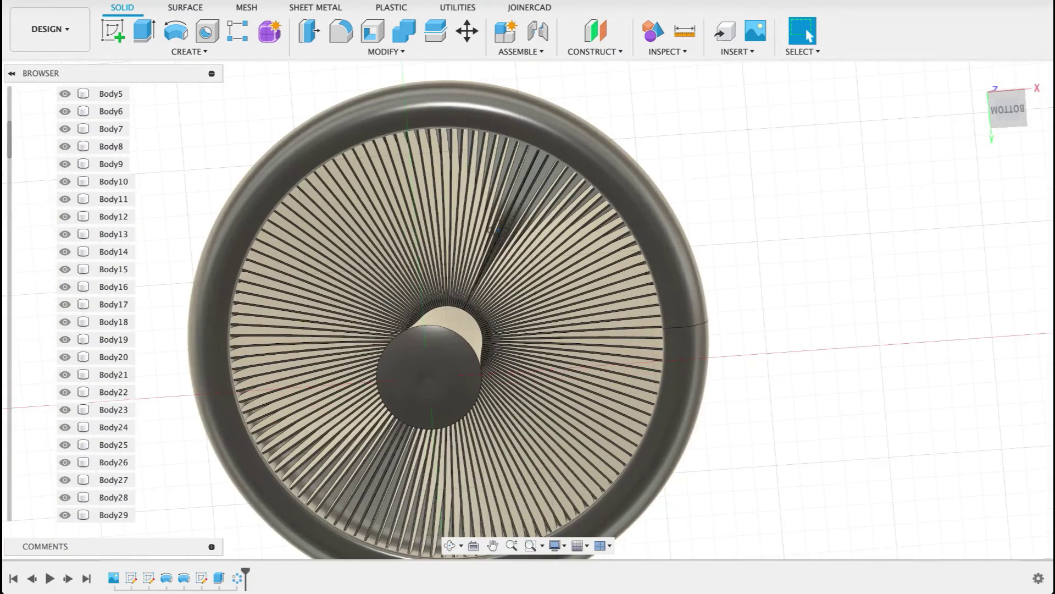
middle_click_drag(498, 246, 498, 276, "shift")
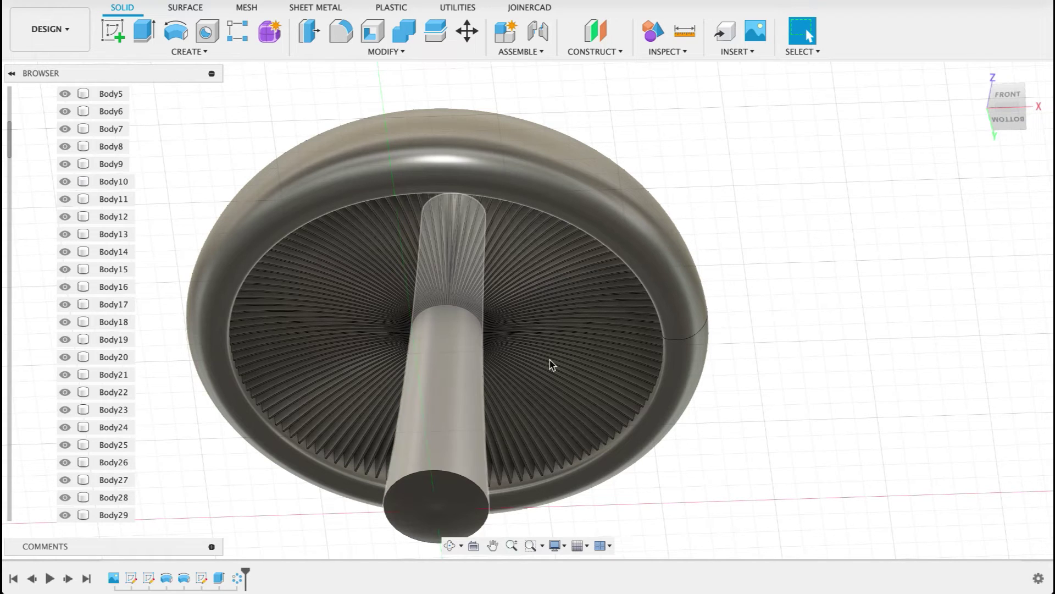
left_click(401, 35)
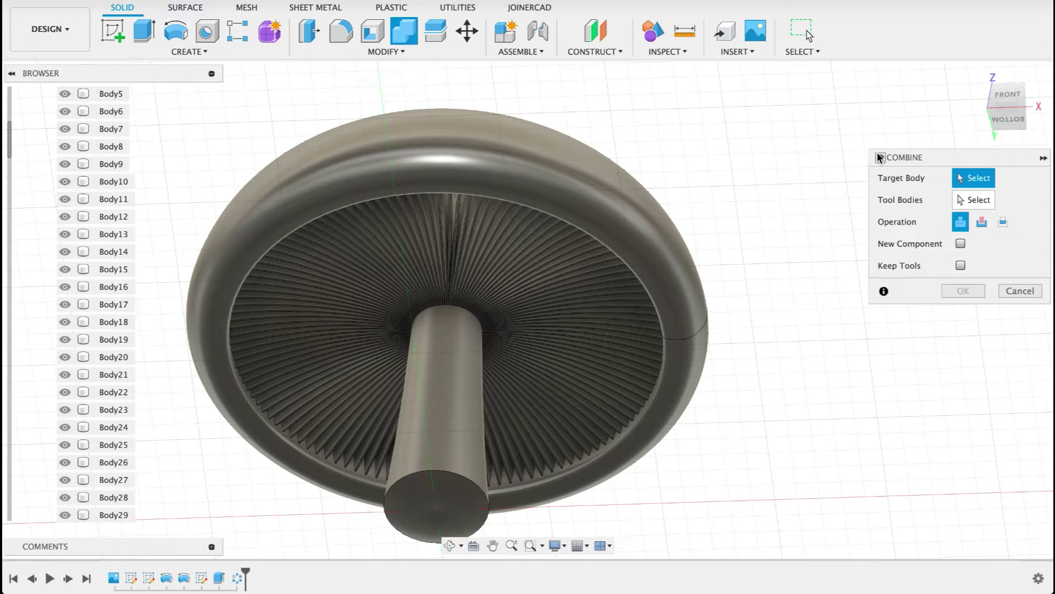
scroll(75, 183, "up", 5)
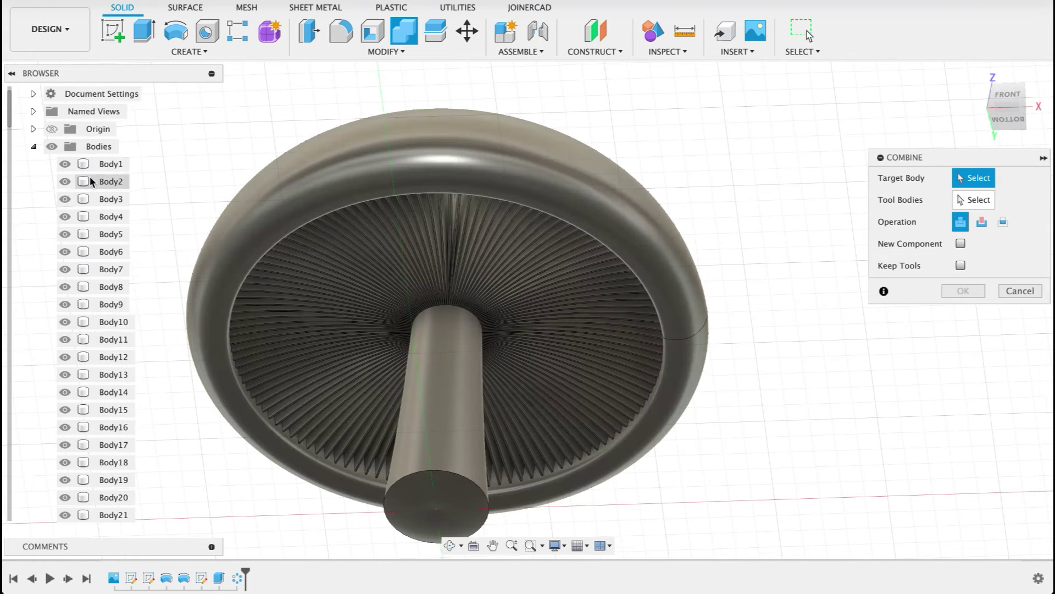
left_click(96, 183)
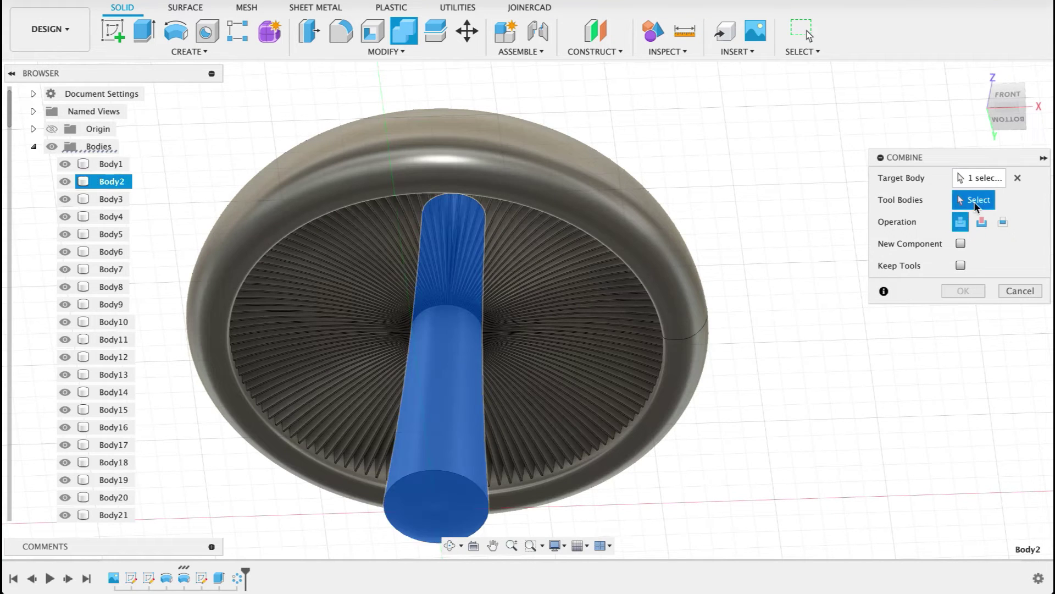
left_click(112, 200)
scroll(104, 312, "down", 15)
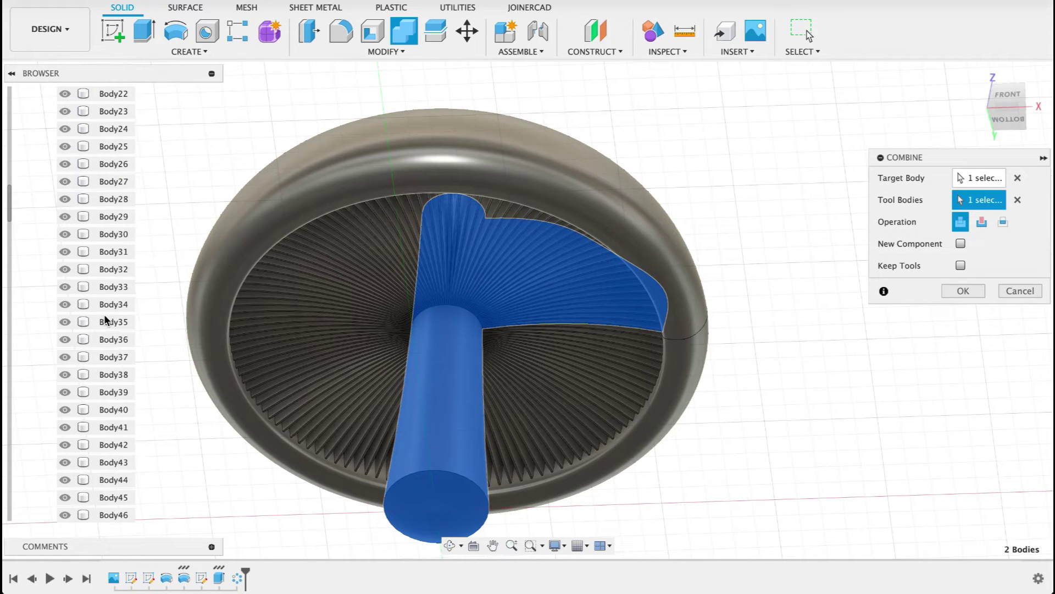
scroll(104, 314, "down", 20)
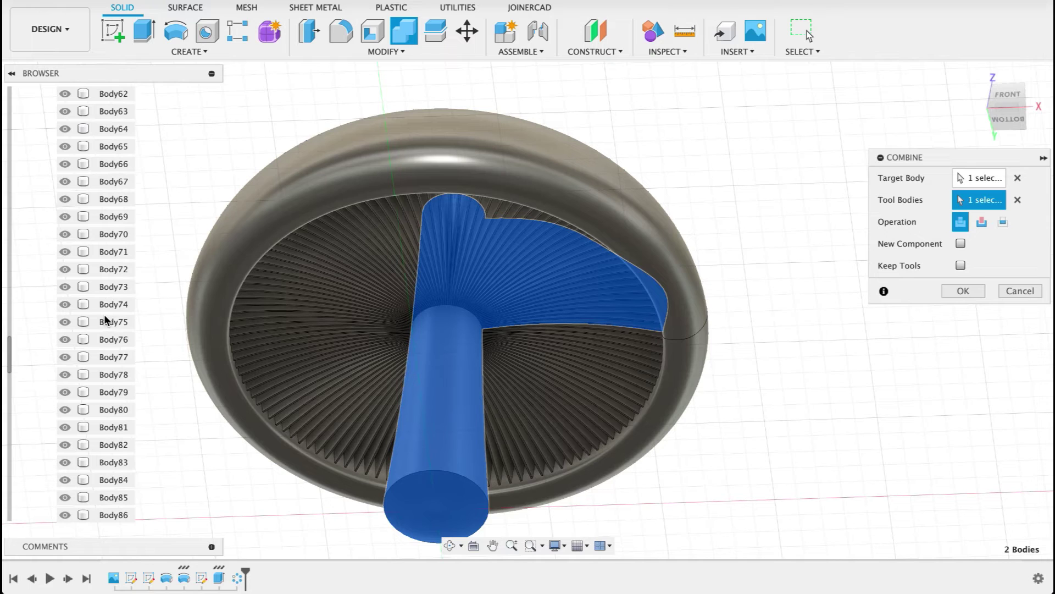
scroll(103, 317, "down", 15)
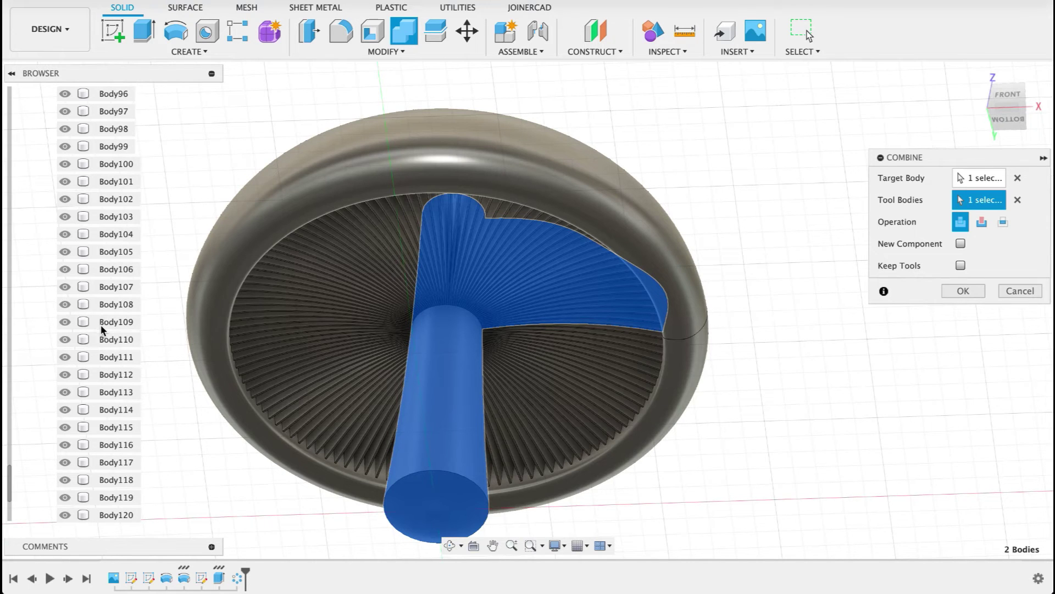
left_click(112, 463)
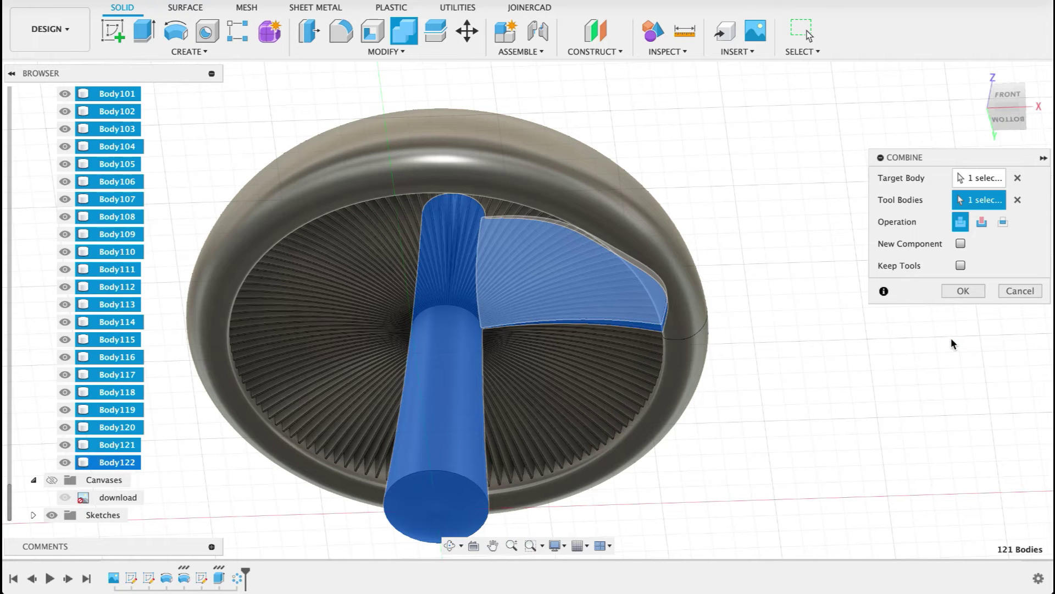
left_click(962, 291)
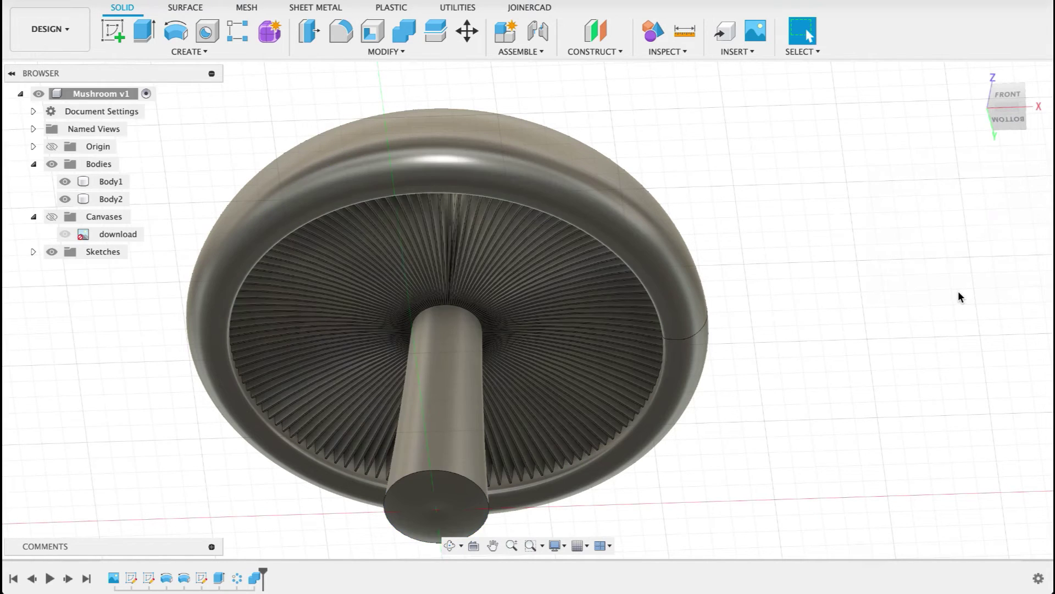
- Check the joined stem-and-gill body by toggling its visibility, and briefly show the reference canvas to examine the spots on the cap
left_click(65, 200)
left_click(65, 199)
middle_click_drag(839, 359, 860, 440, "shift")
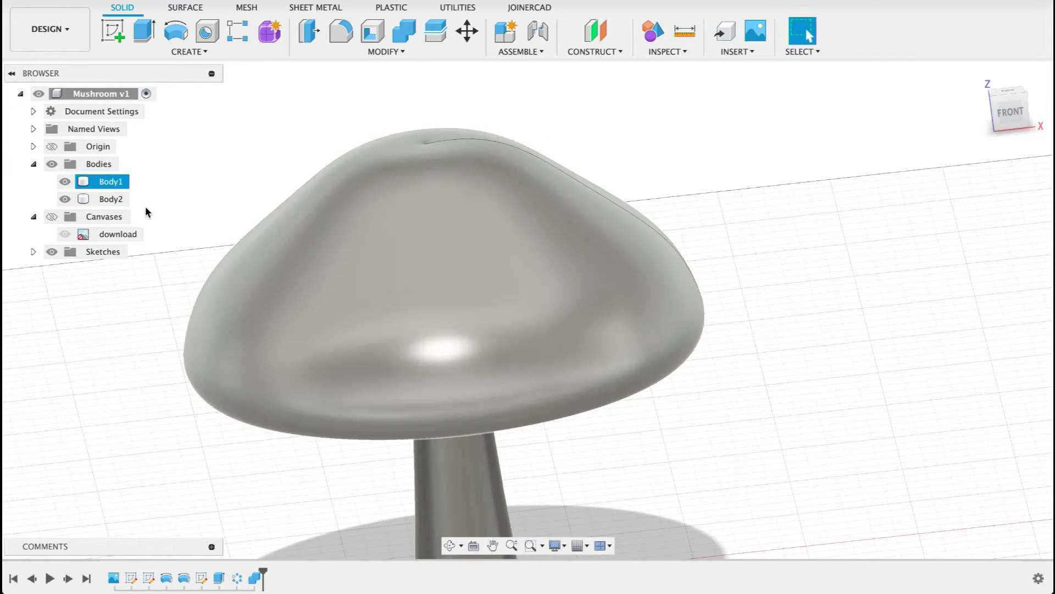
left_click(147, 213)
left_click(53, 218)
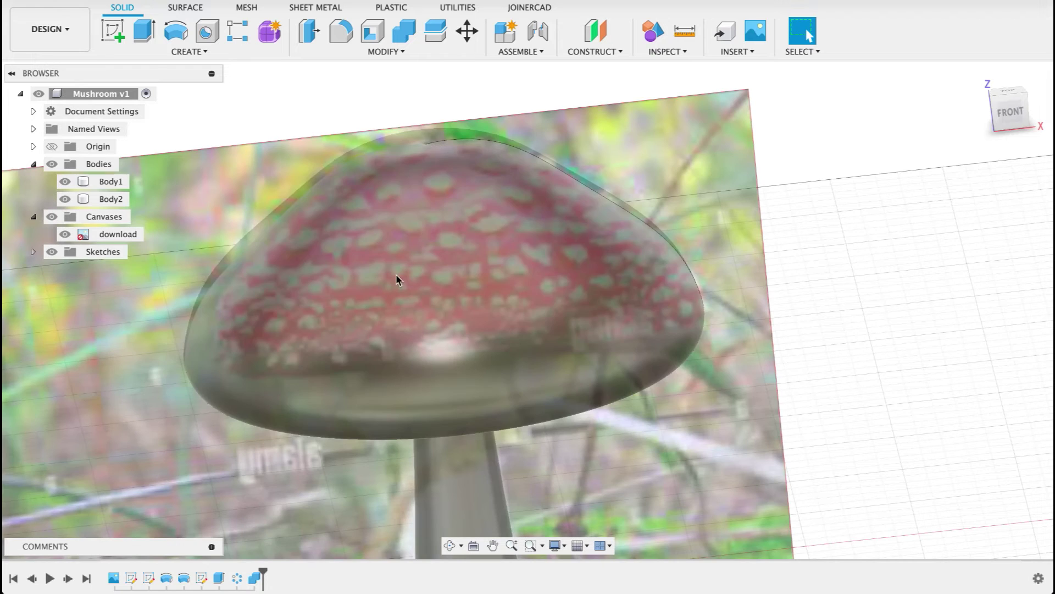
left_click(445, 290)
left_click(50, 216)
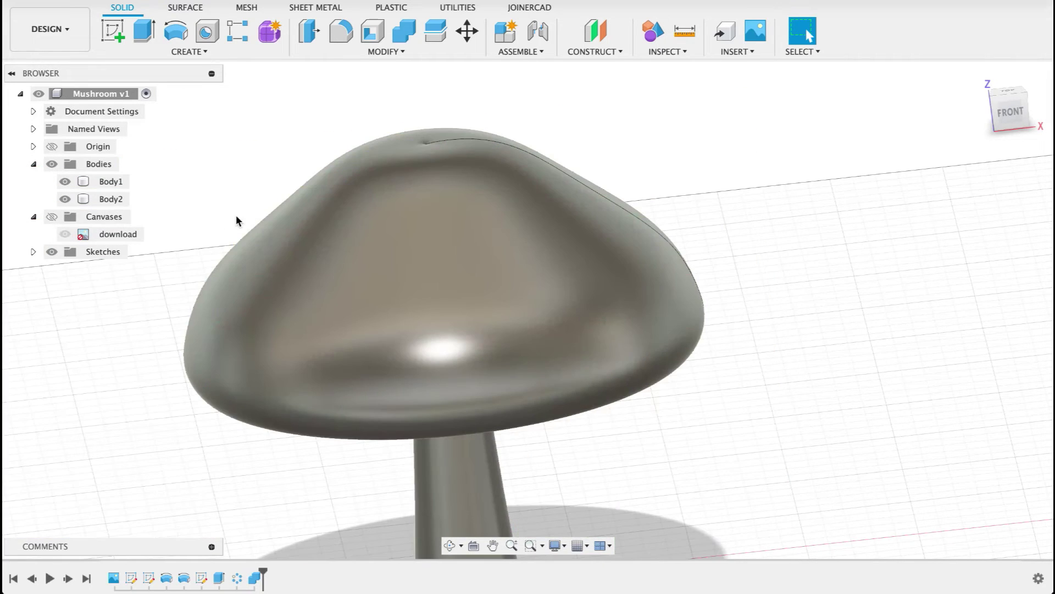
- Start a sketch on the front plane through the mushroom's centre and turn Slice on to section the cap
left_click(1014, 110)
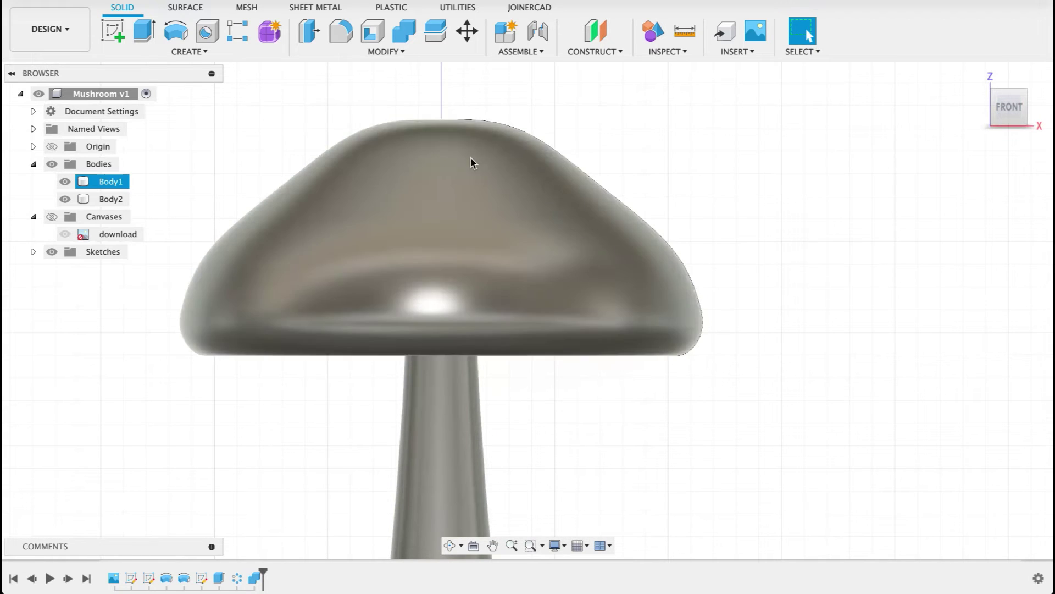
left_click(125, 38)
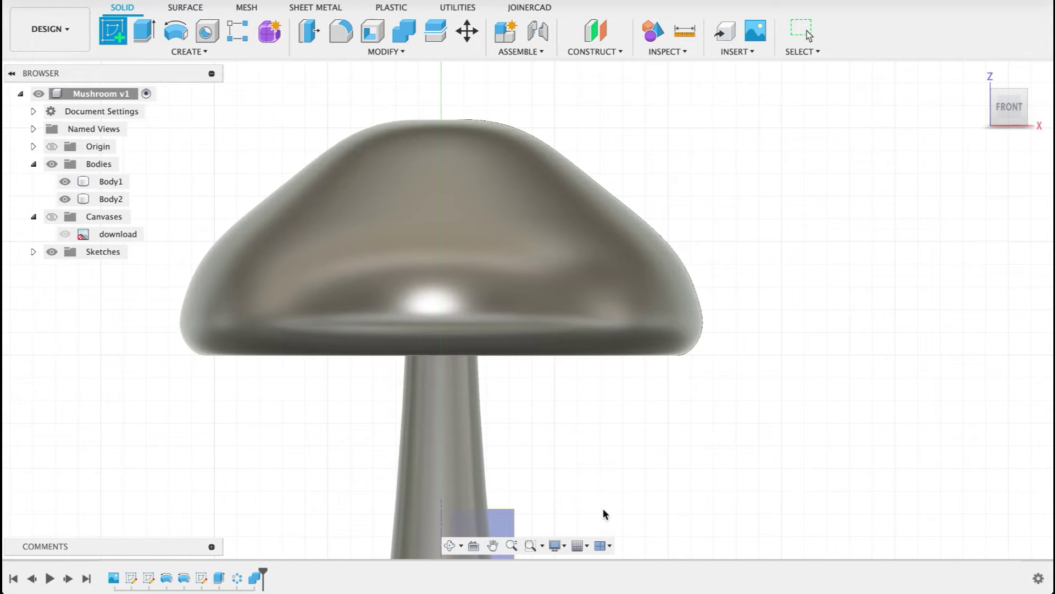
left_click(501, 525)
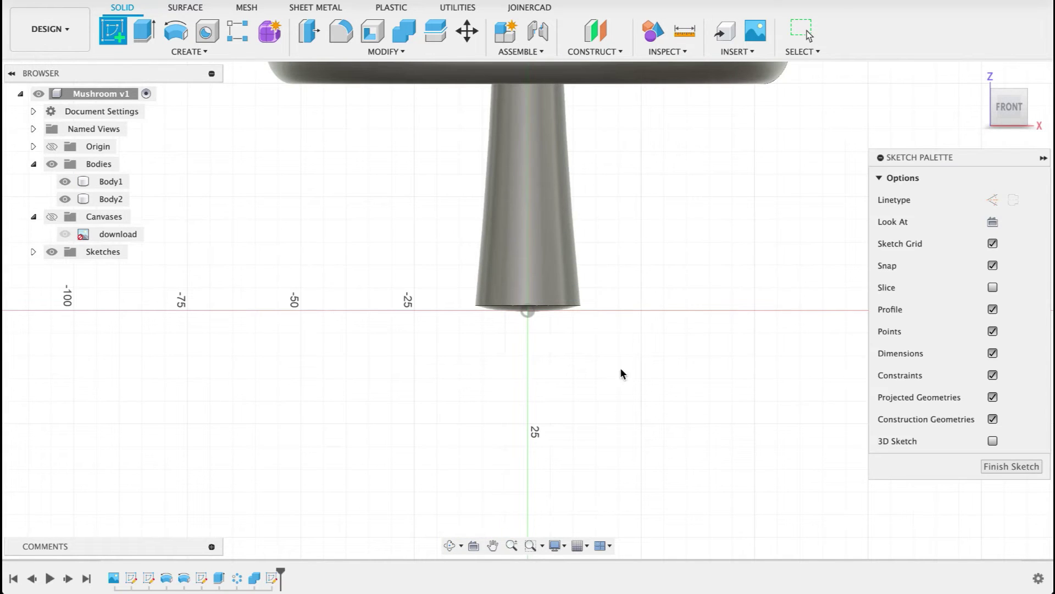
mouse_move(677, 298)
middle_mouse_down()
mouse_move(587, 443)
mouse_move(570, 539)
middle_mouse_up()
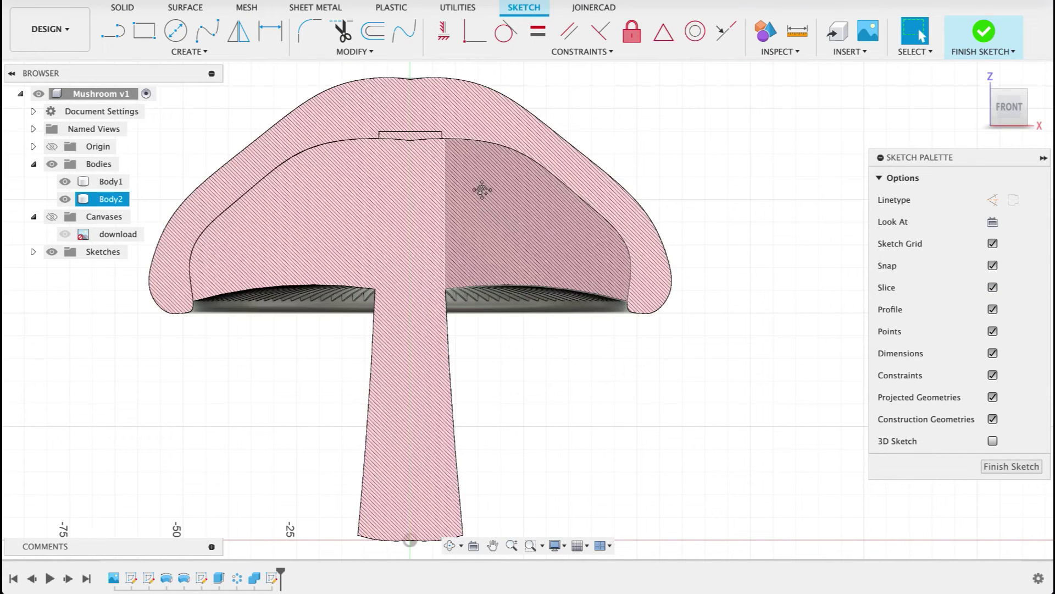
scroll(523, 314, "up", 5)
- Sketch three circles about 4 mm in diameter, spaced down the upper right of the cap profile, each overlapping its outer edge
key("c")
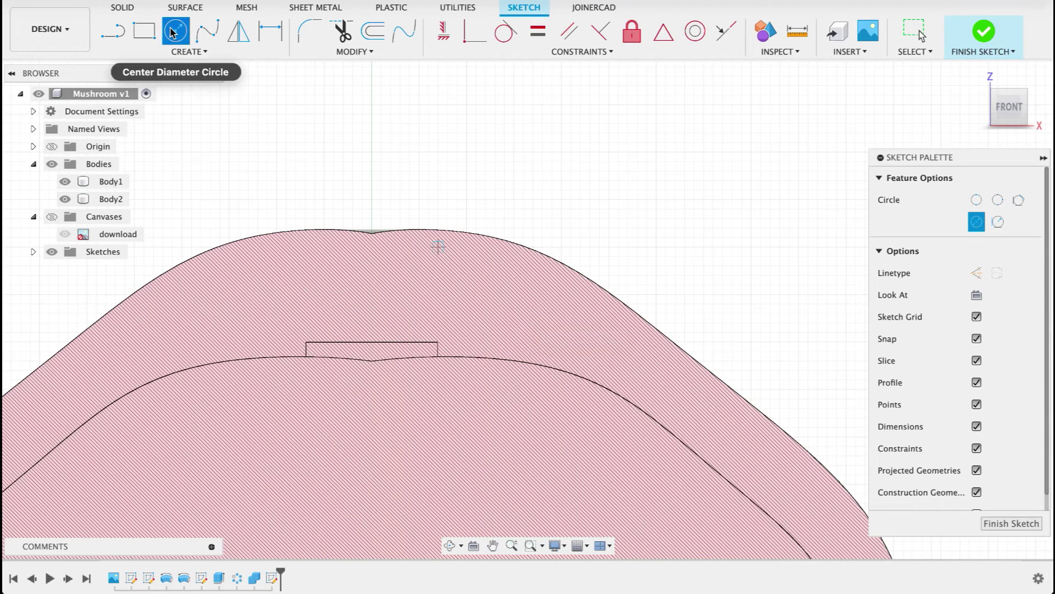
left_click(488, 245)
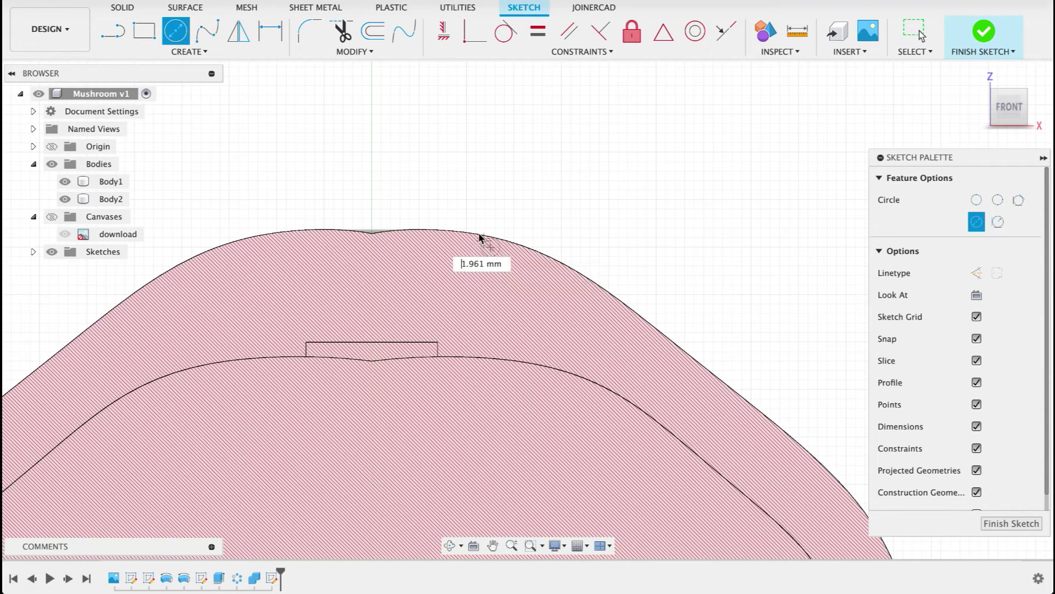
left_click(486, 240)
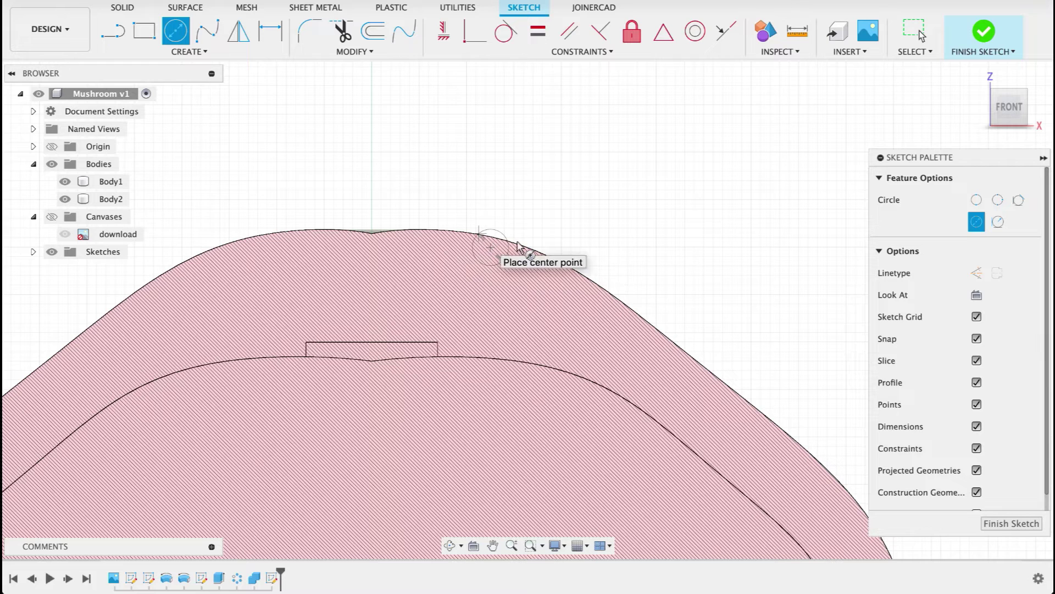
left_click(629, 317)
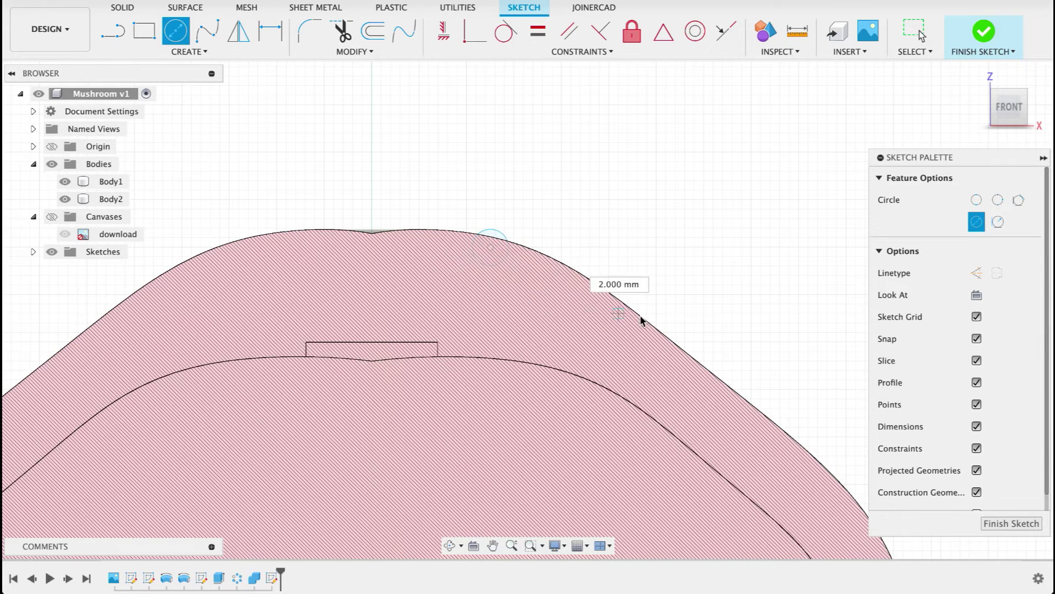
left_click(641, 318)
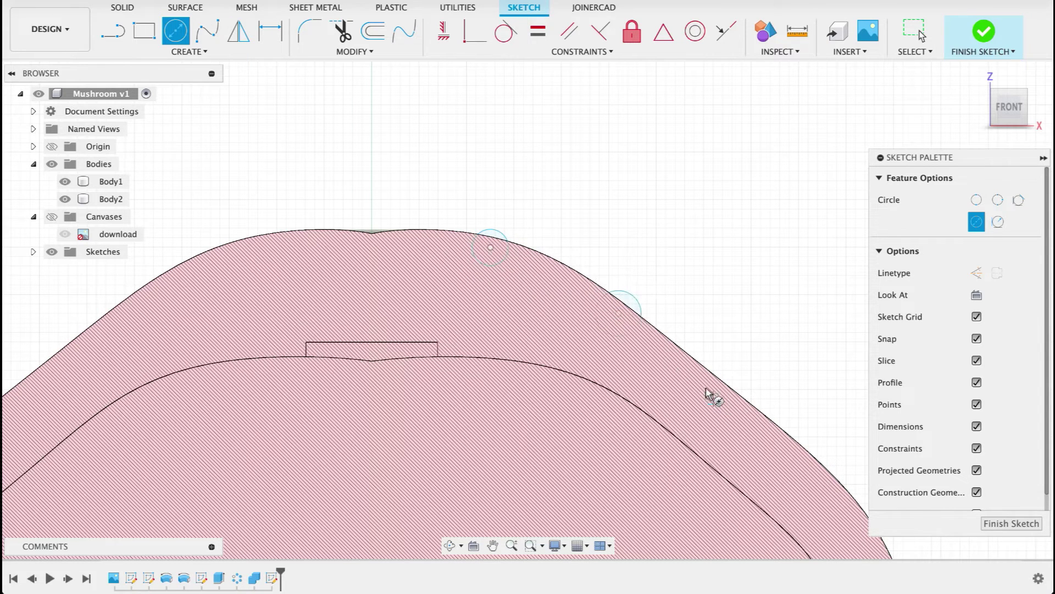
left_click(703, 384)
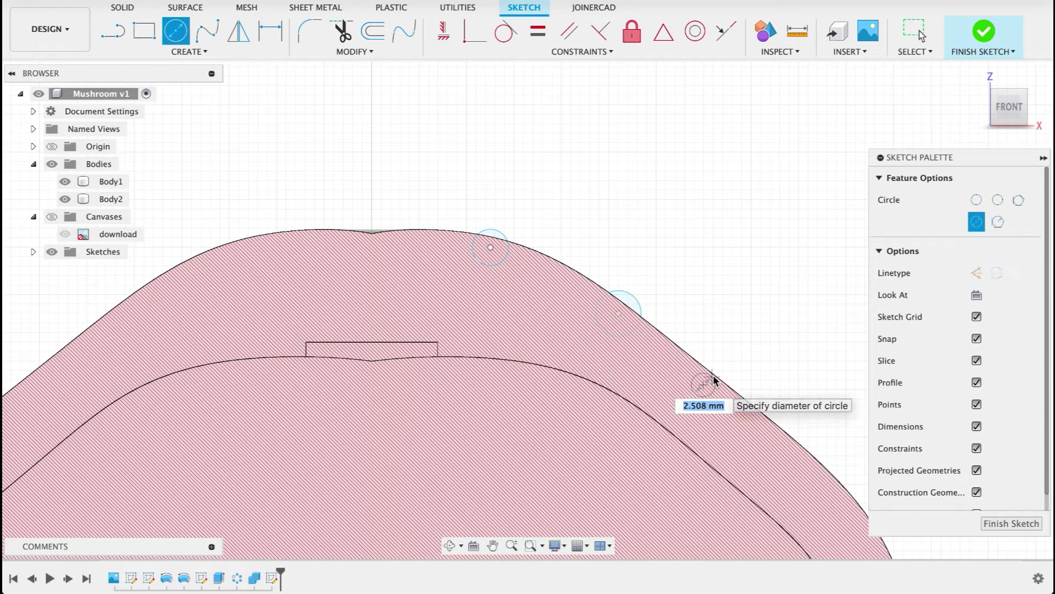
left_click(717, 376)
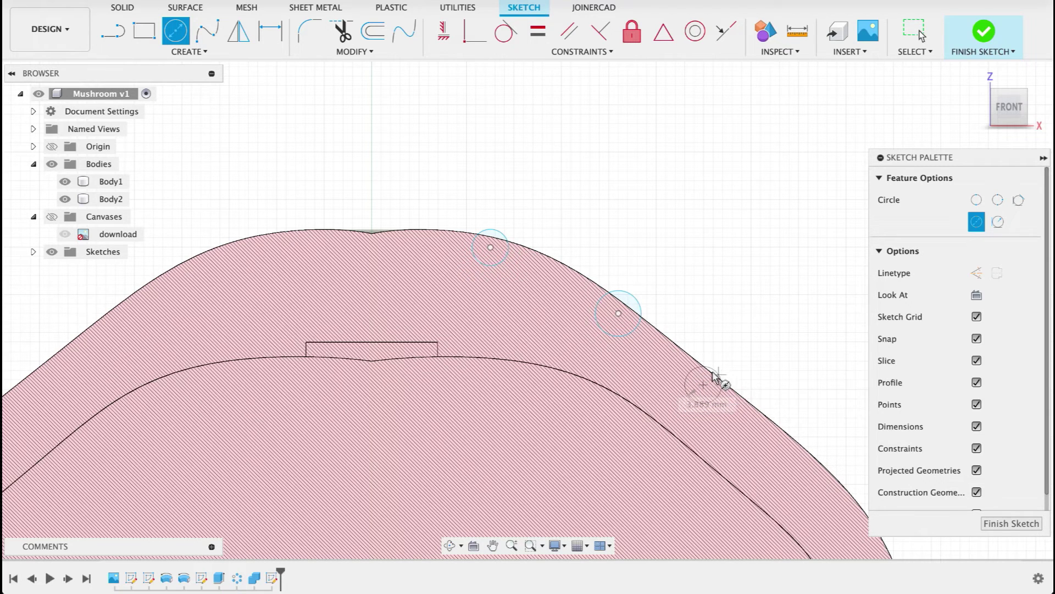
- Sketch three more circles about 3 mm in diameter, continuing down the cap's right side to near the rim and overlapping the outer edge
mouse_move(721, 383)
middle_mouse_down()
mouse_move(629, 266)
mouse_move(651, 298)
middle_mouse_up()
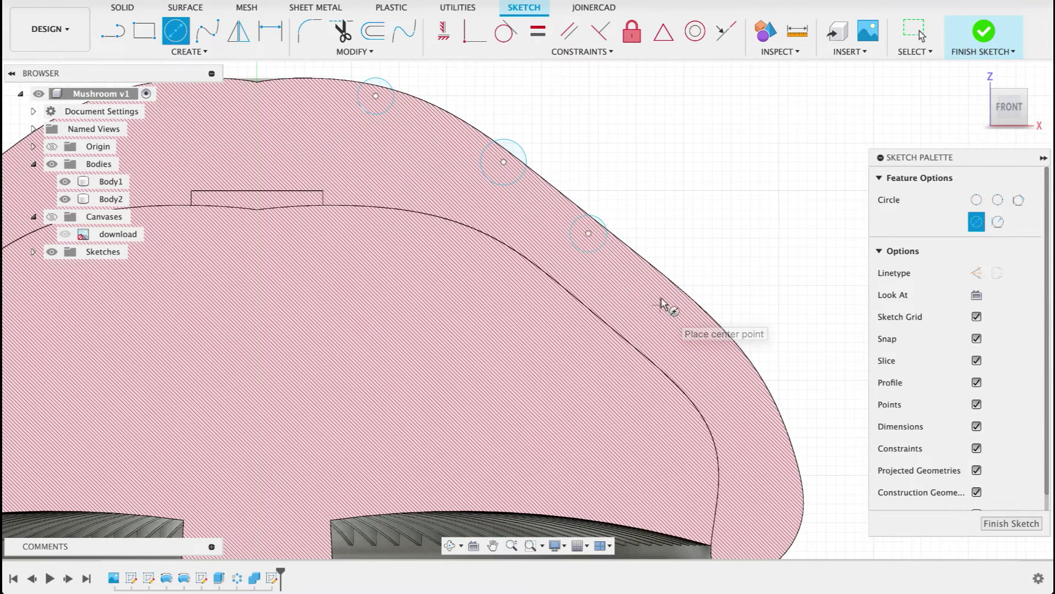
left_click(692, 296)
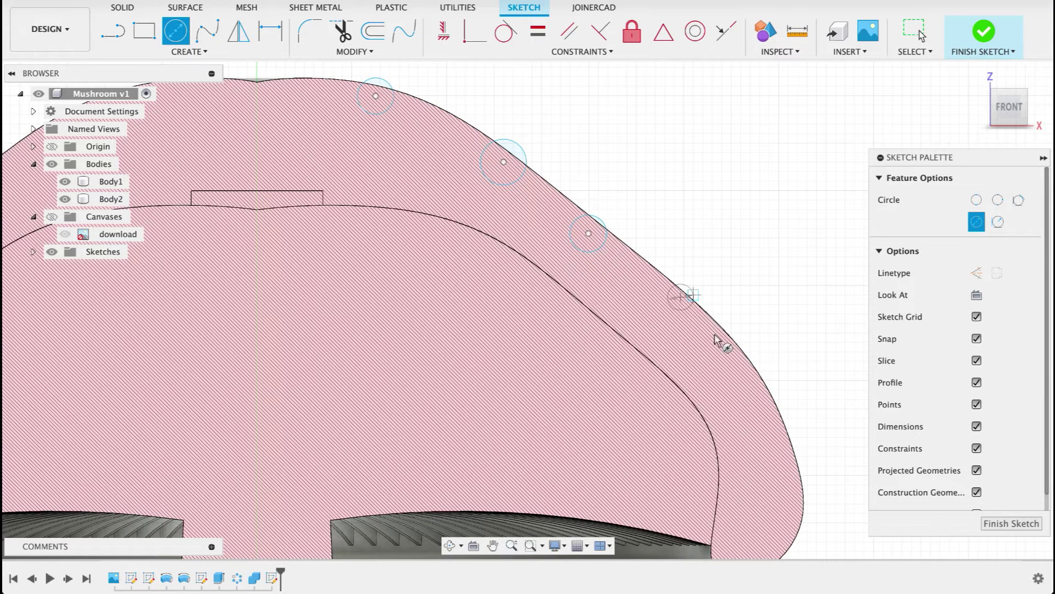
key("Return")
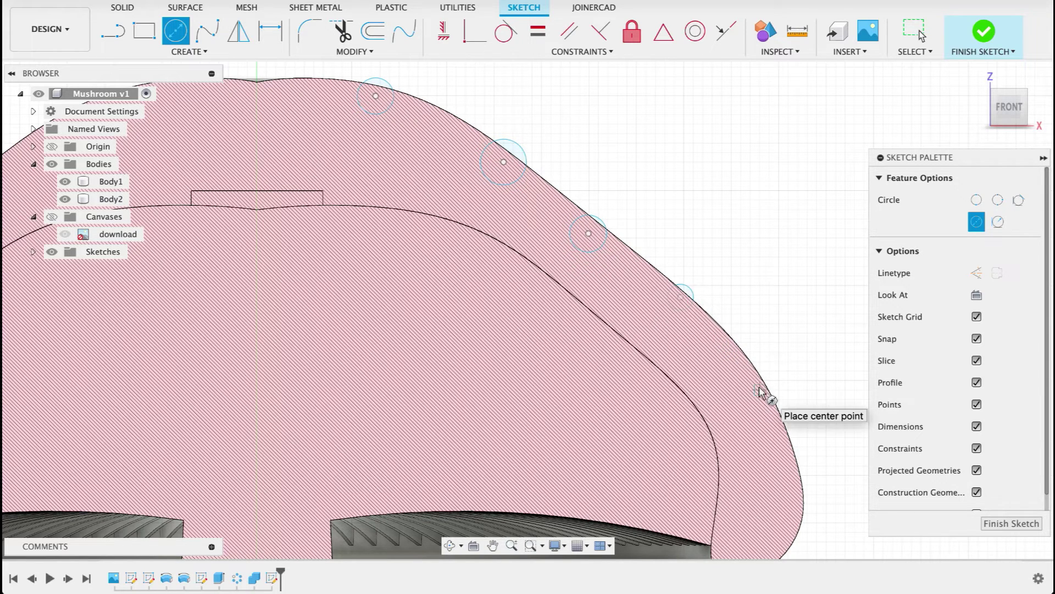
left_click(760, 390)
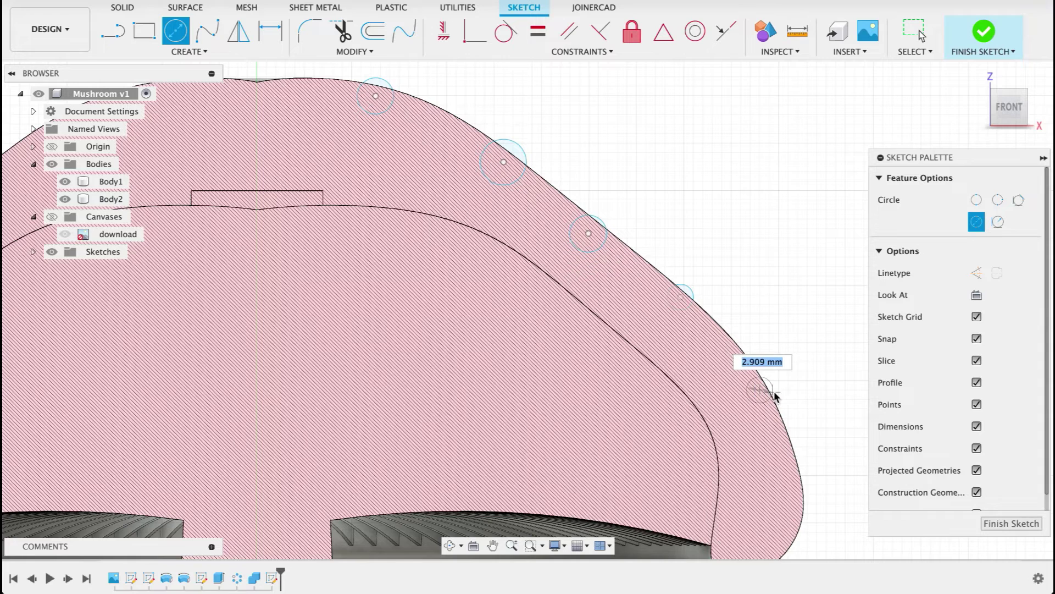
key("Return")
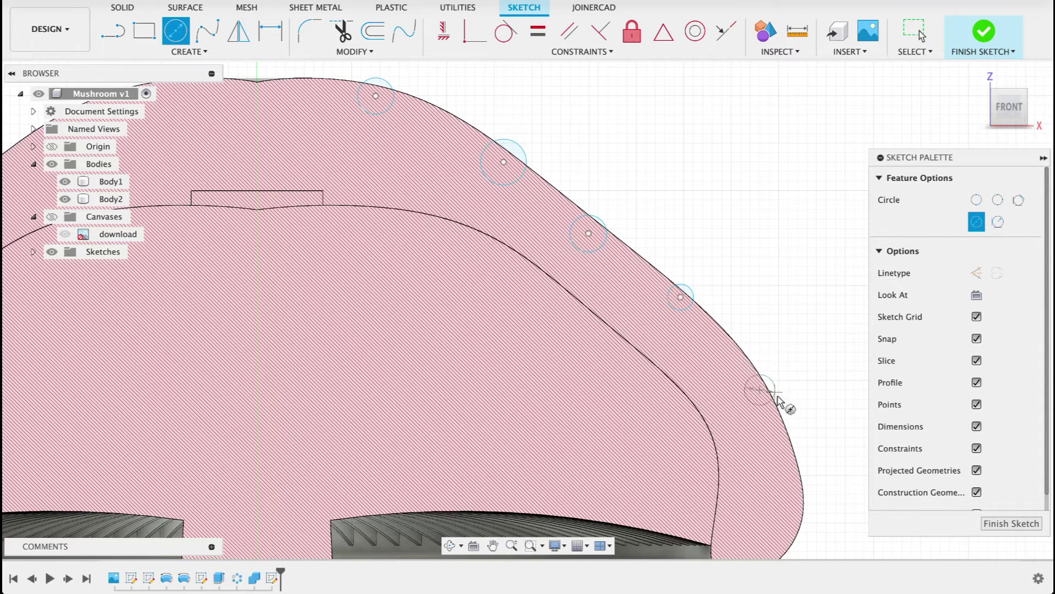
left_click(794, 472)
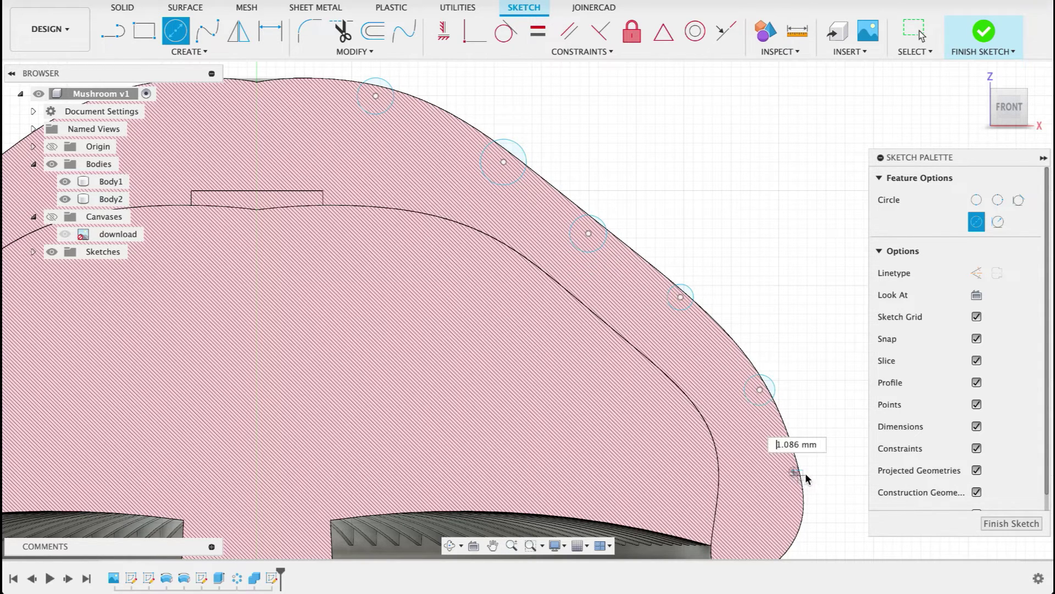
key("Return")
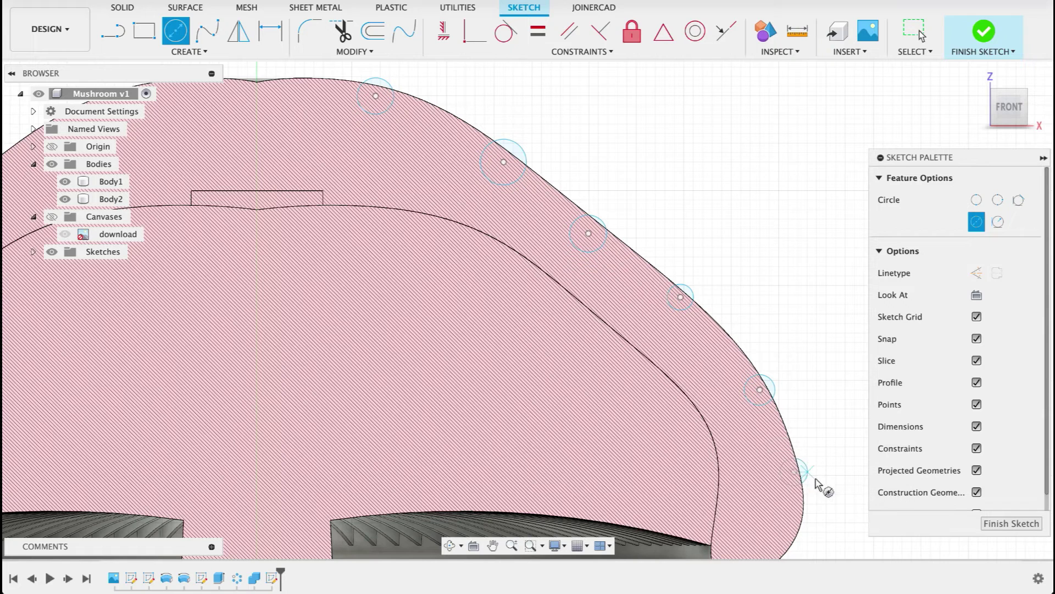
key("Escape")
- Draw a line through the centre of each of the three lowest circles, splitting each into halves across the cap's edge
key("l")
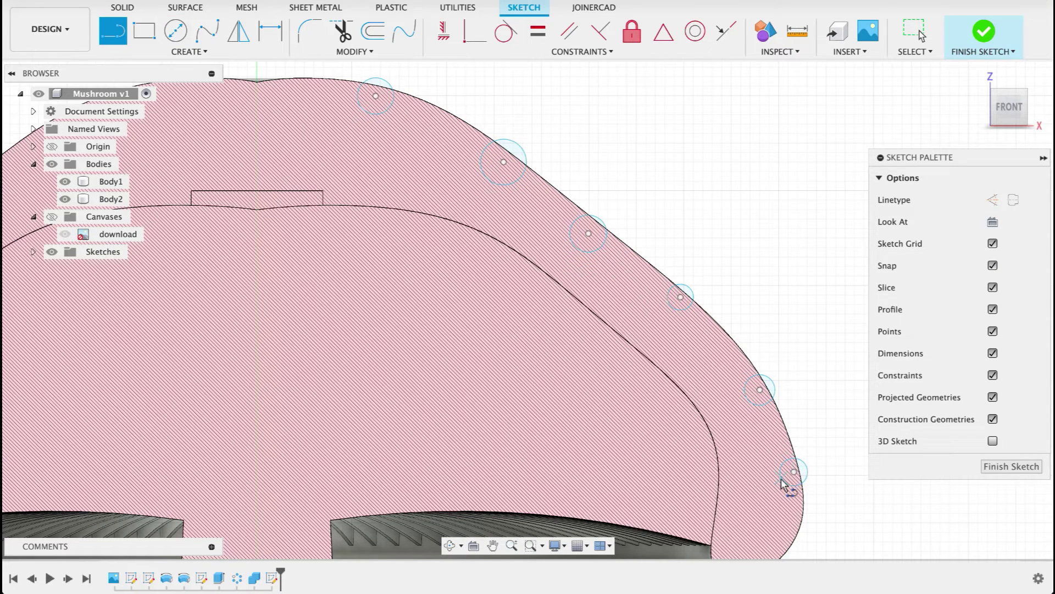
left_click(795, 473)
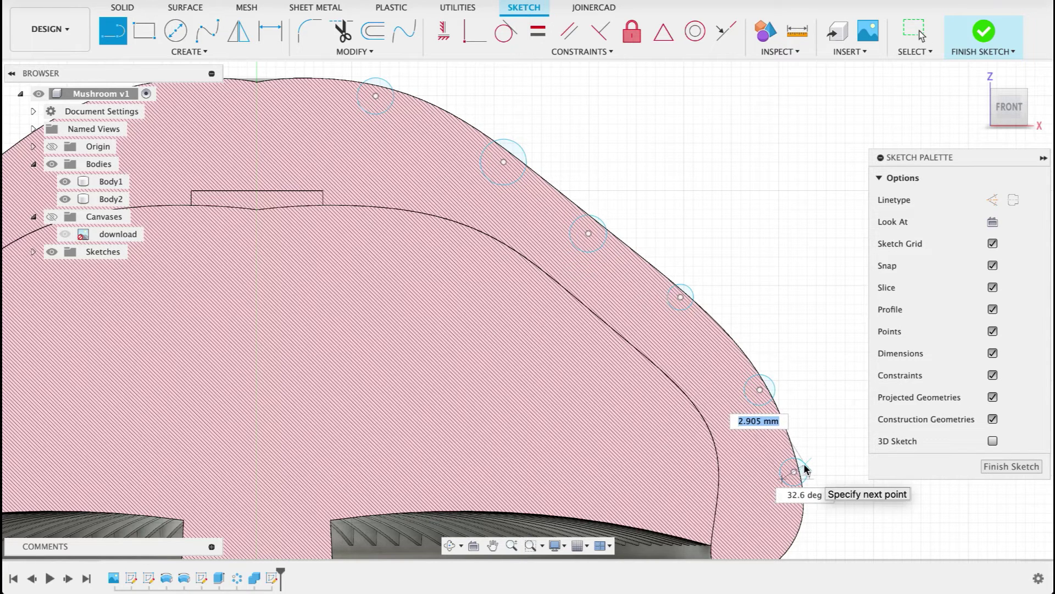
key("Escape")
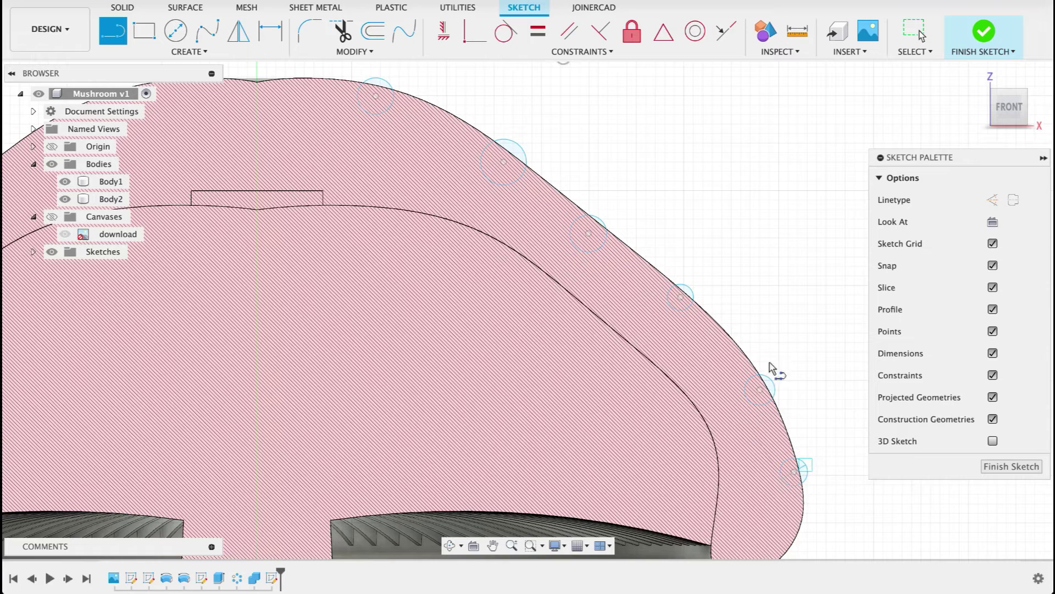
scroll(768, 367, "up", 5)
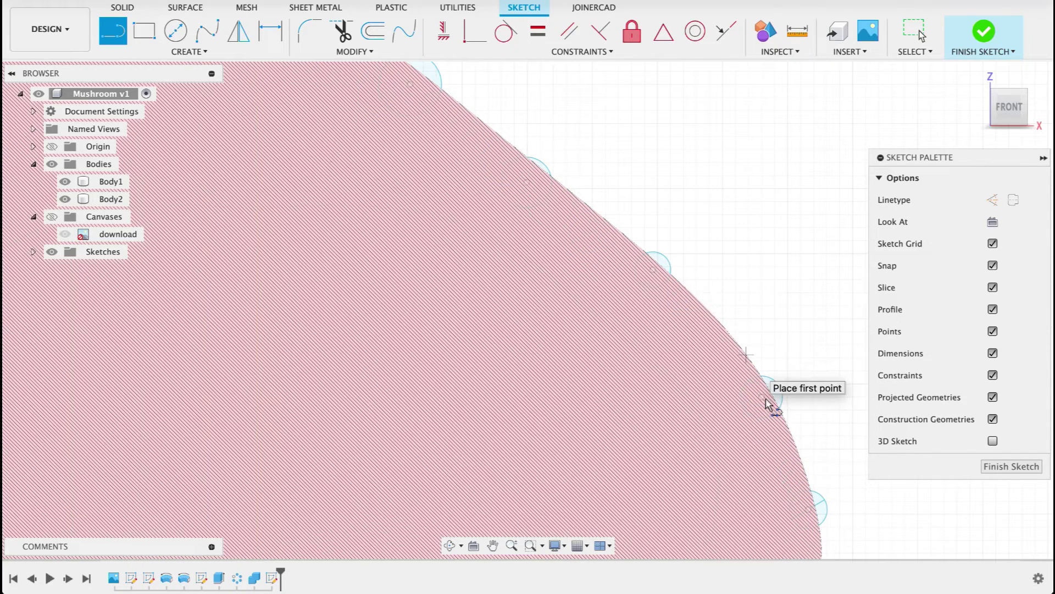
scroll(752, 408, "up", 2)
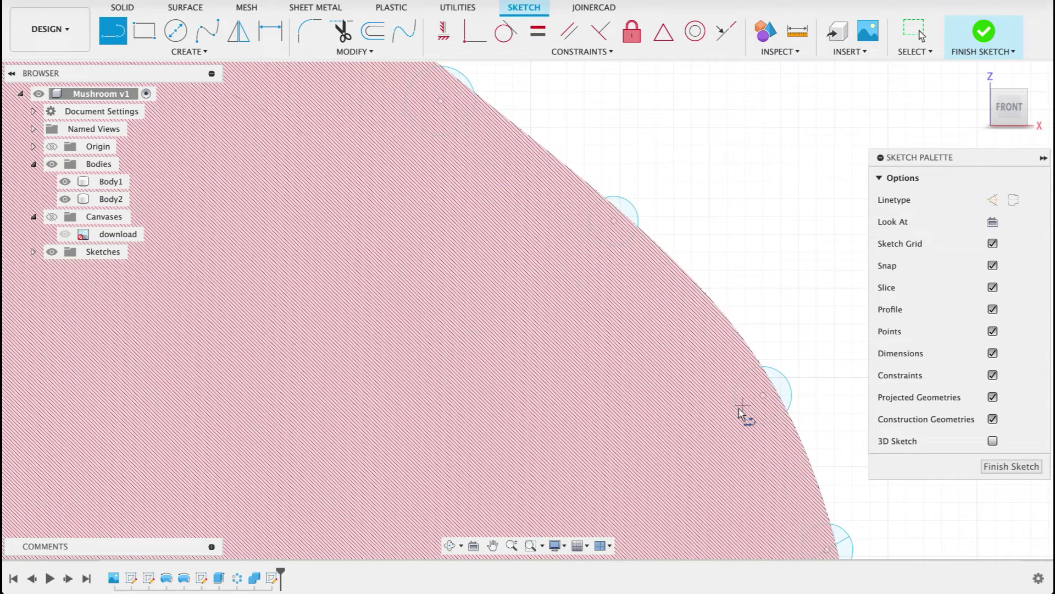
left_click(790, 388)
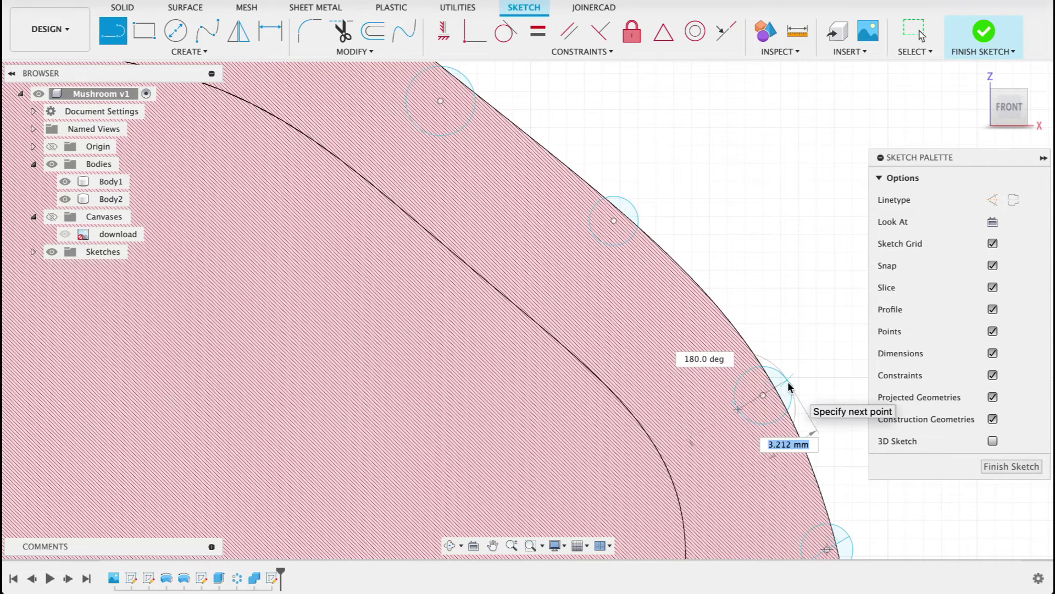
key("Escape")
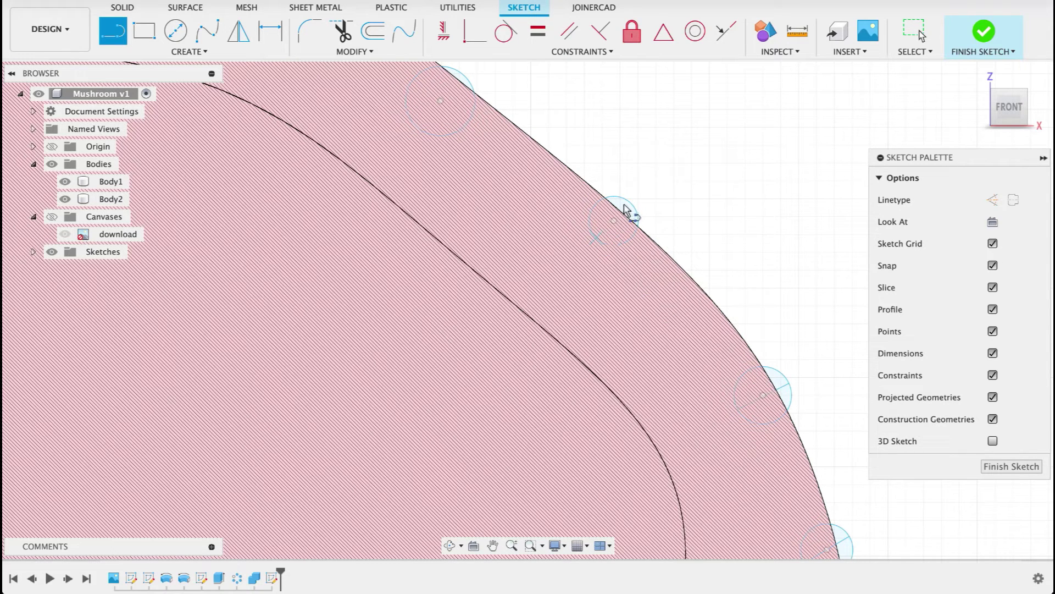
left_click(625, 207)
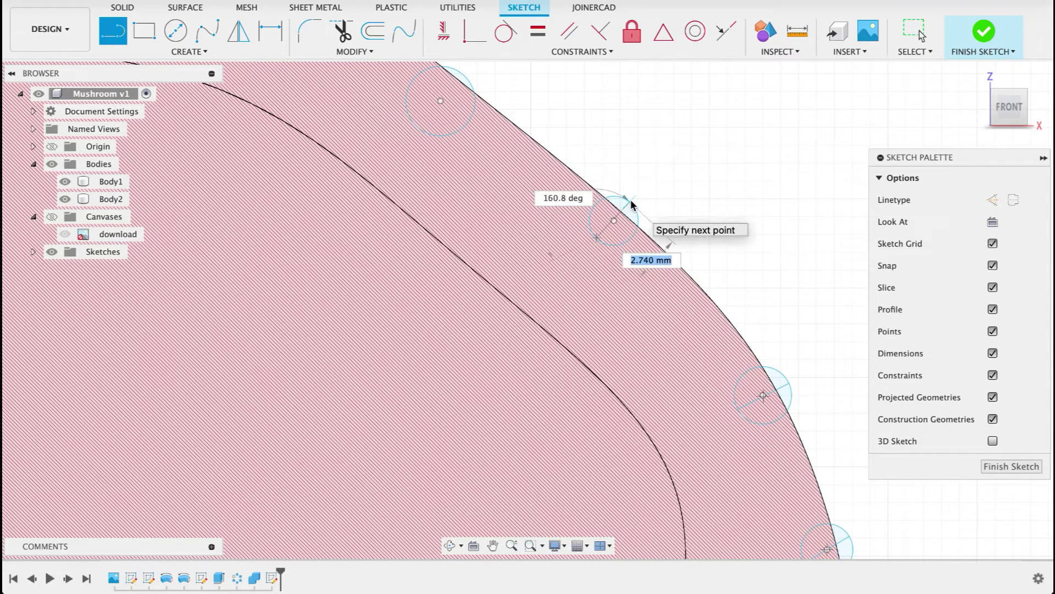
key("Escape")
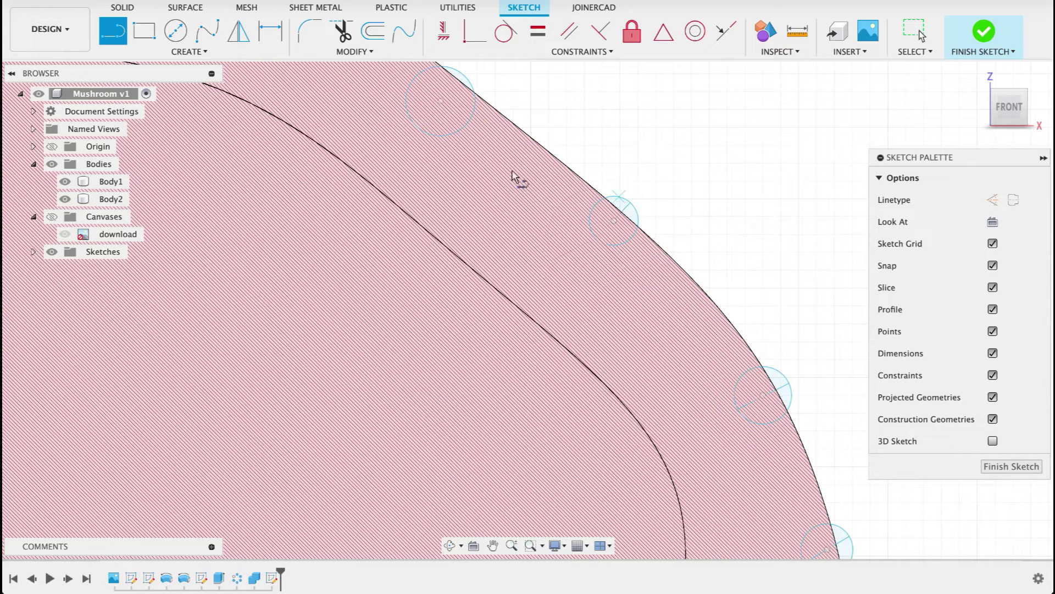
- Draw a diameter line through the centre of each of the three upper circles, angled across the cap's outer edge
scroll(592, 278, "up", 5)
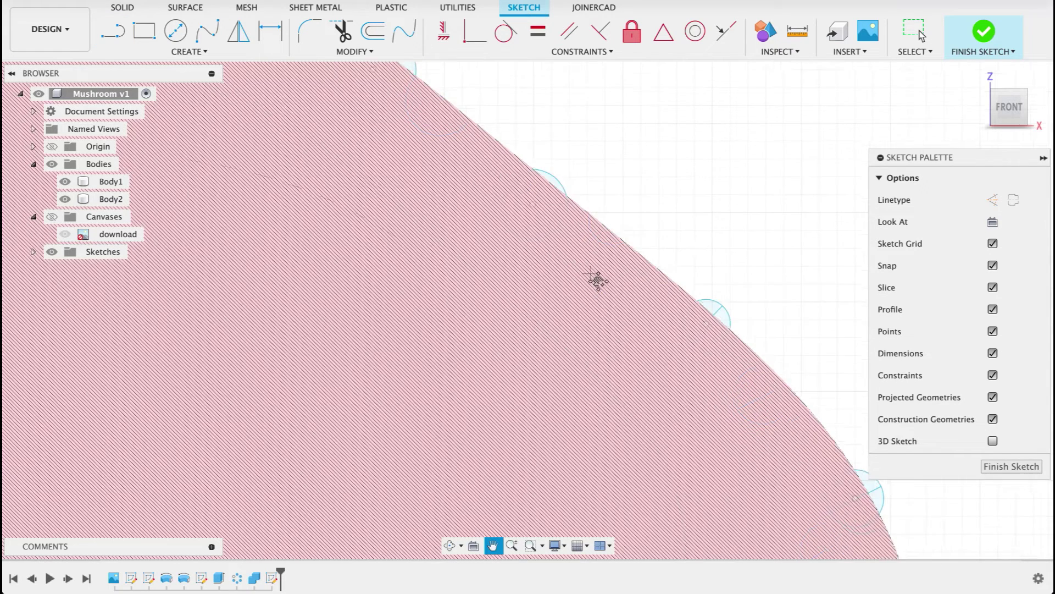
middle_click_drag(648, 322, 551, 276)
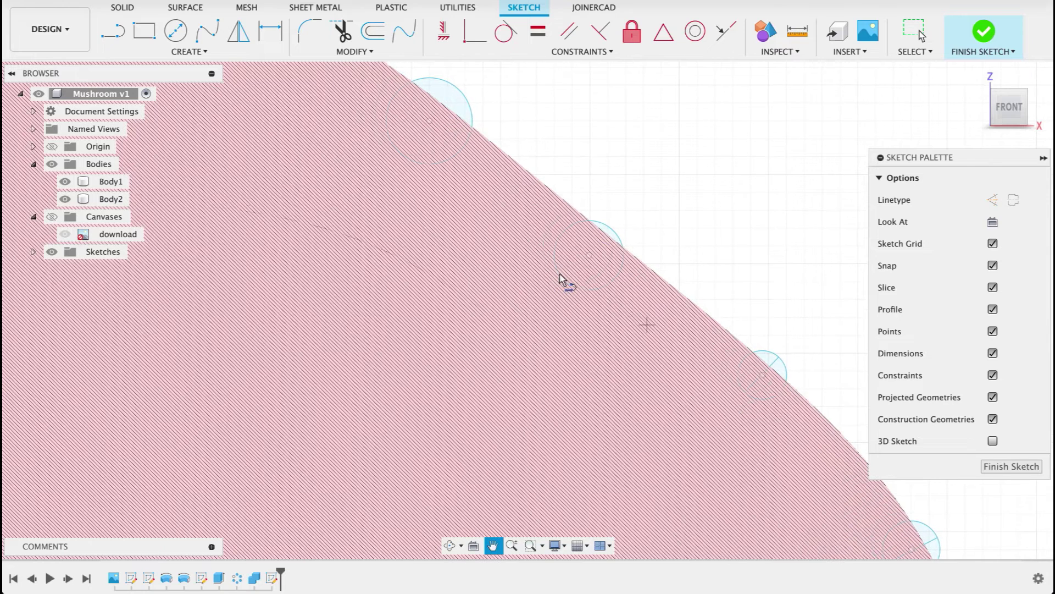
left_click(566, 282)
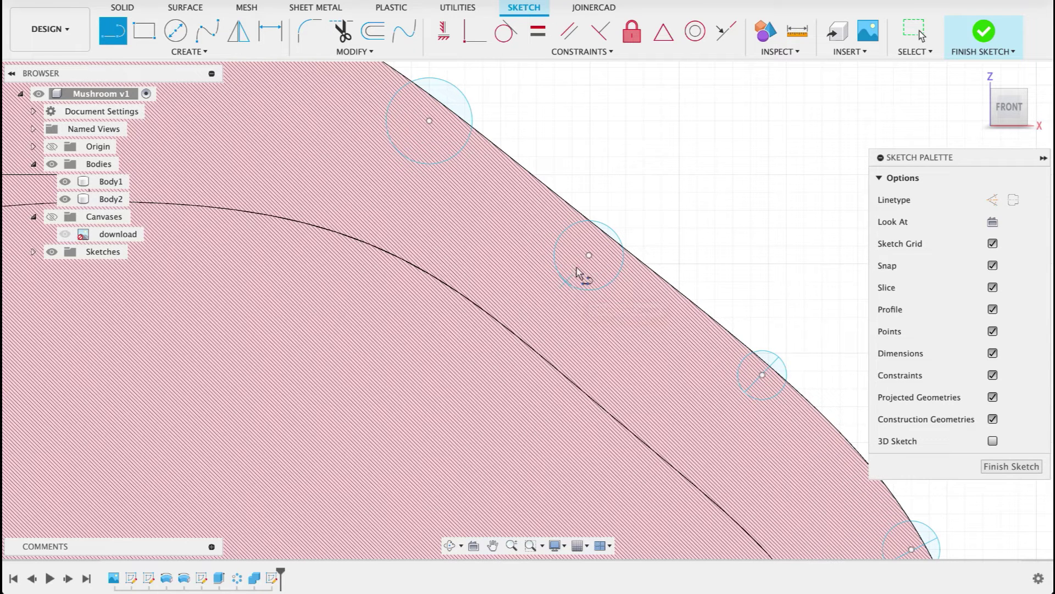
left_click(607, 225)
key("Escape")
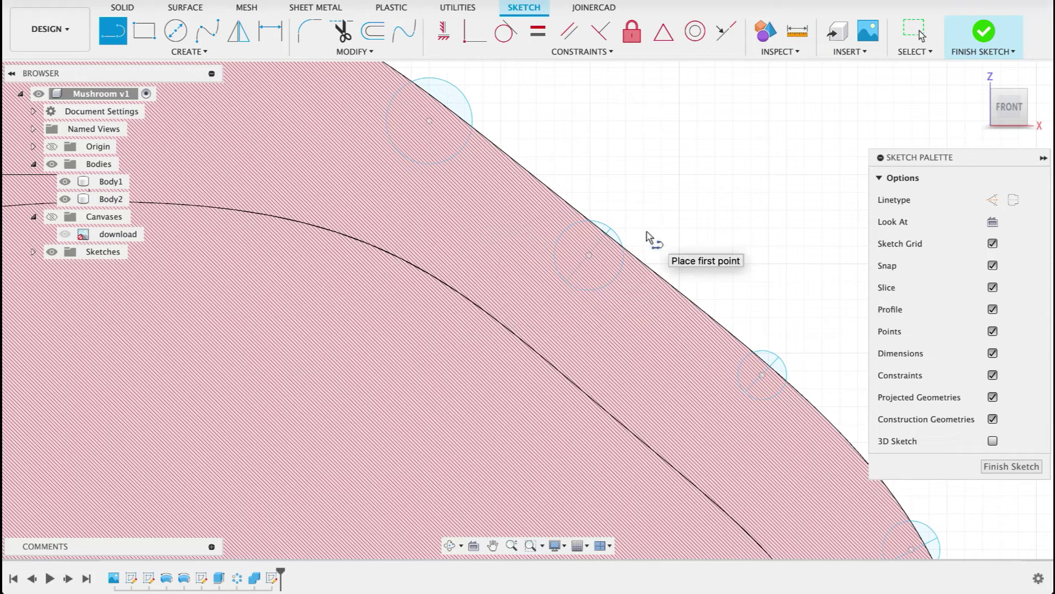
key("Escape")
scroll(561, 299, "up", 5)
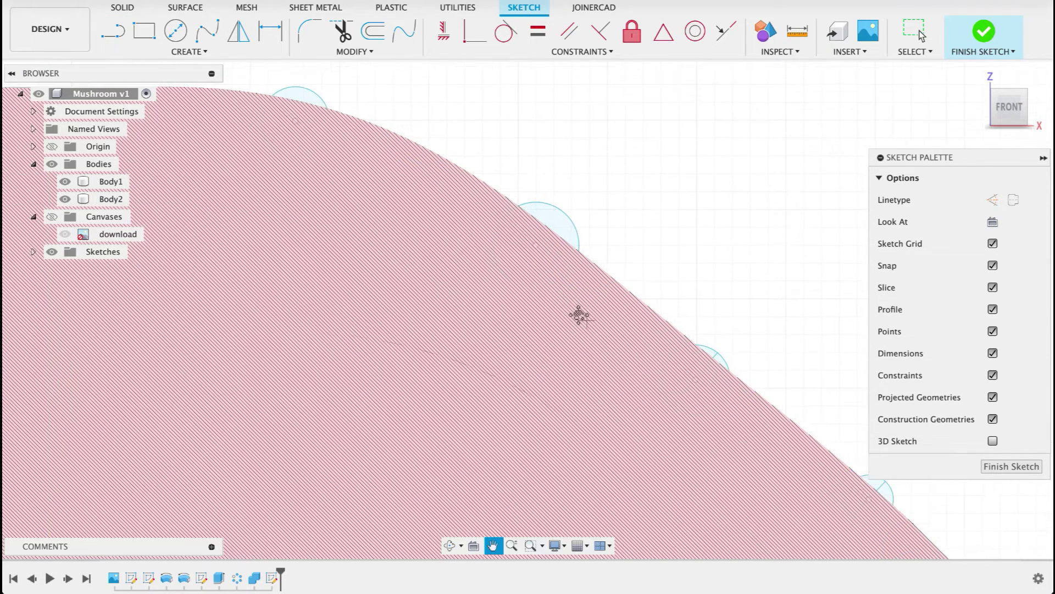
key("l")
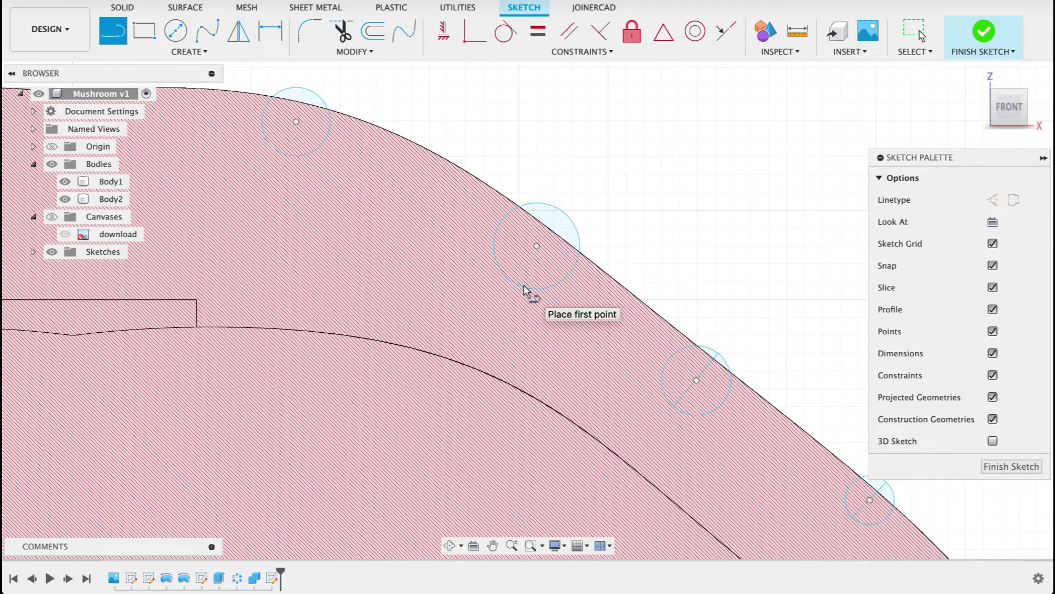
left_click(522, 287)
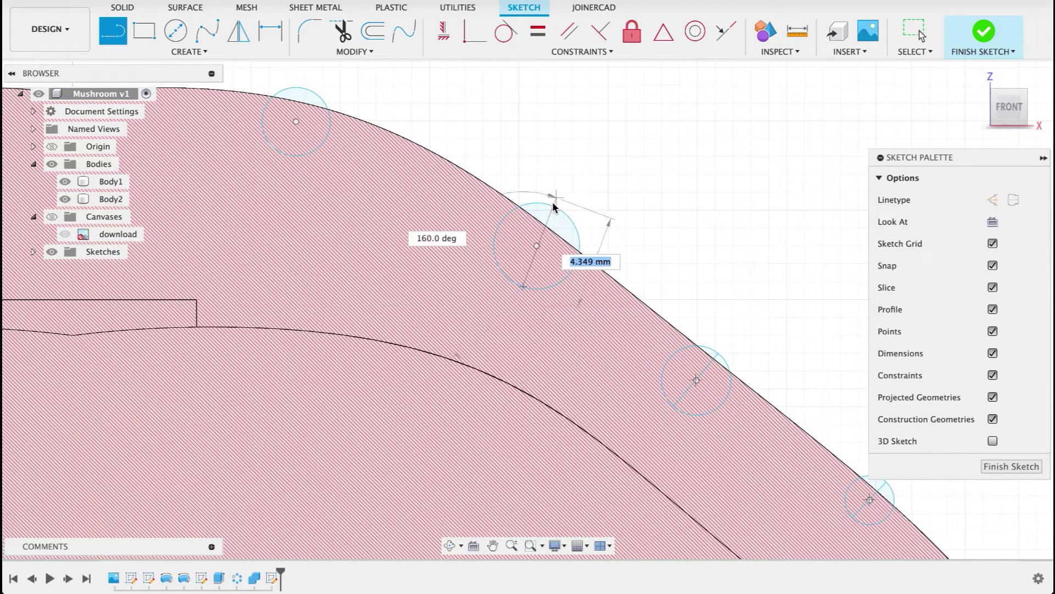
double_click(553, 207)
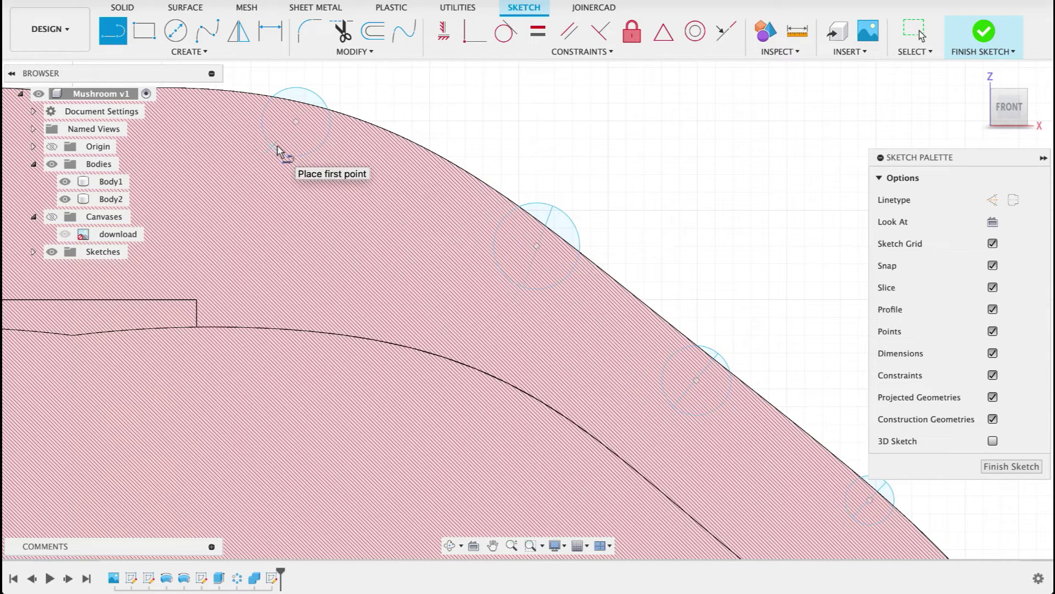
double_click(317, 97)
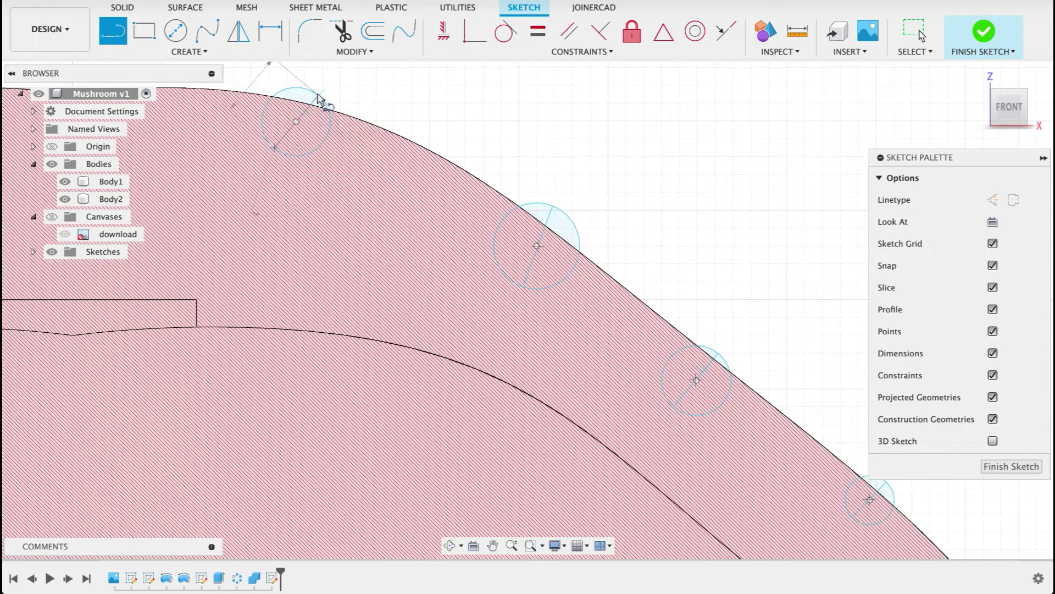
- Finish the sketch and revolve one half of the topmost circle around its diameter line as a new body
left_click(1001, 466)
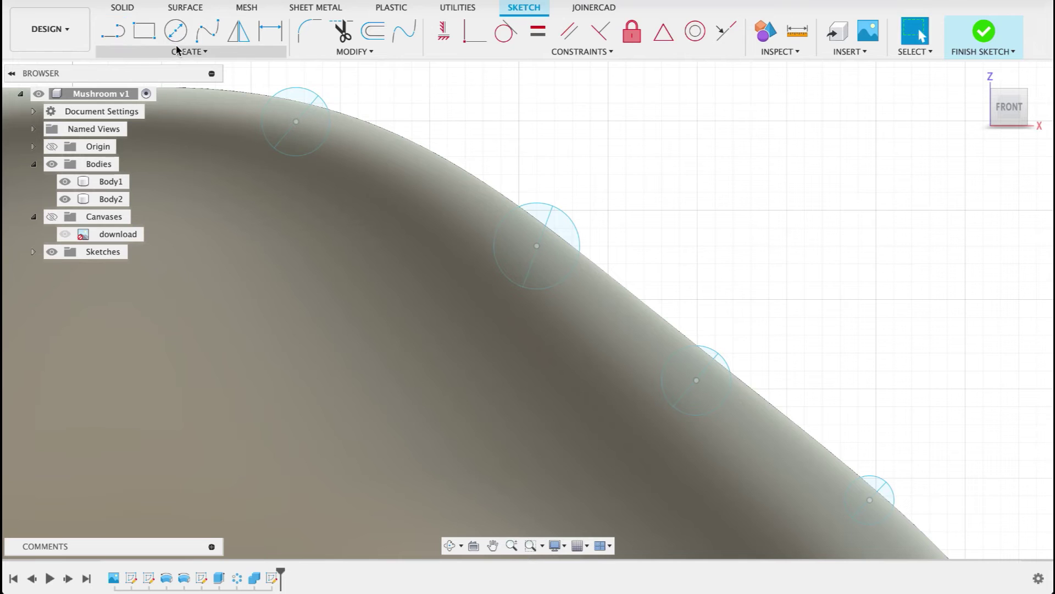
left_click(285, 101)
left_click(967, 199)
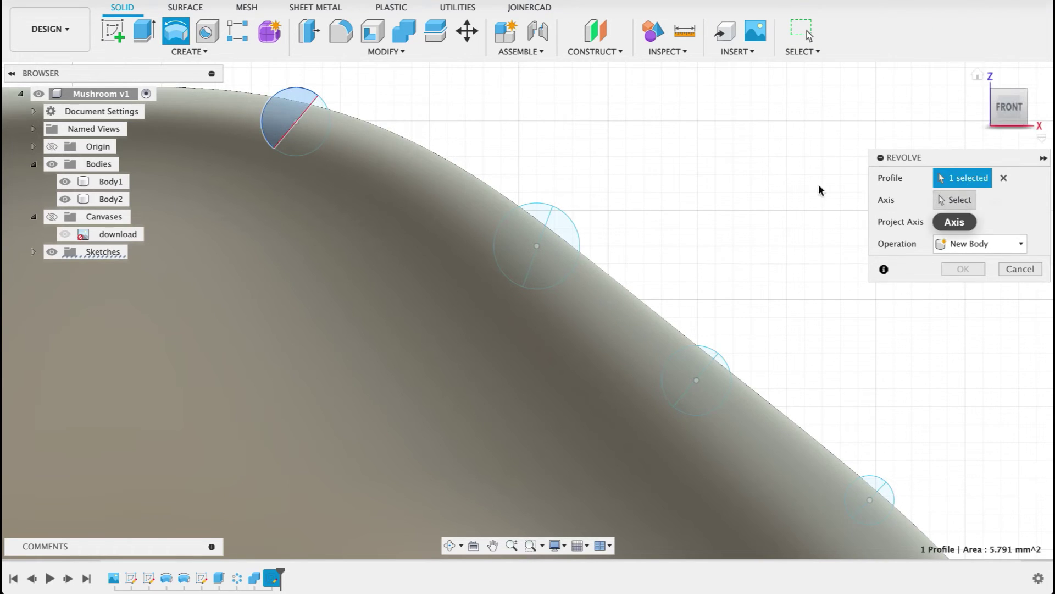
left_click(295, 120)
left_click(982, 310)
left_click(969, 374)
key("Return")
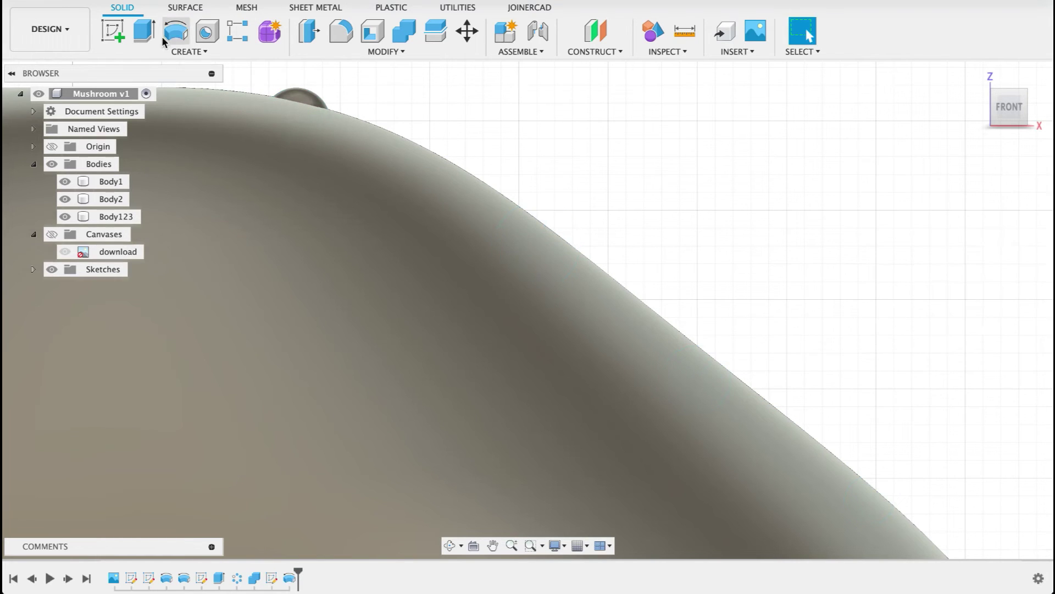
- Revolve one half of the second circle from the top 360° around its diameter line as a new body
left_click(175, 32)
left_click(33, 269)
left_click(570, 236)
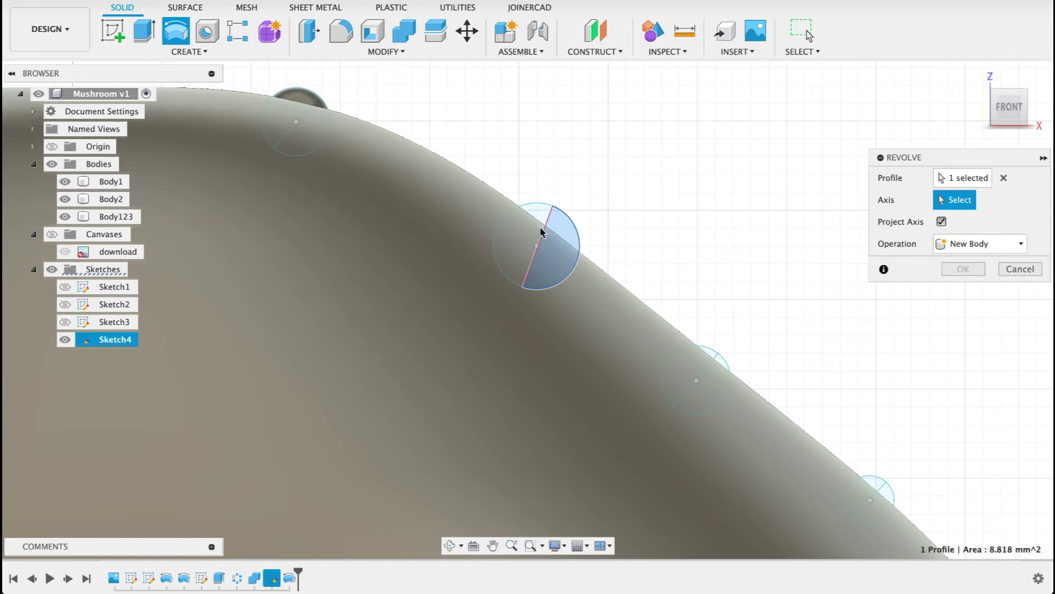
left_click(538, 246)
left_click(981, 310)
left_click(968, 374)
left_click(964, 335)
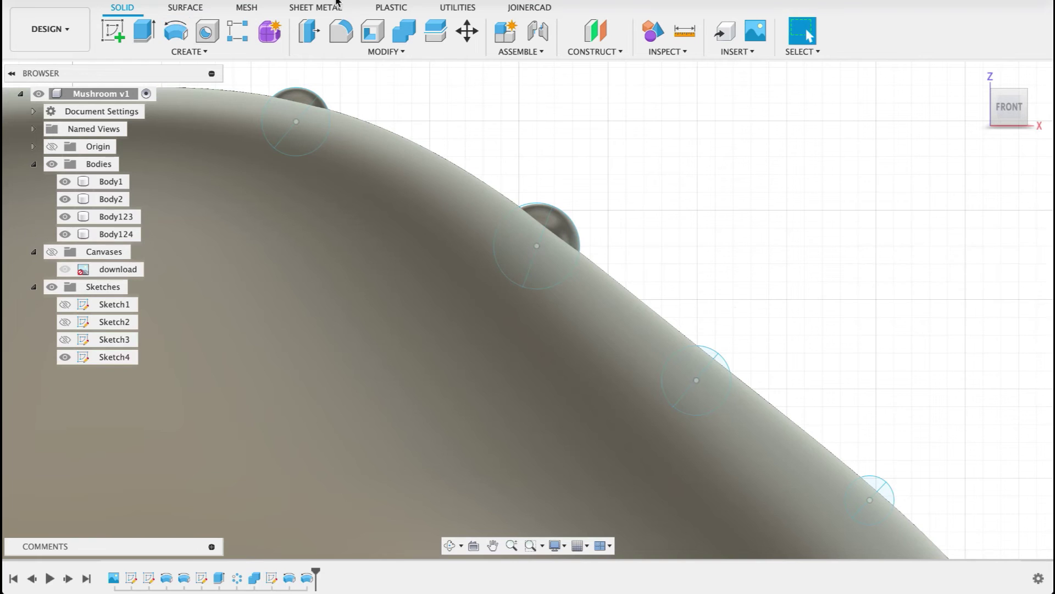
- Revolve the lower half of the third circle down the cap around its diameter line as a new body
key("Return")
left_click(705, 395)
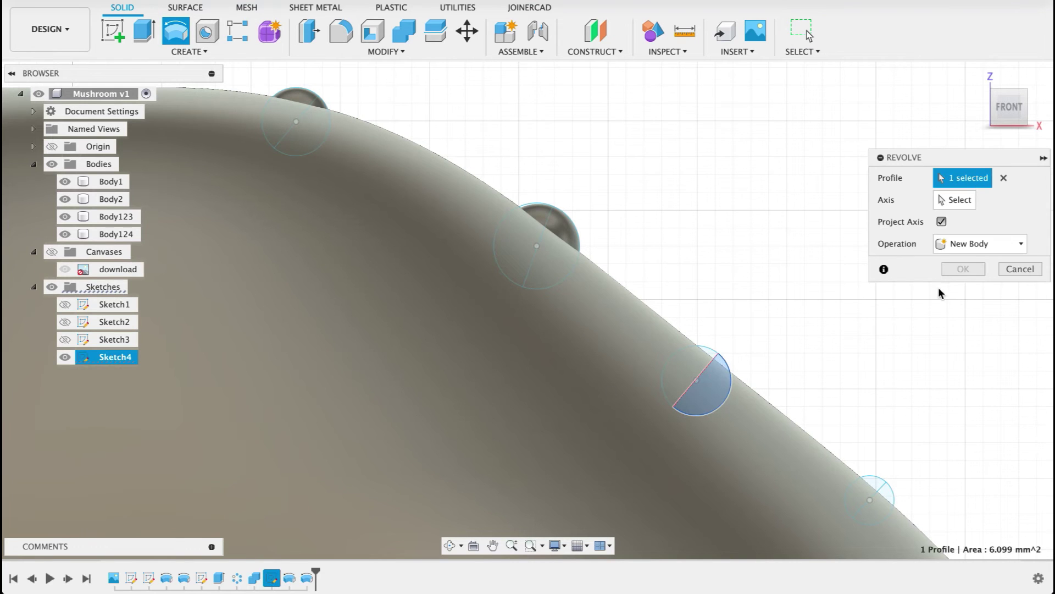
left_click(687, 395)
left_click(982, 309)
left_click(969, 373)
left_click(962, 333)
- Revolve the lower half of the fourth circle down the cap 360° around its diameter line as a new body
scroll(645, 165, "down", 2)
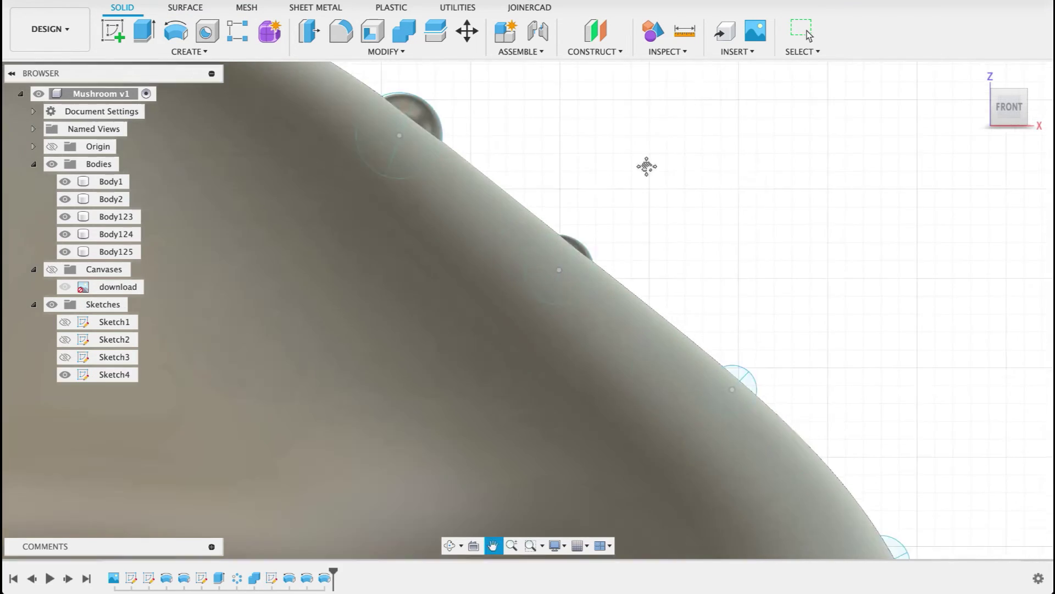
left_click(177, 32)
left_click(594, 195)
left_click(576, 212)
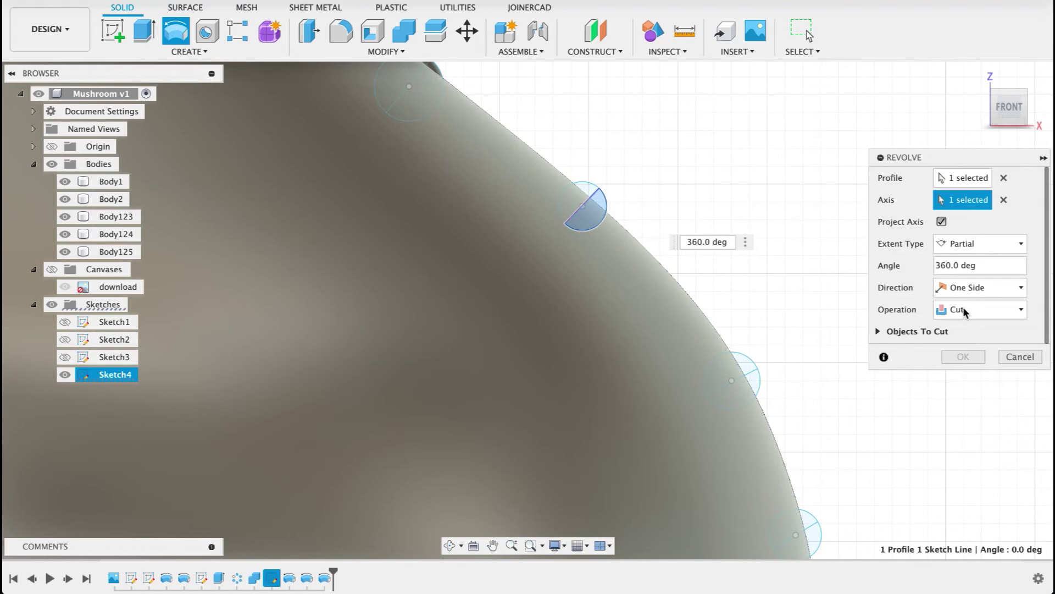
left_click(982, 309)
left_click(971, 375)
left_click(962, 333)
- Revolve the lower half of the fifth circle, just above the lowest one, 360° around its diameter as a new body
left_click(177, 32)
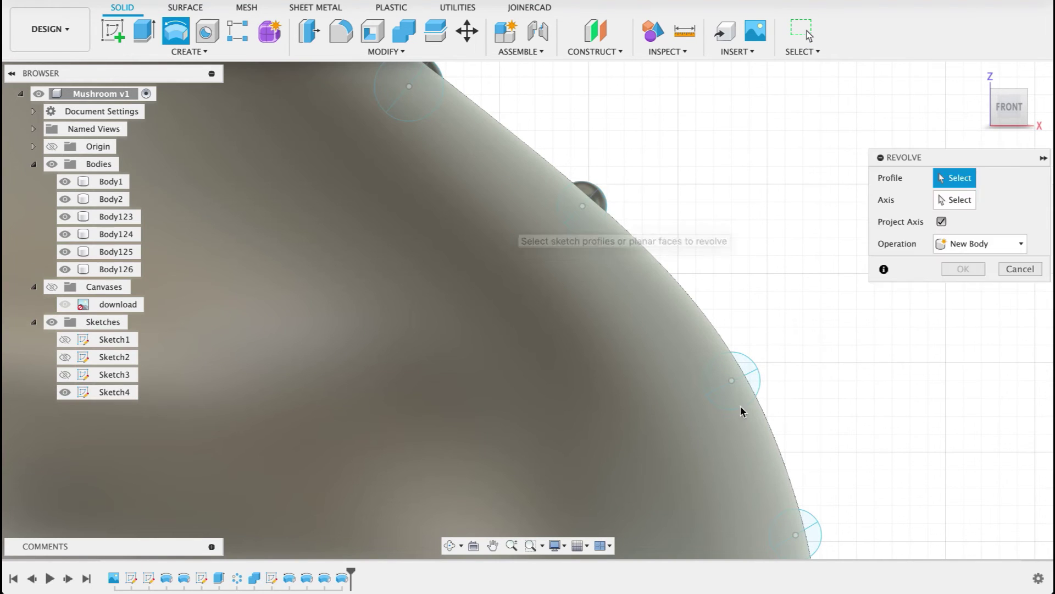
left_click(737, 393)
left_click(718, 389)
left_click(981, 309)
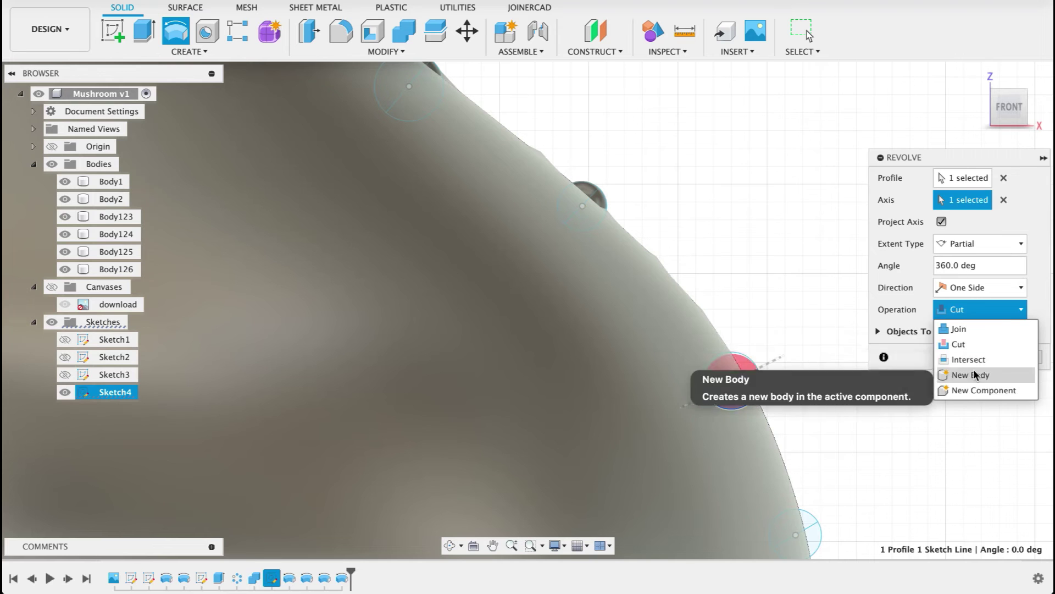
left_click(971, 375)
left_click(963, 335)
- Revolve the lower half of the last circle near the cap's rim around its diameter line as a new body
left_click(177, 32)
left_click(674, 323)
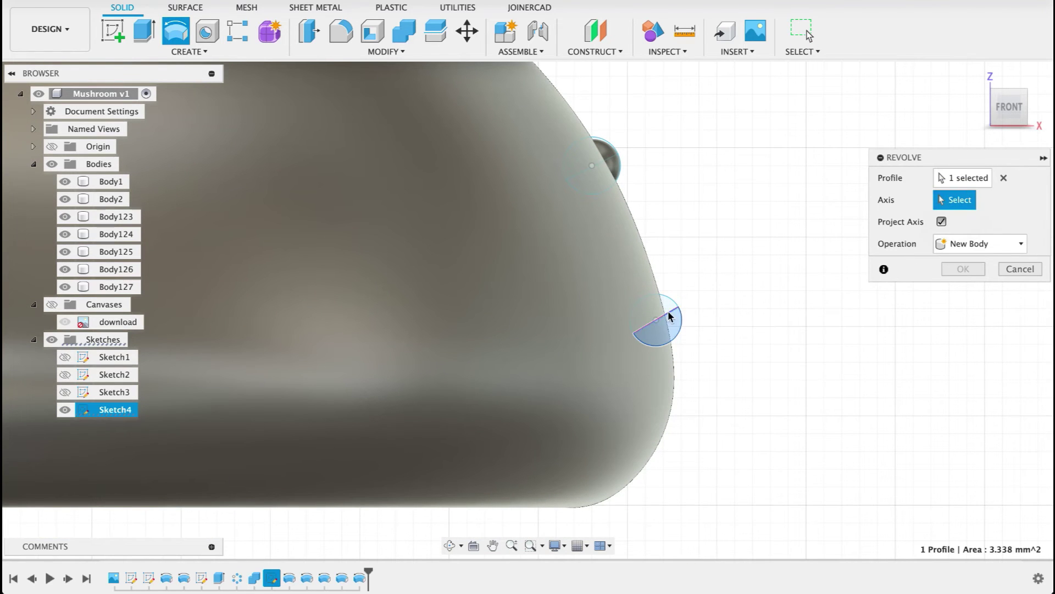
left_click(671, 317)
left_click(967, 310)
left_click(970, 375)
left_click(963, 335)
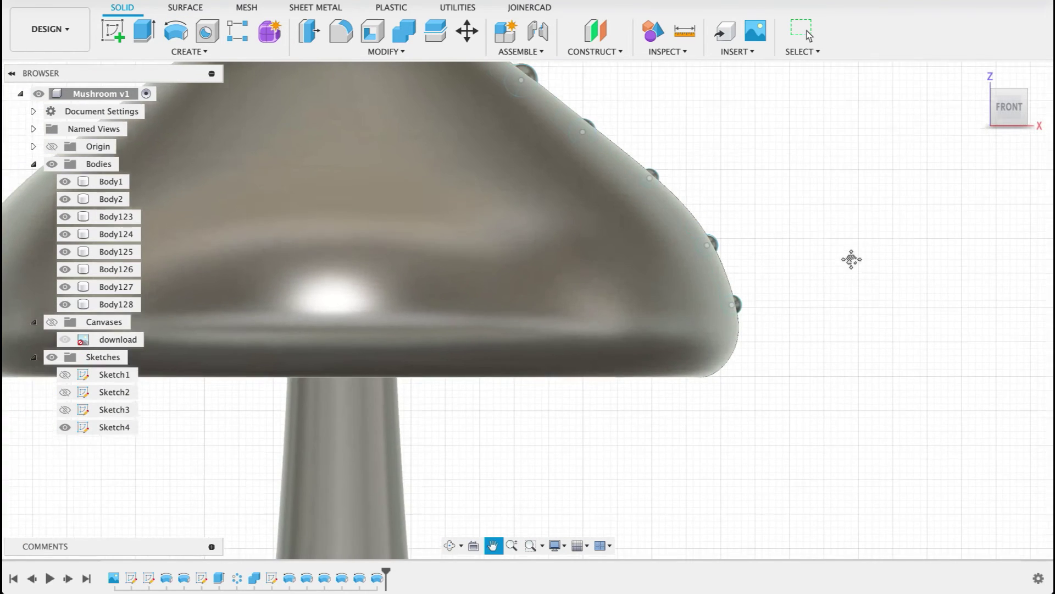
- Hide the sketches and apply the Paint - Enamel Glossy (White) appearance to the topmost spot on the cap
middle_click_drag(836, 245, 734, 172, "shift")
left_click(753, 213)
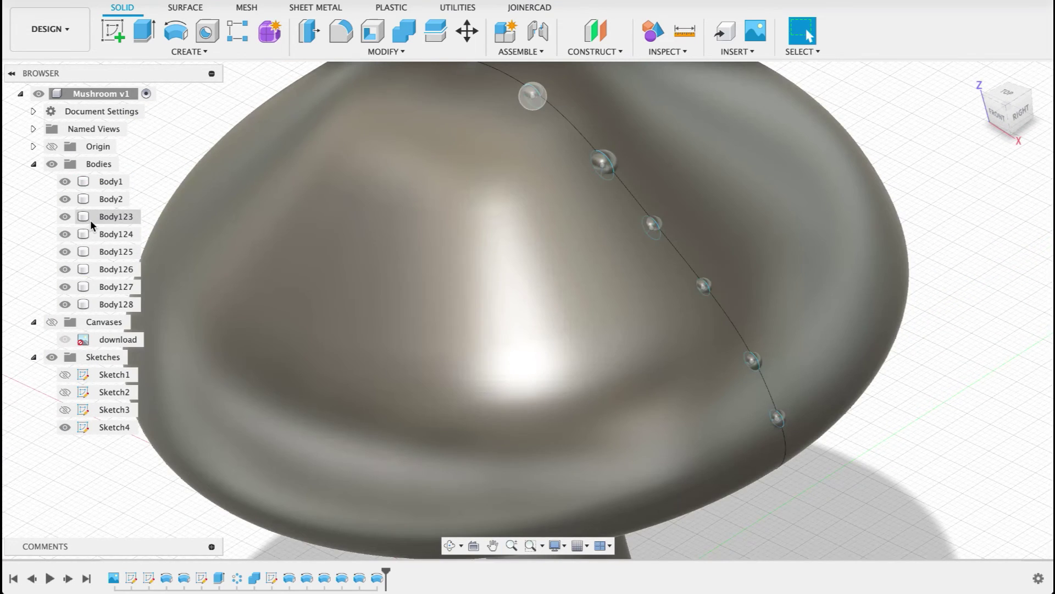
right_click(90, 219)
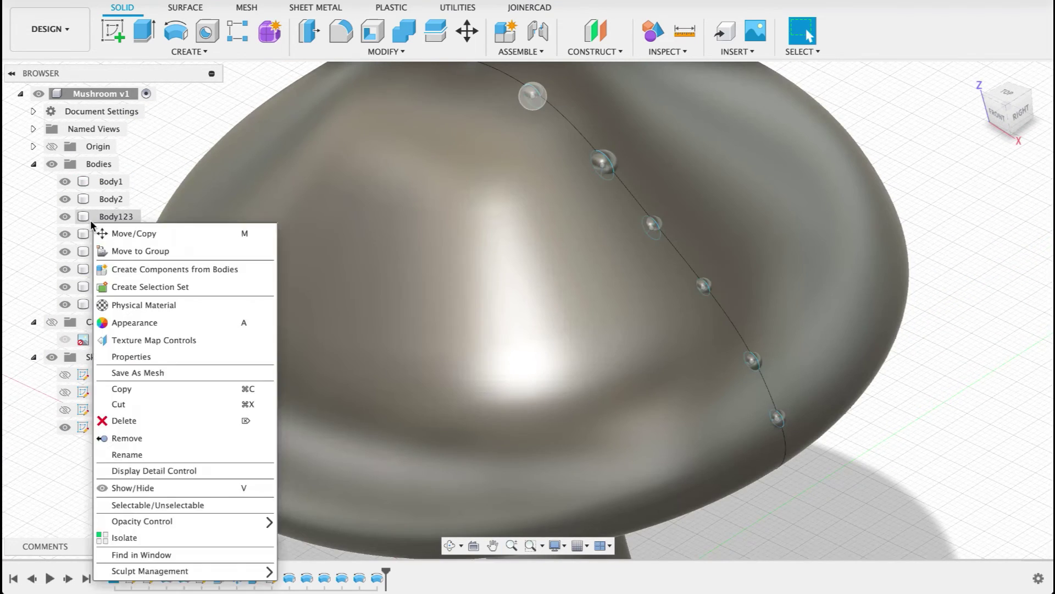
left_click(138, 329)
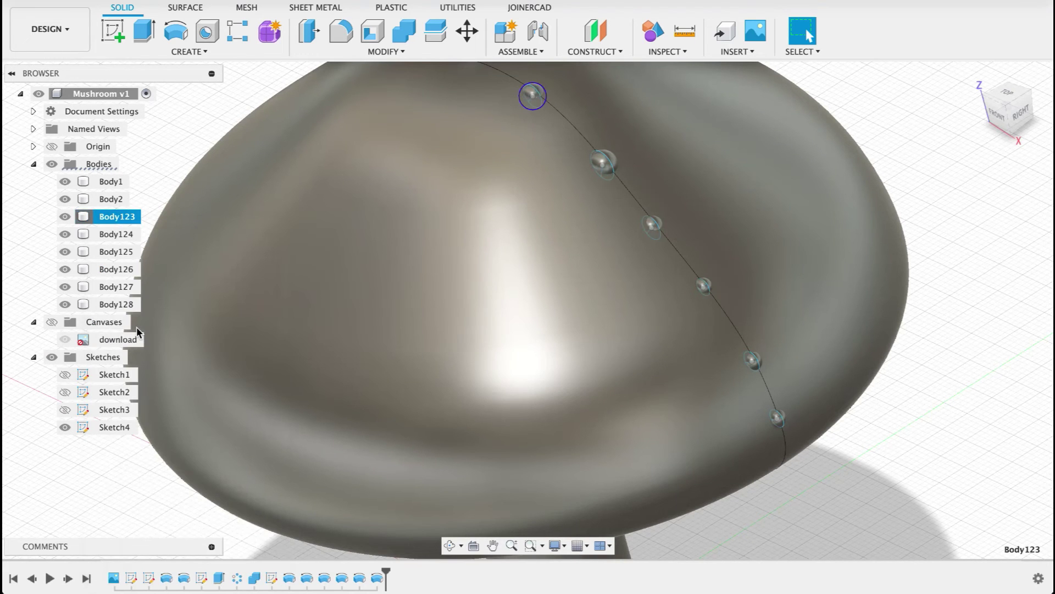
left_click(378, 300)
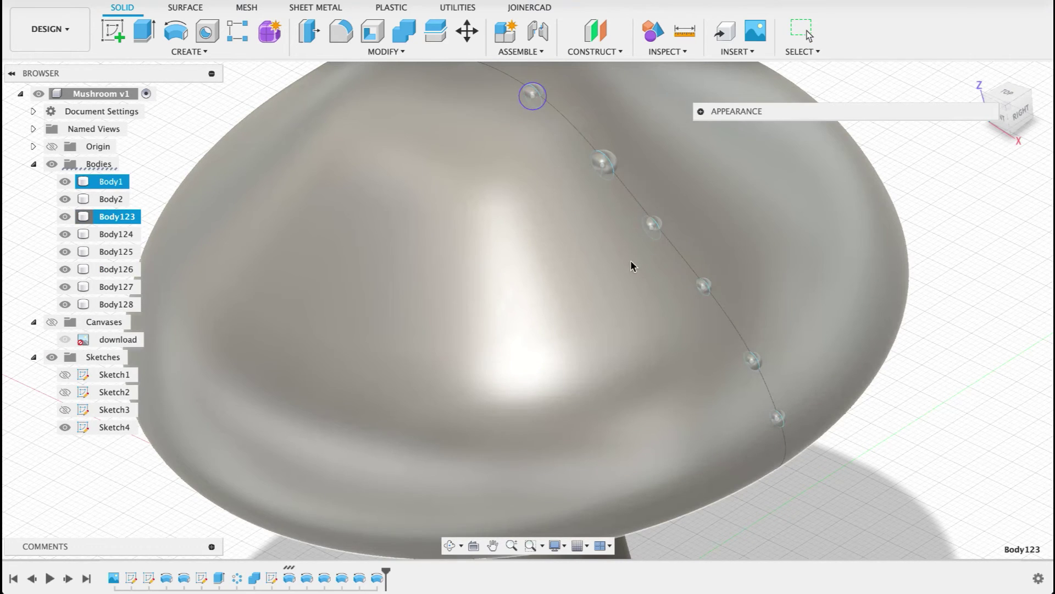
left_click(51, 357)
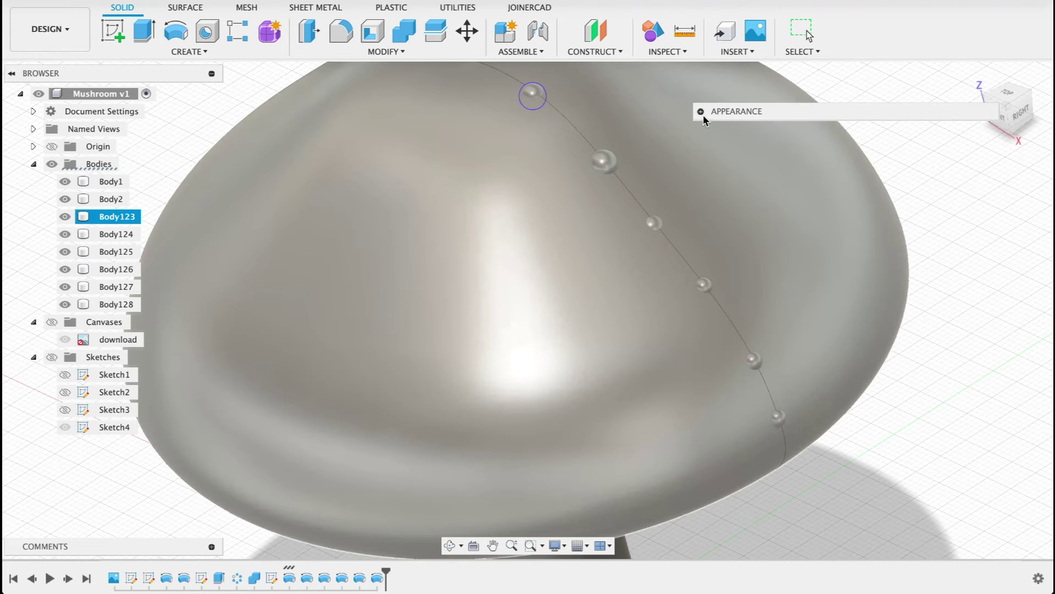
left_click(701, 112)
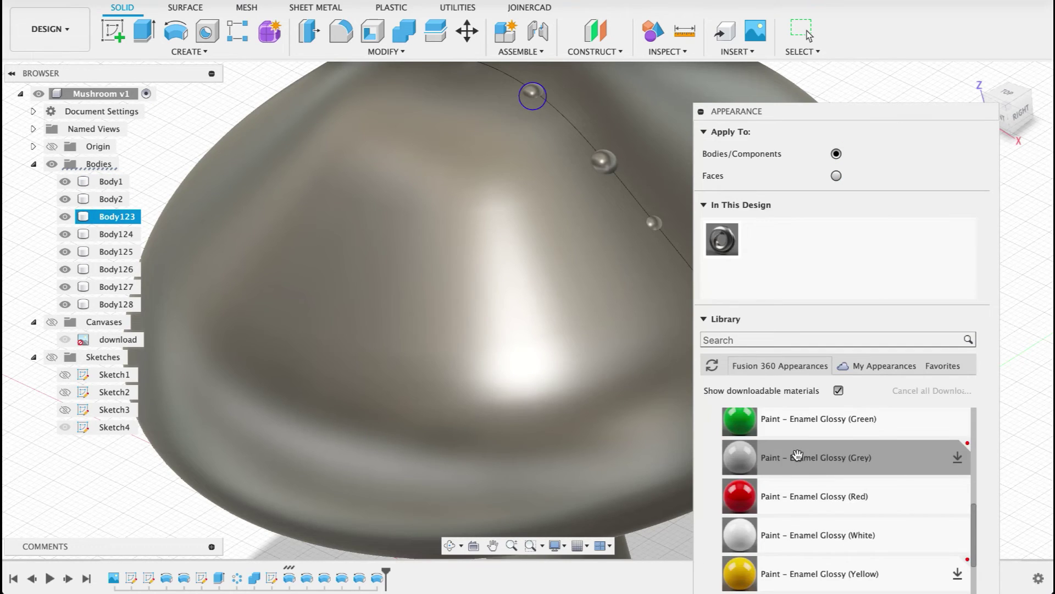
mouse_move(799, 531)
left_mouse_down()
mouse_move(708, 337)
mouse_move(533, 98)
left_mouse_up()
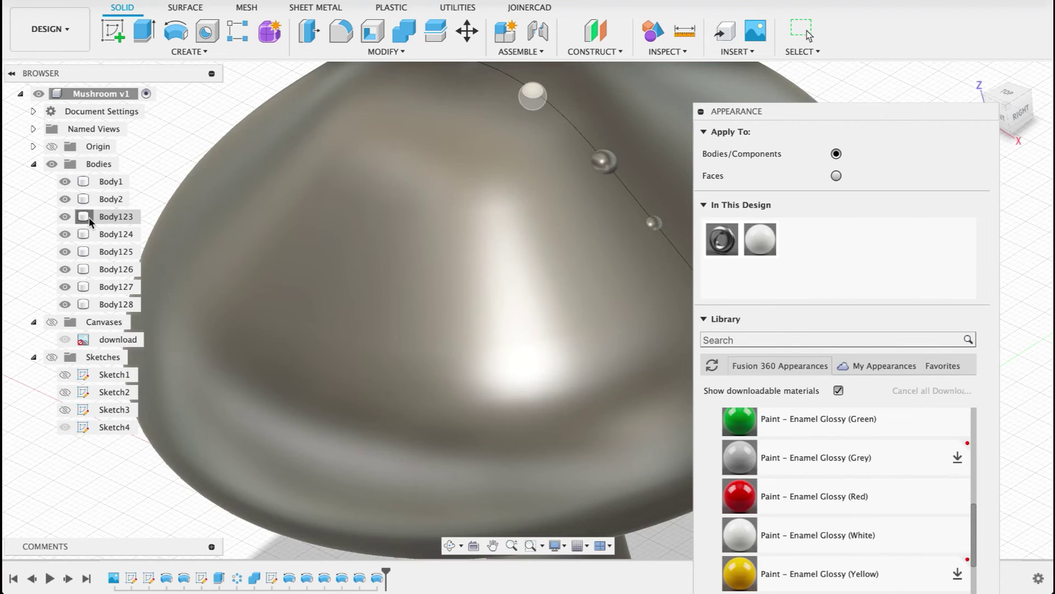
- Select all six spot bodies, Body123 to Body128, and apply Paint - Enamel Glossy (White) to them
left_click(90, 220)
left_click(110, 304, "shift")
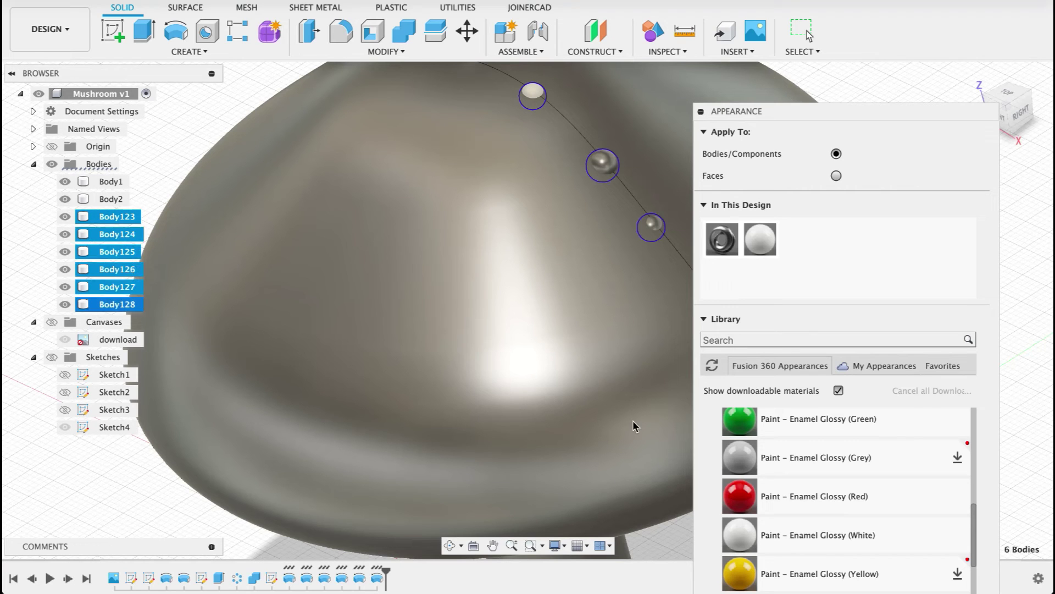
left_click_drag(767, 457, 185, 293)
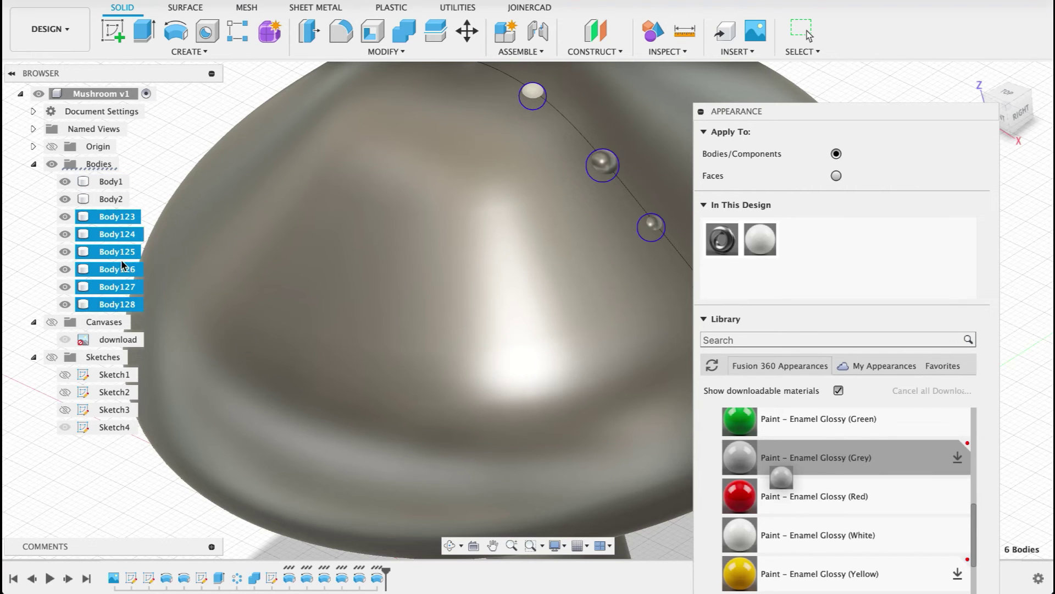
left_click_drag(122, 265, 118, 264)
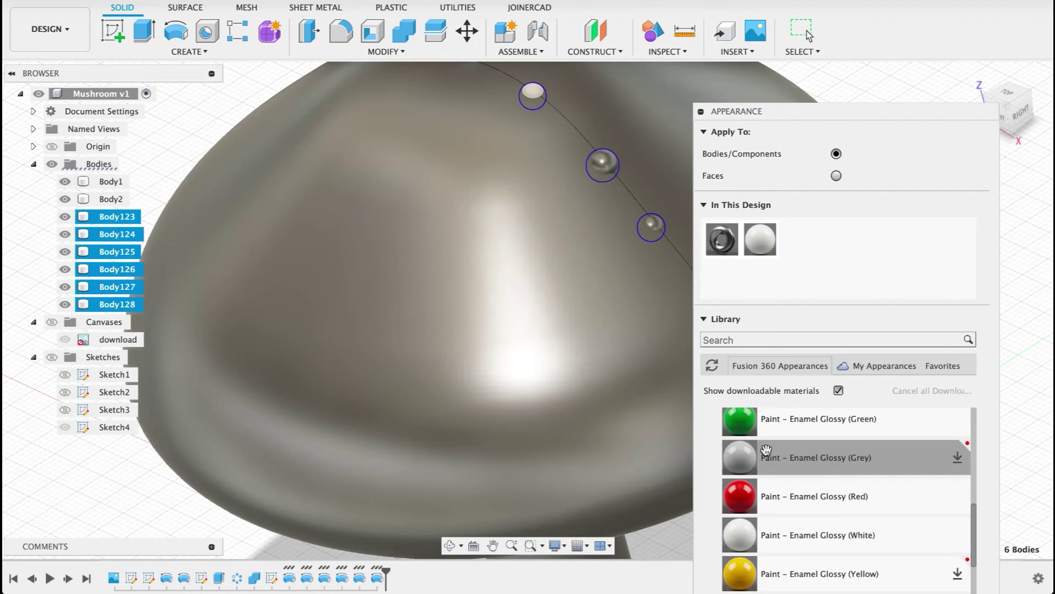
left_click_drag(778, 543, 89, 280)
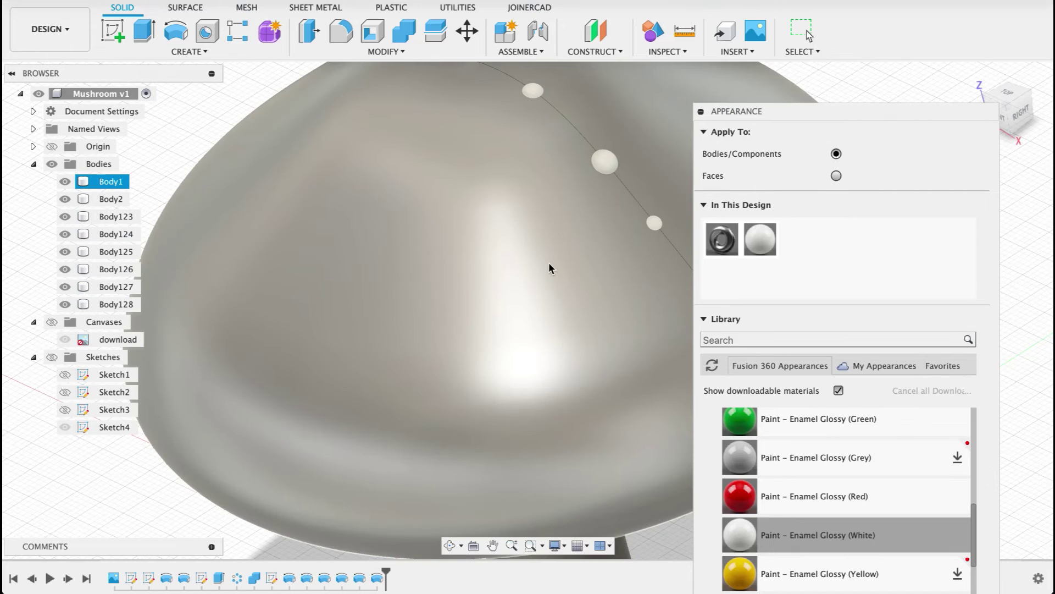
- Apply the Paint - Enamel Glossy (Red) appearance to the mushroom cap
scroll(400, 195, "down", 5)
scroll(578, 450, "up", 2)
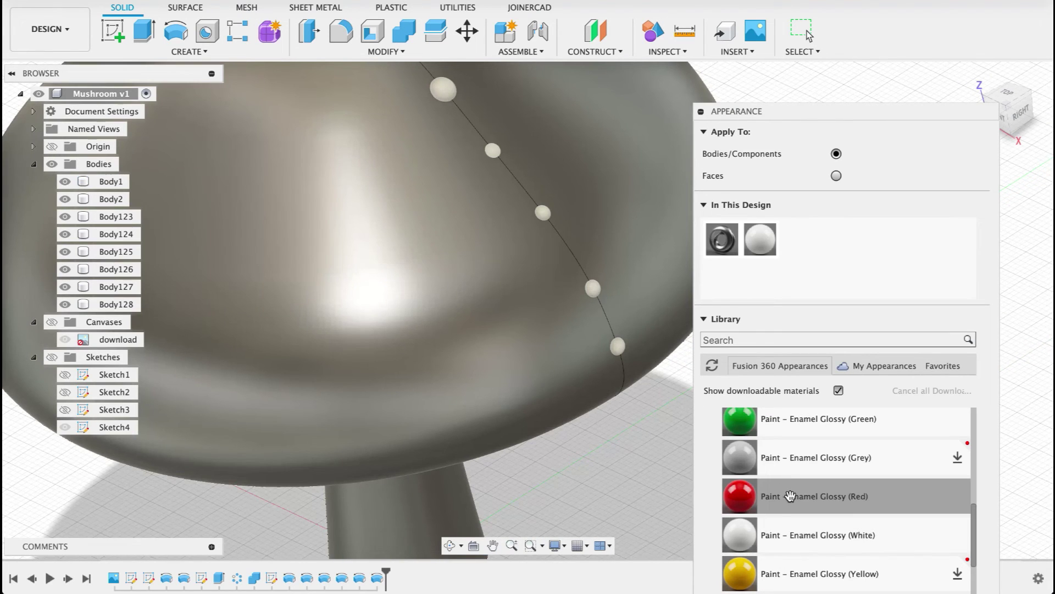
left_click_drag(744, 464, 542, 308)
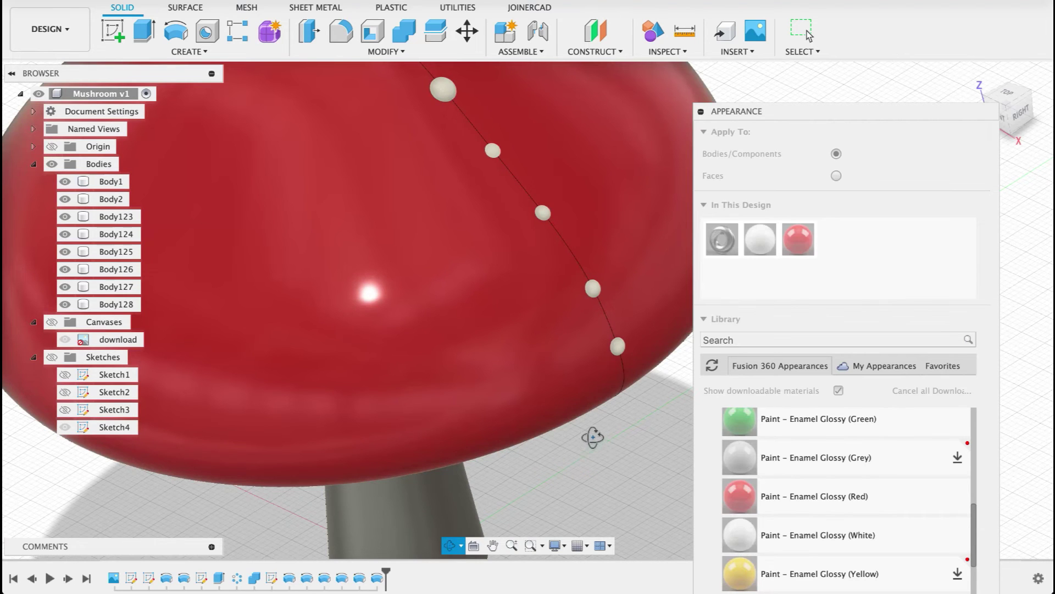
- Apply the Paint - Enamel Glossy (Grey) appearance to the stem and finish assigning appearances
middle_click_drag(591, 435, 605, 297, "shift")
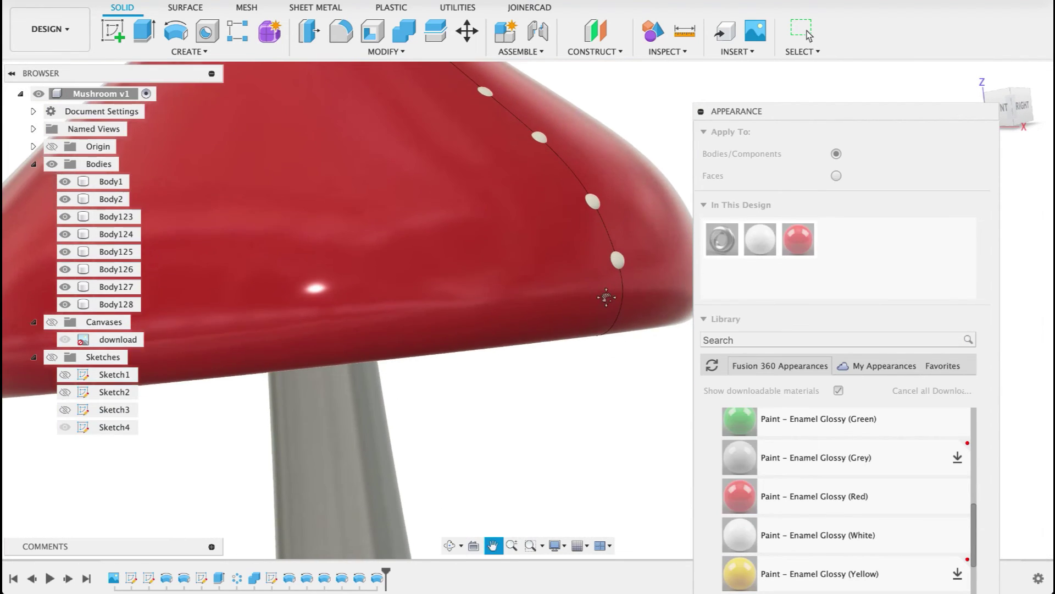
left_click_drag(541, 448, 392, 434)
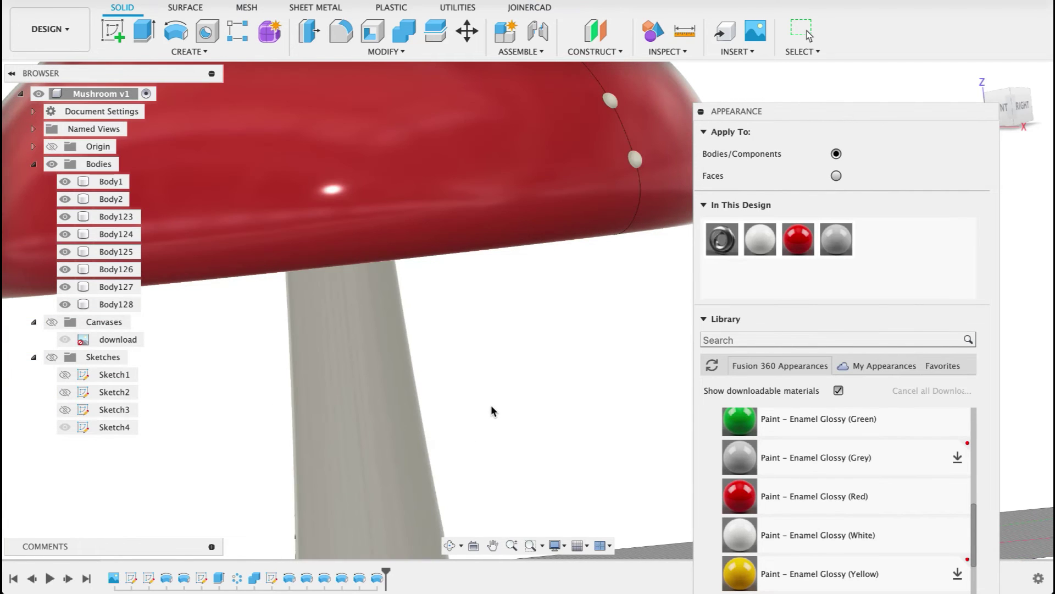
middle_click_drag(493, 411, 709, 122, "shift")
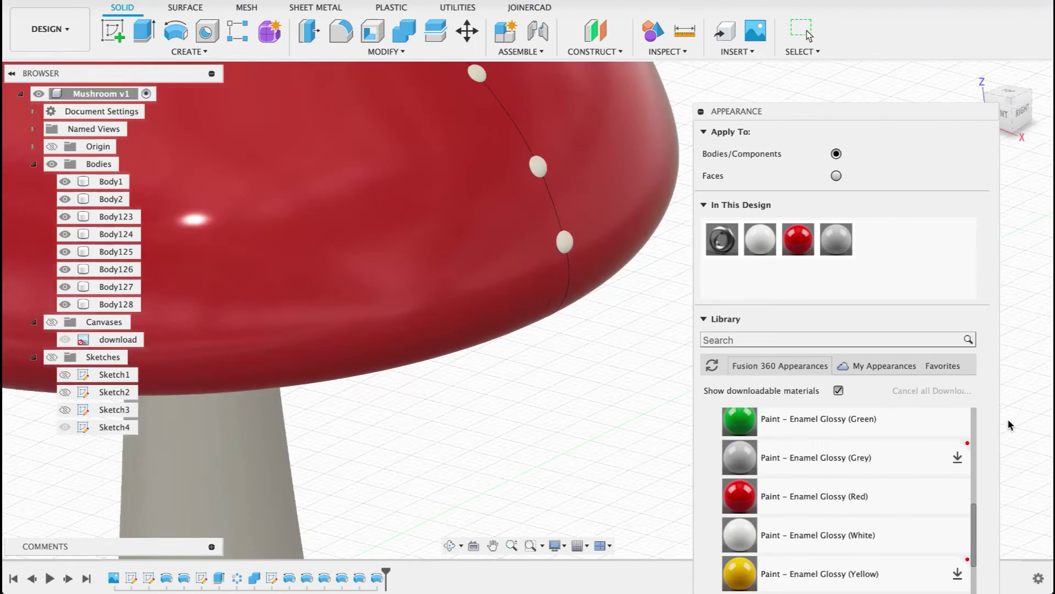
left_click_drag(908, 117, 888, 38)
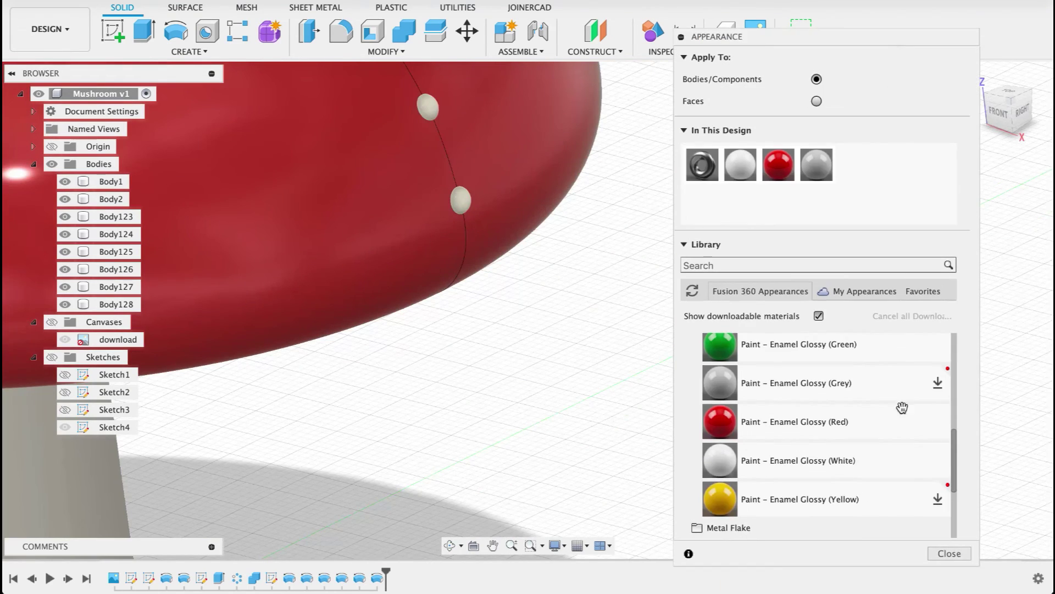
left_click(942, 553)
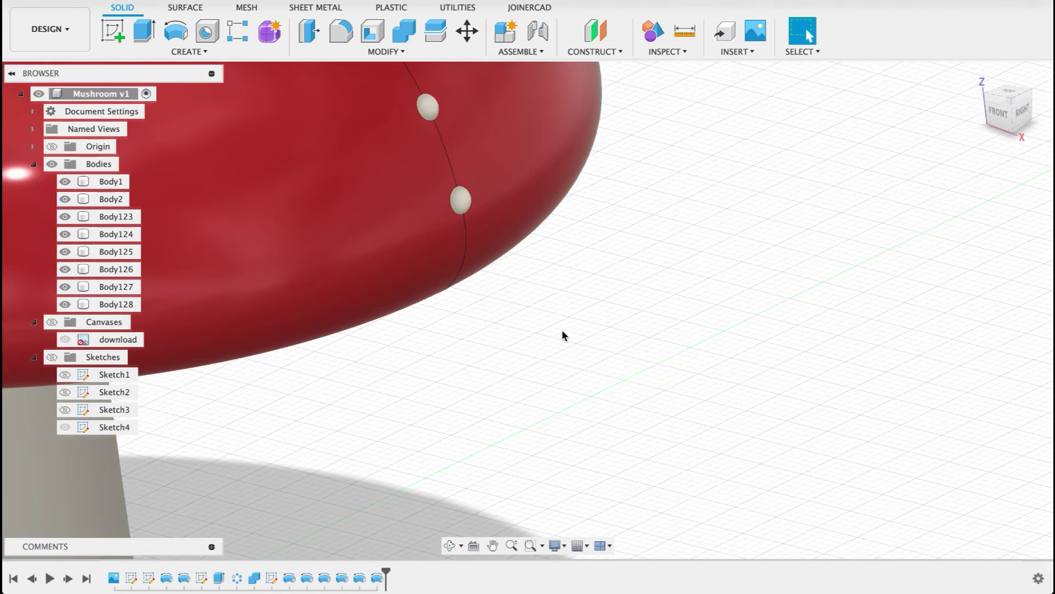
- Create a full circular pattern of the topmost spot body around the stem's axis with a quantity of 5
middle_click_drag(562, 328, 759, 362, "shift")
scroll(740, 356, "down", 10)
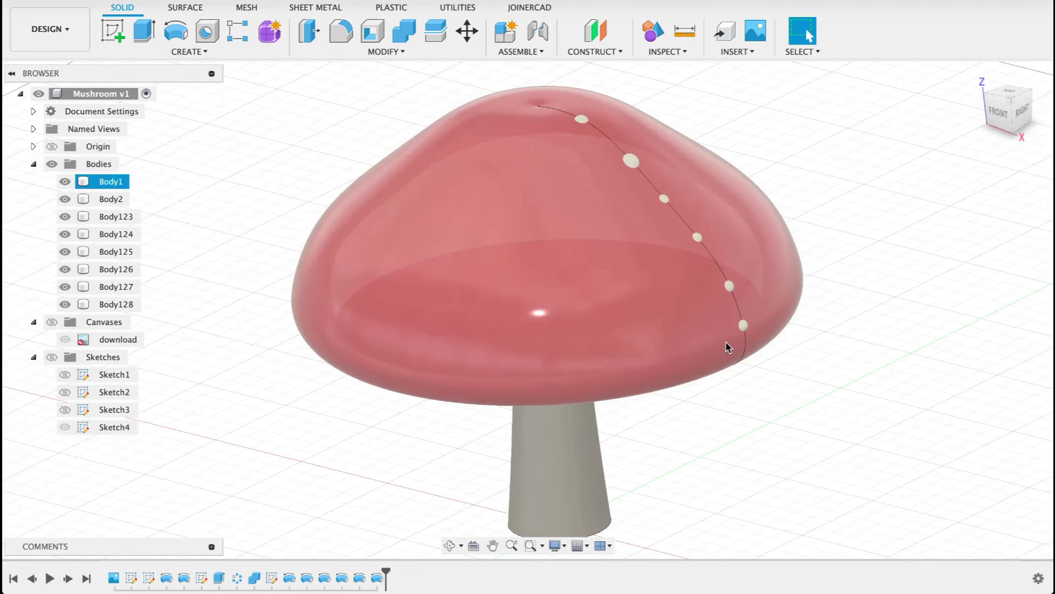
left_click(189, 51)
mouse_move(181, 366)
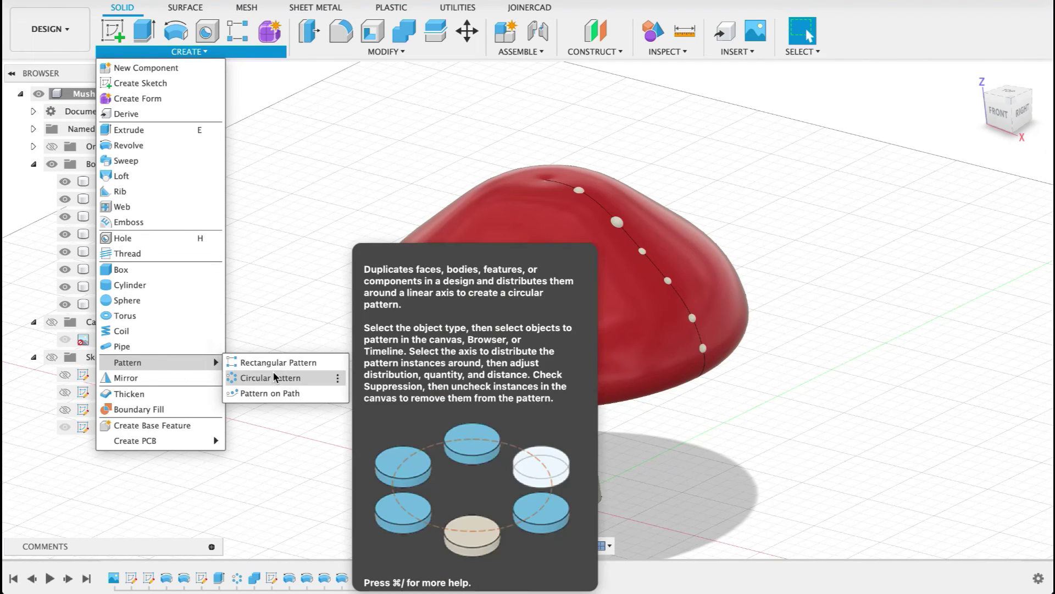
left_click(272, 377)
left_click(583, 191)
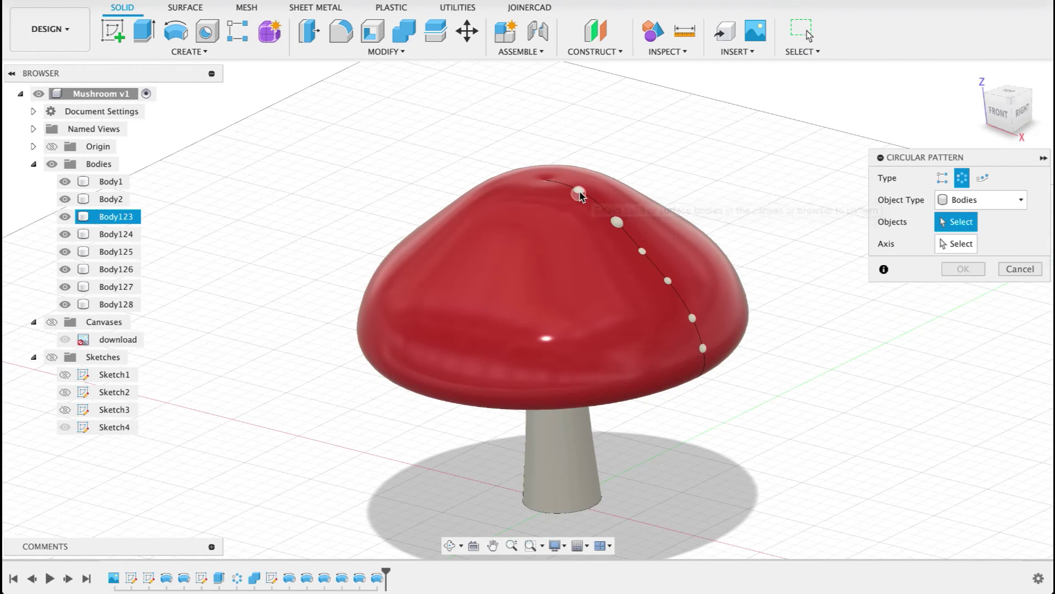
left_click(946, 246)
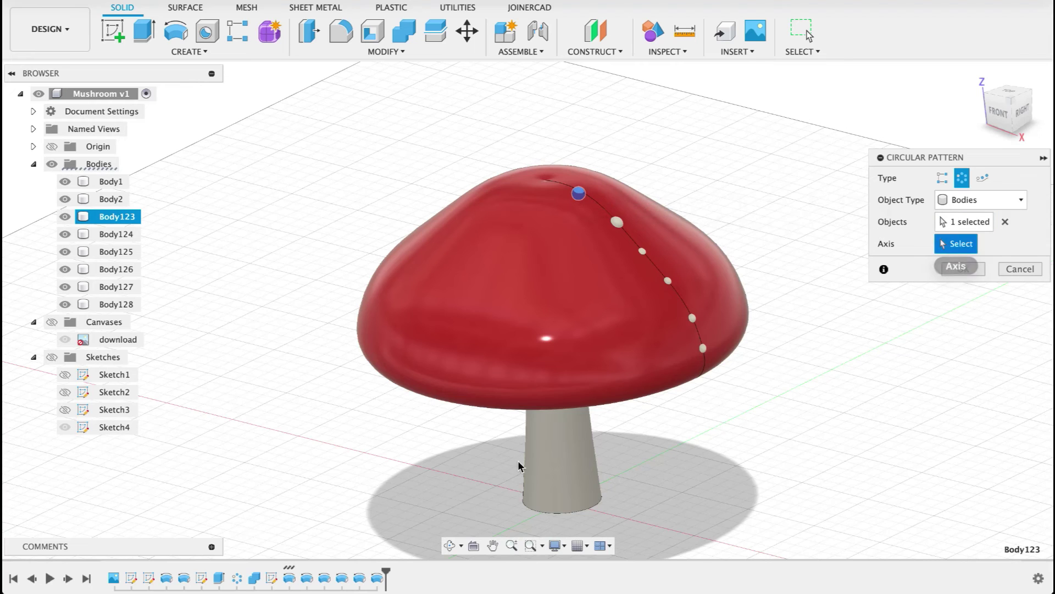
left_click(562, 453)
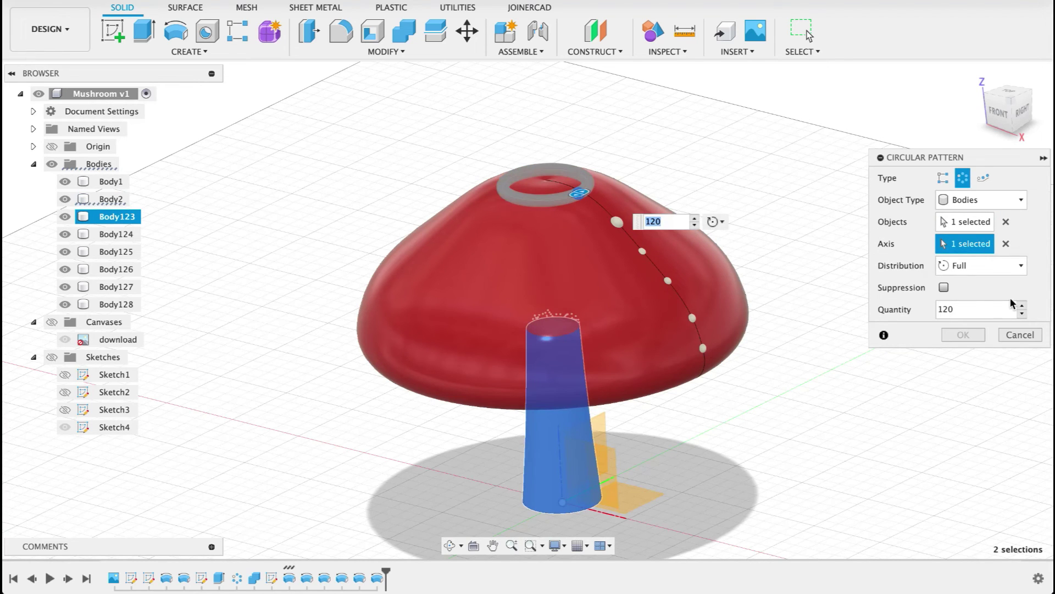
left_click(968, 307)
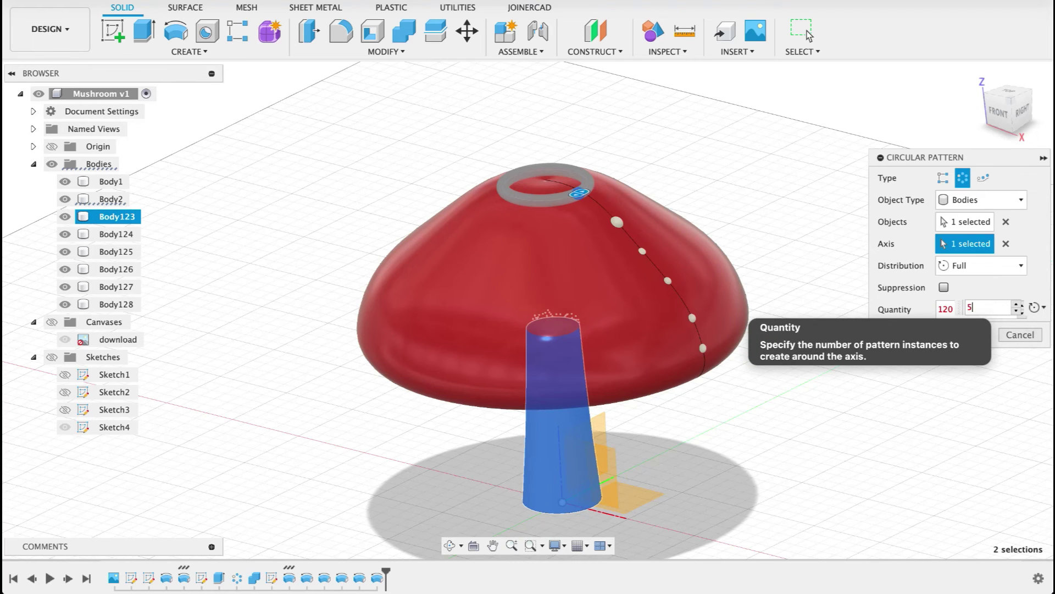
key("Return")
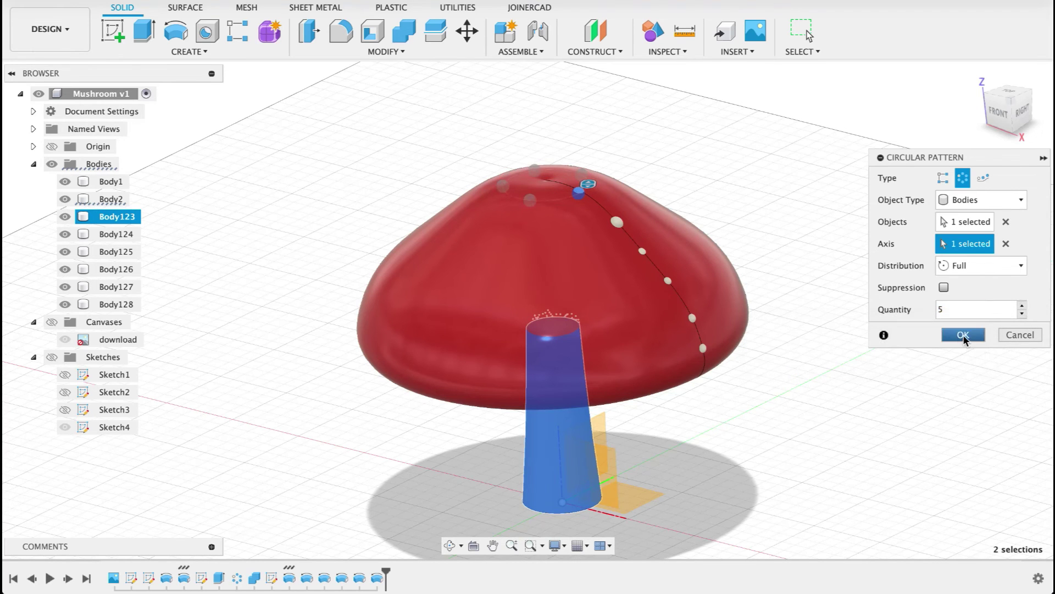
key("Return")
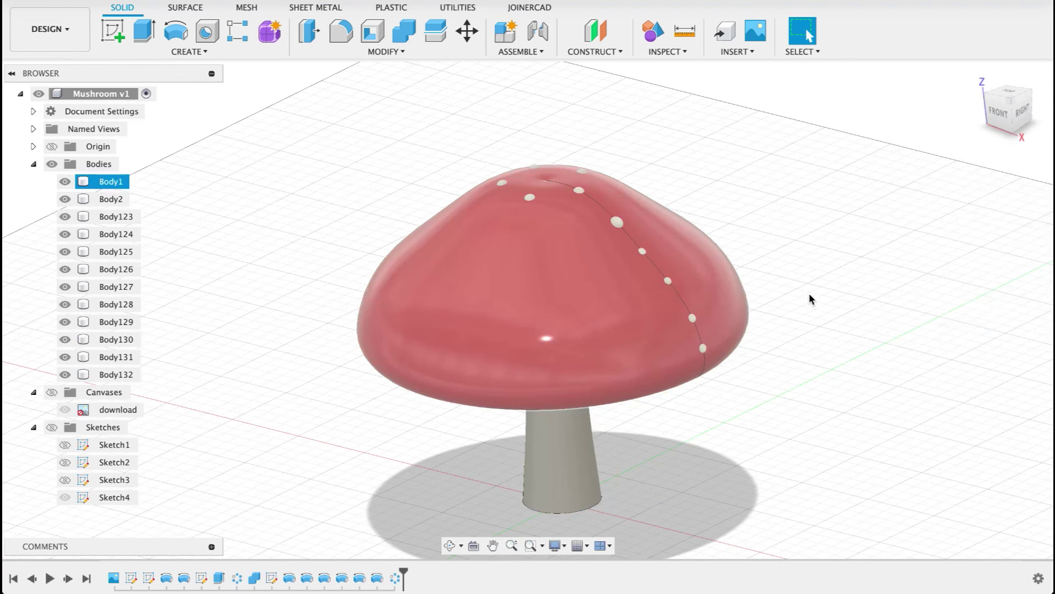
- Create a full circular pattern of the second spot body from the top around the stem's axis with a quantity of 7
left_click(220, 52)
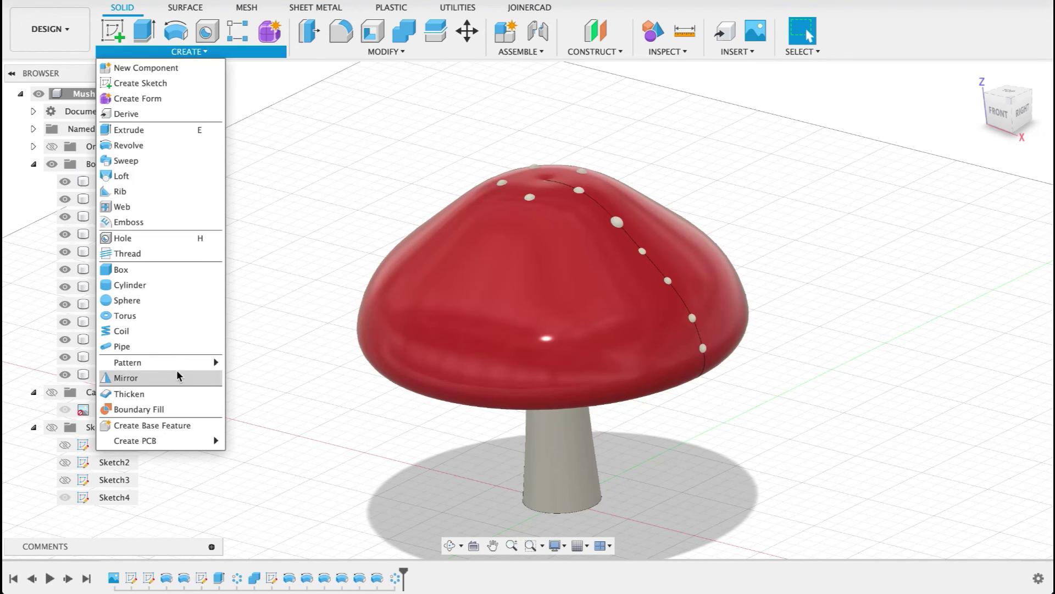
mouse_move(212, 362)
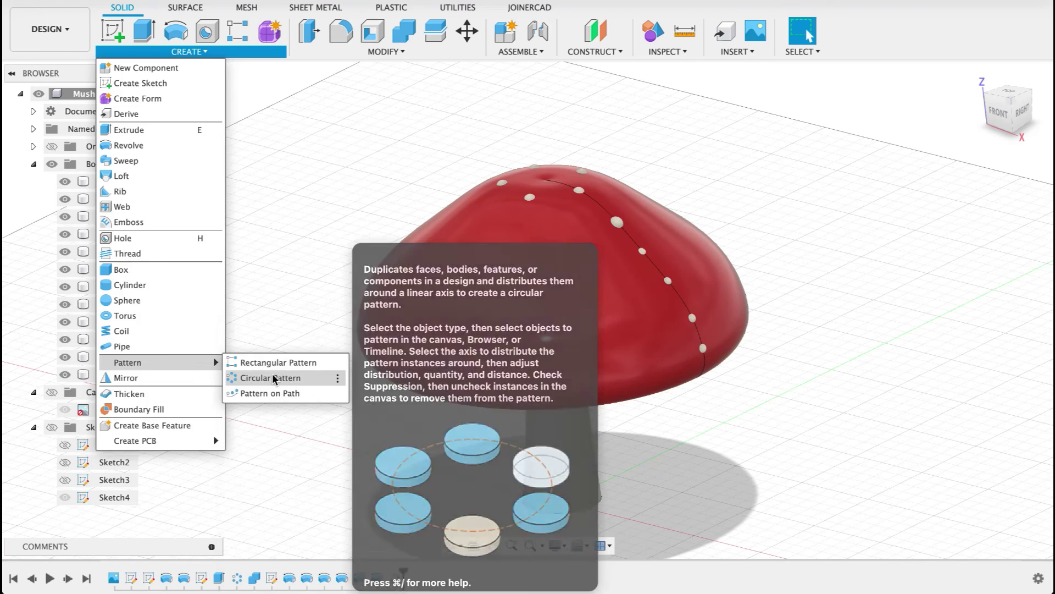
left_click(273, 378)
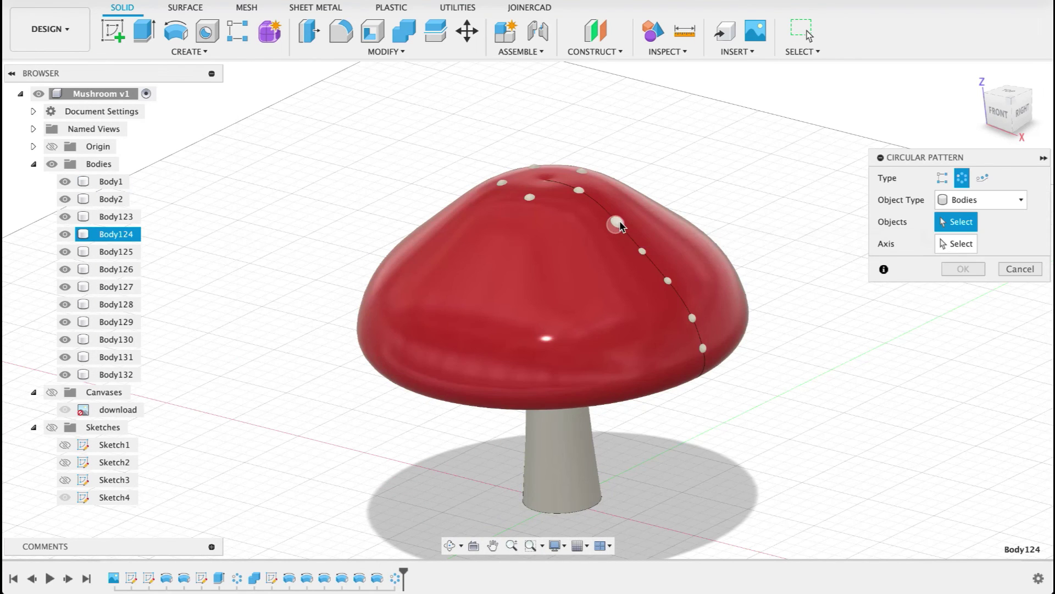
left_click(616, 225)
left_click(962, 247)
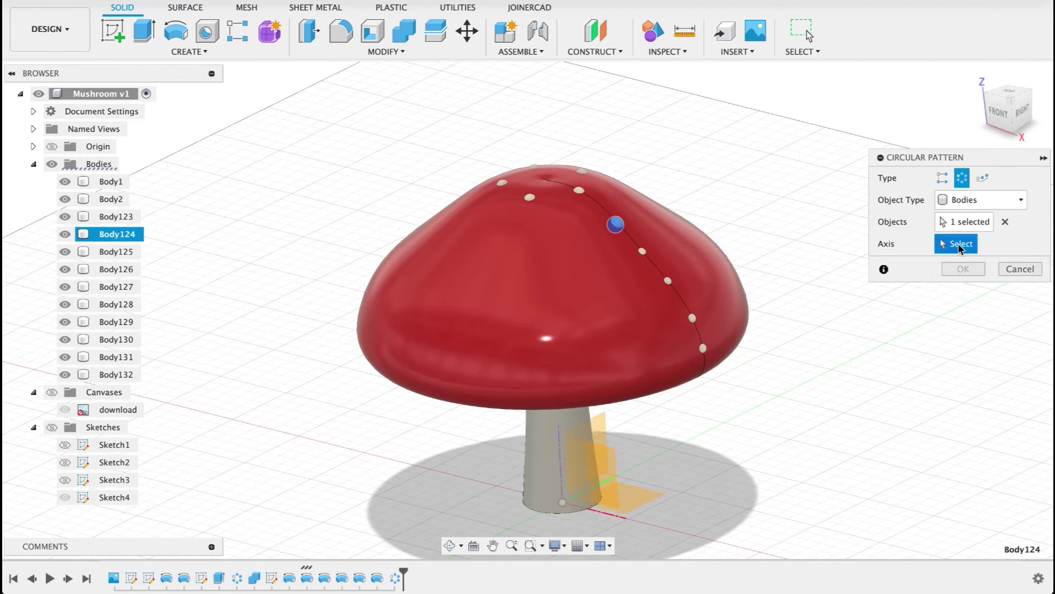
left_click(569, 463)
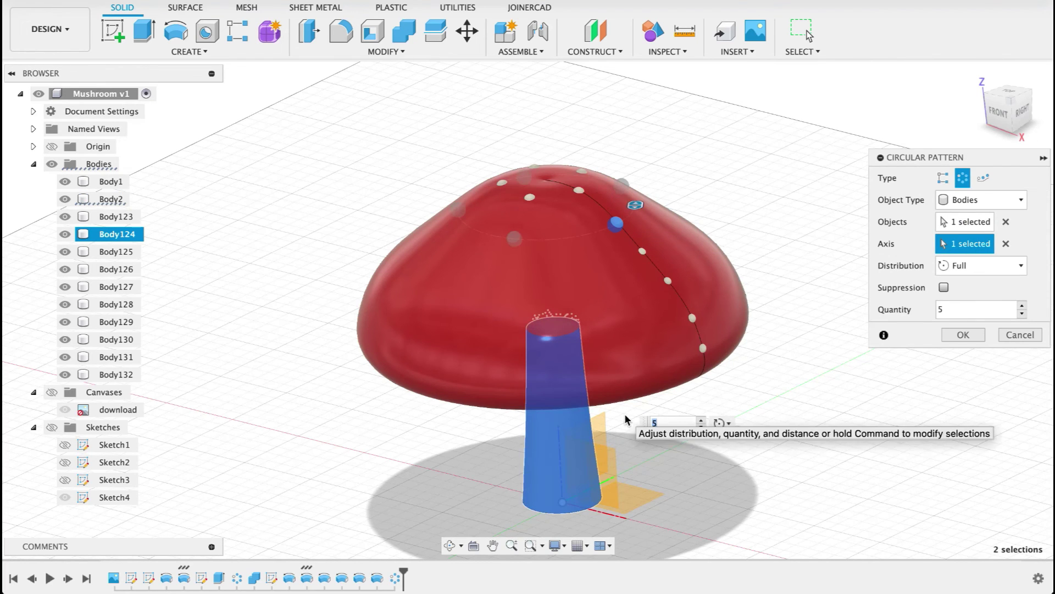
left_click(1022, 306)
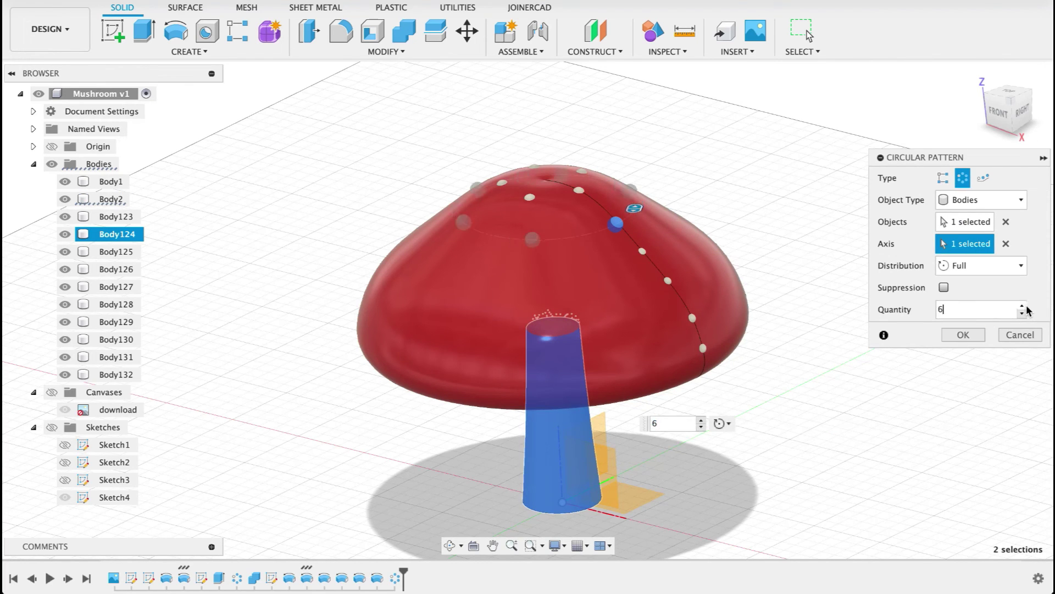
left_click(1022, 306)
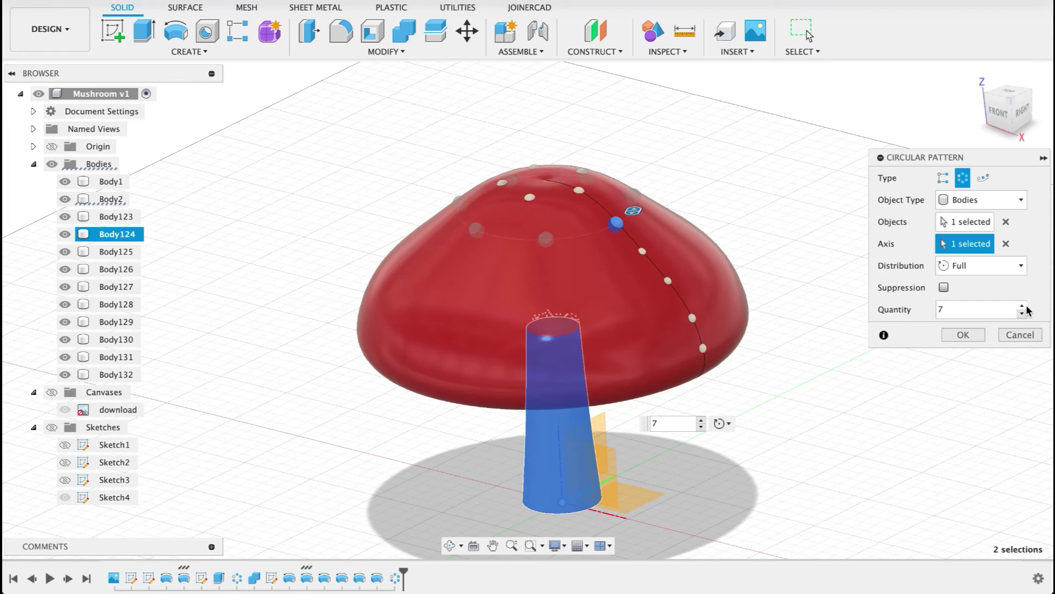
left_click(983, 334)
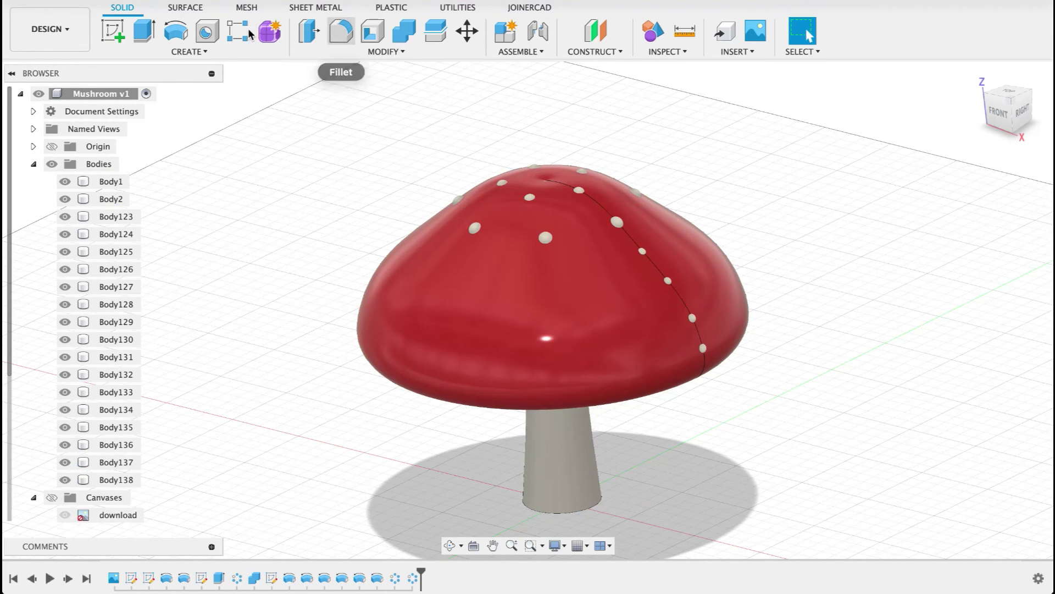
- Create a full circular pattern of the third spot body from the top around the stem's axis with a quantity of 11
left_click(194, 49)
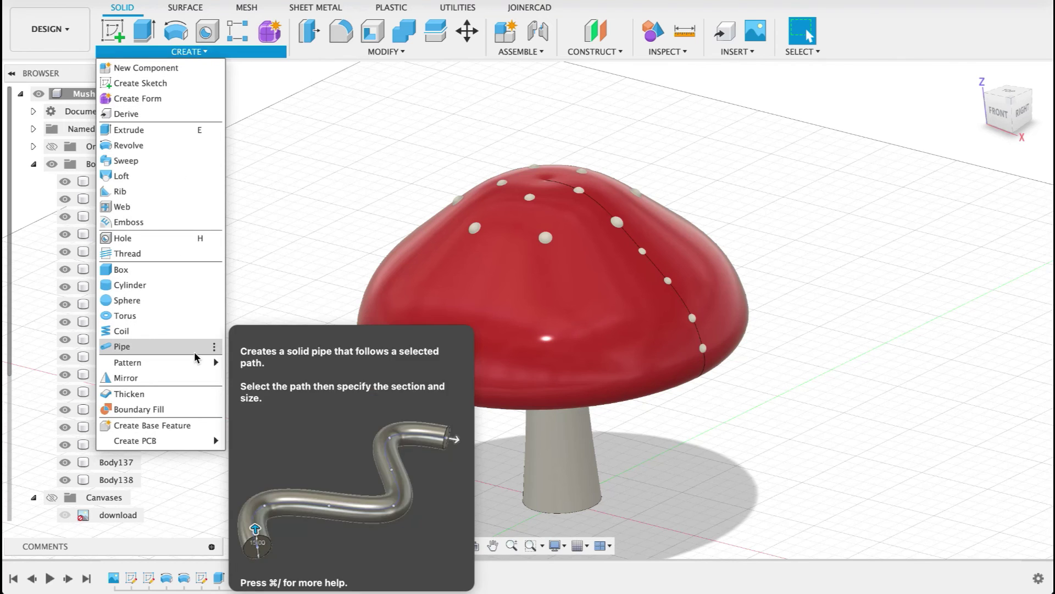
mouse_move(198, 363)
left_click(253, 379)
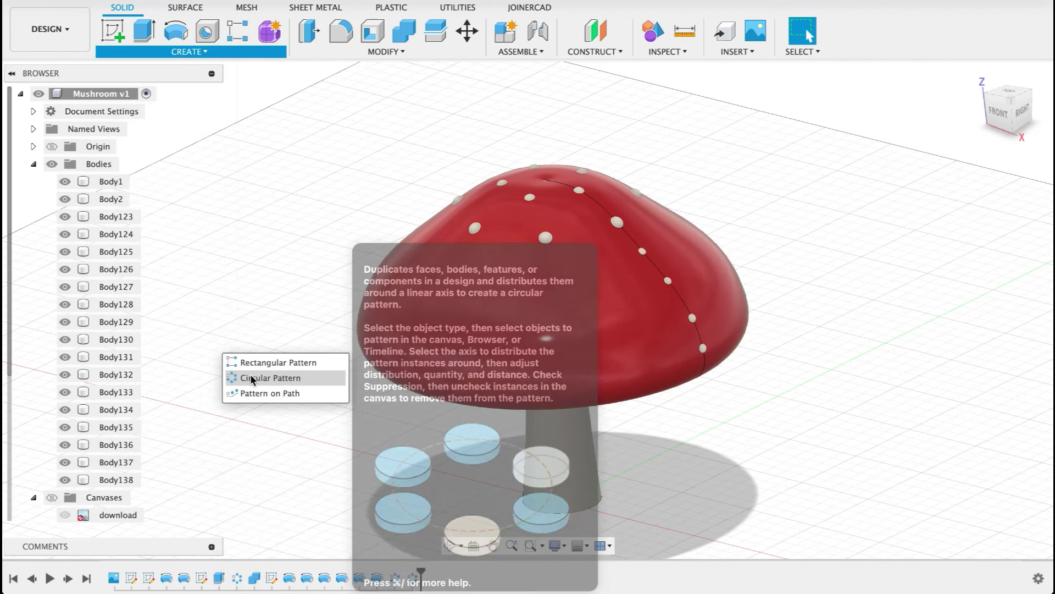
left_click(253, 379)
left_click(640, 254)
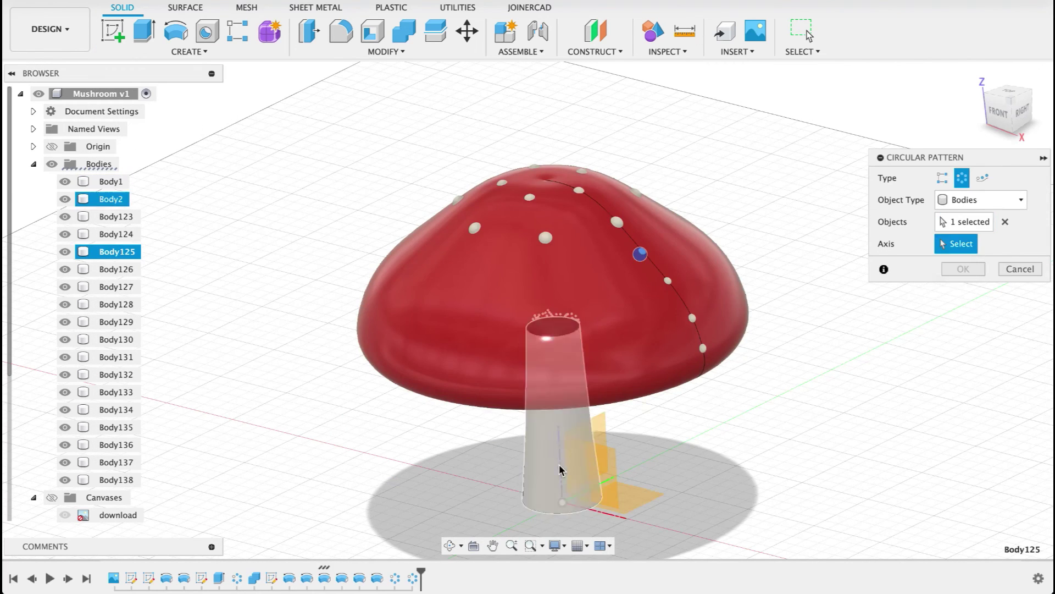
left_click(560, 469)
left_click(769, 269)
left_click(769, 269)
left_click(769, 269)
left_click(769, 268)
left_click(769, 269)
left_click(769, 269)
left_click(769, 269)
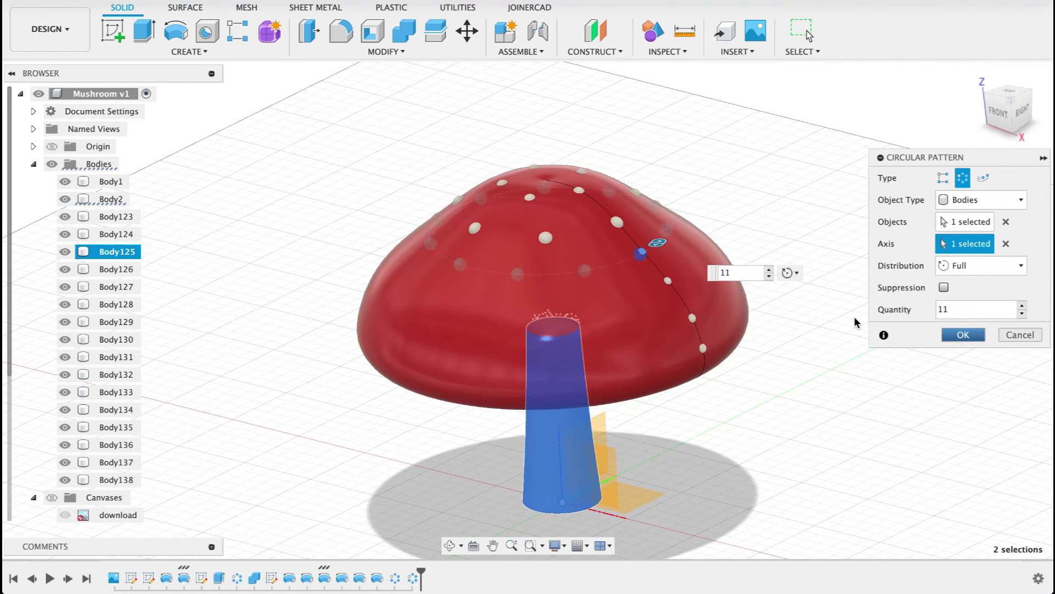
key("Return")
- Create a full circular pattern of the fourth spot body from the top around the stem's axis with a quantity of 20
left_click(189, 51)
mouse_move(212, 365)
left_click(253, 380)
left_click(667, 282)
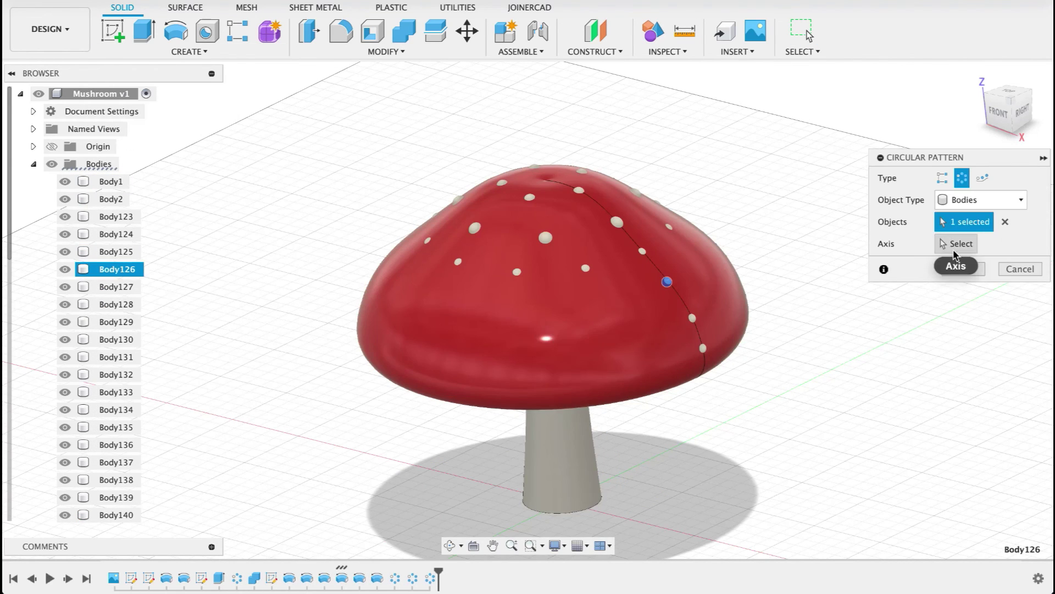
left_click(560, 469)
left_click(964, 332)
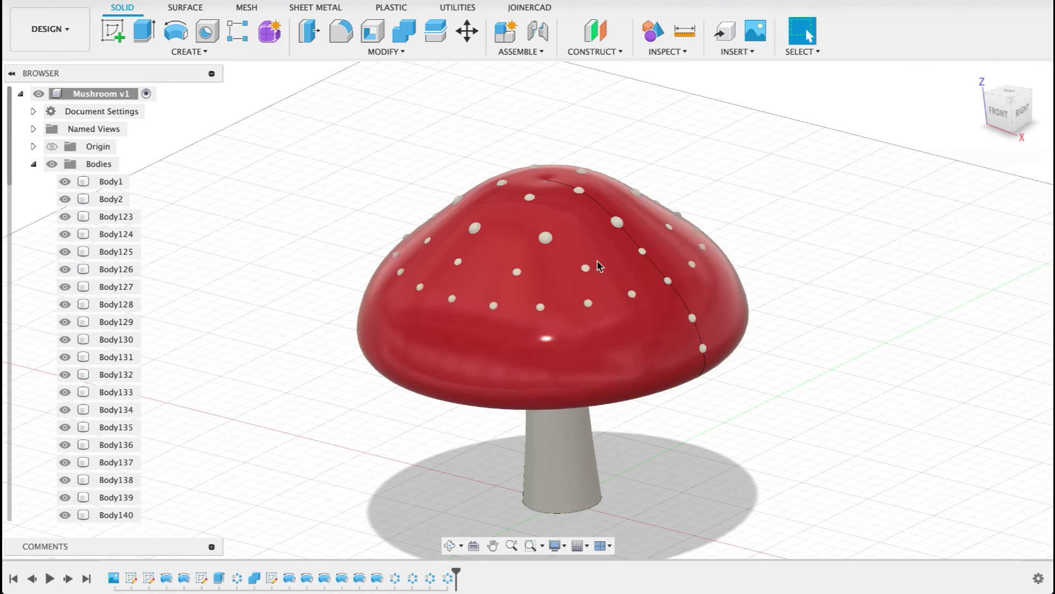
- Create a full circular pattern of the fifth spot around the stem's axis, with object type Bodies and a quantity of 16
left_click(189, 51)
mouse_move(212, 361)
left_click(253, 377)
left_click(691, 318)
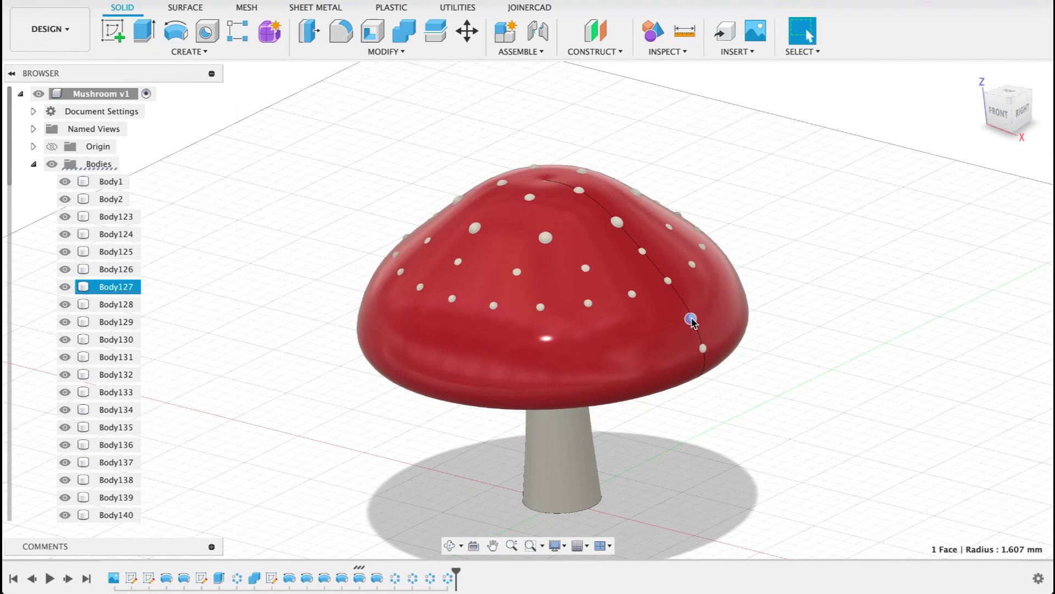
left_click(184, 33)
left_click(189, 51)
left_click(245, 377)
left_click(979, 199)
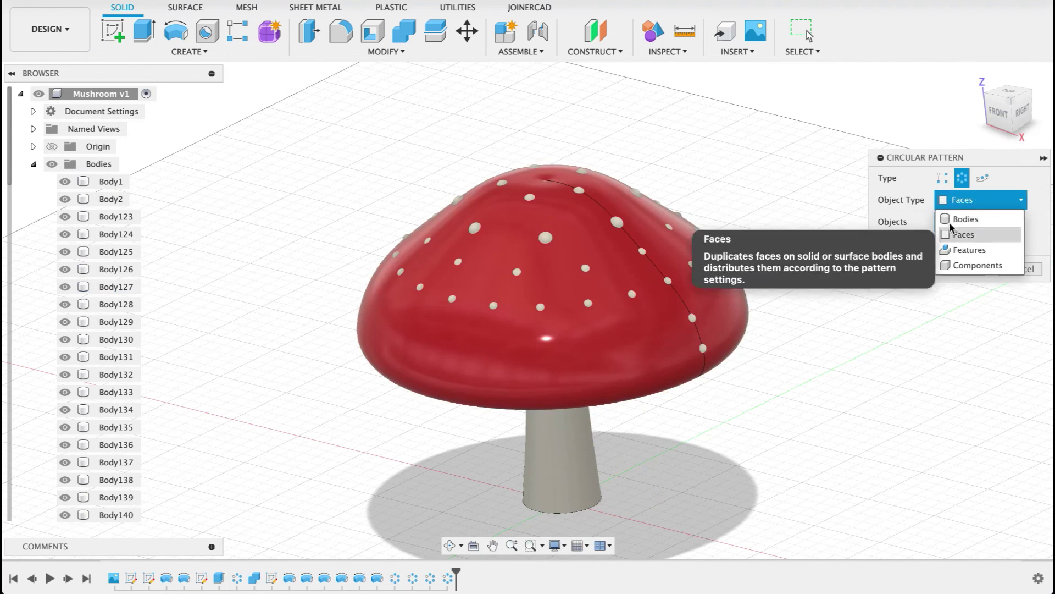
left_click(966, 219)
left_click(691, 319)
left_click(954, 309)
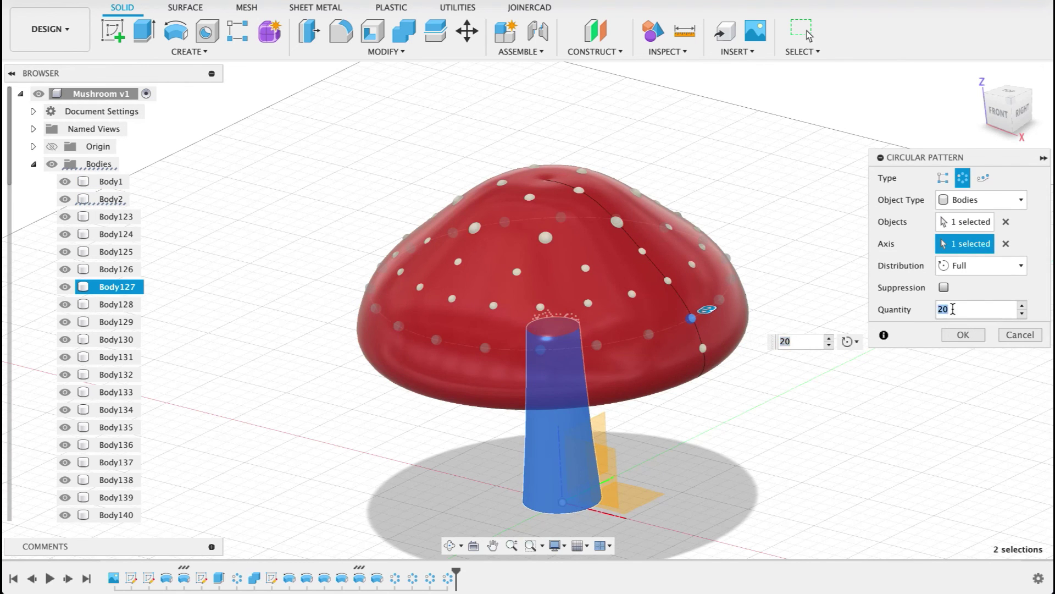
type("16")
left_click(963, 335)
- Create a full circular pattern of the lowest spot body on the cap's seam around the stem's axis
left_click(189, 51)
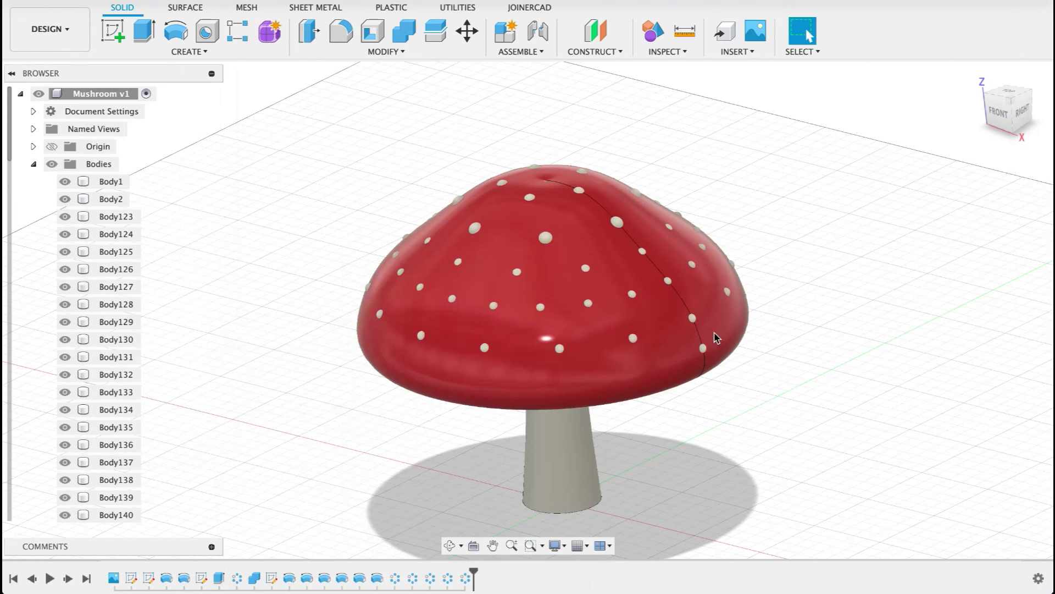
left_click(704, 347)
key("Return")
left_click(718, 339)
left_click(954, 335)
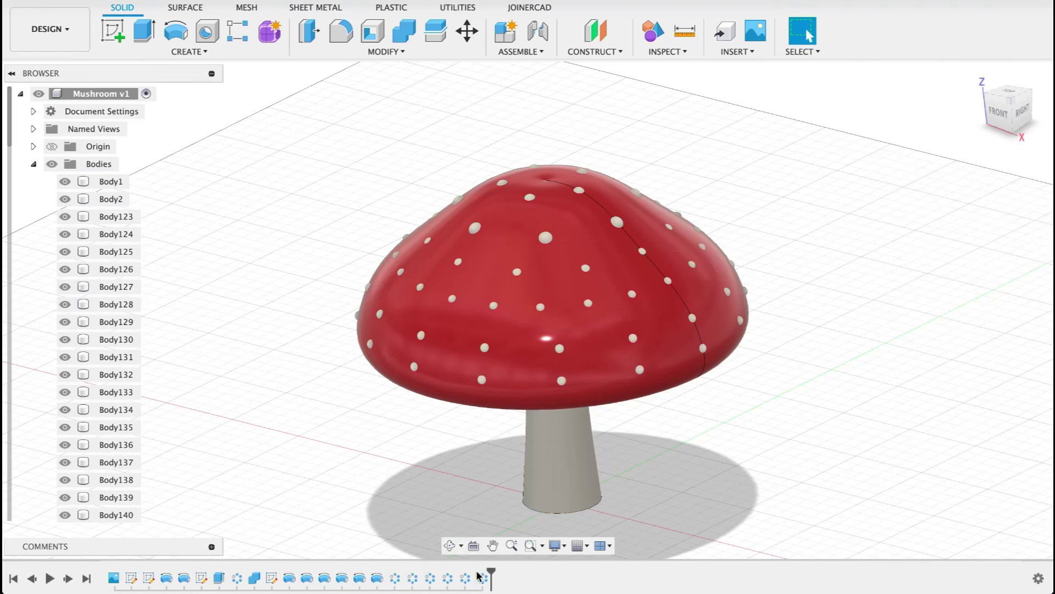
left_click(416, 366)
key("Return")
left_click(672, 348)
left_click(961, 311)
- In the Render workspace, open the scene settings and set the environment brightness to 2187.5 lx
middle_click_drag(843, 408, 761, 521, "shift")
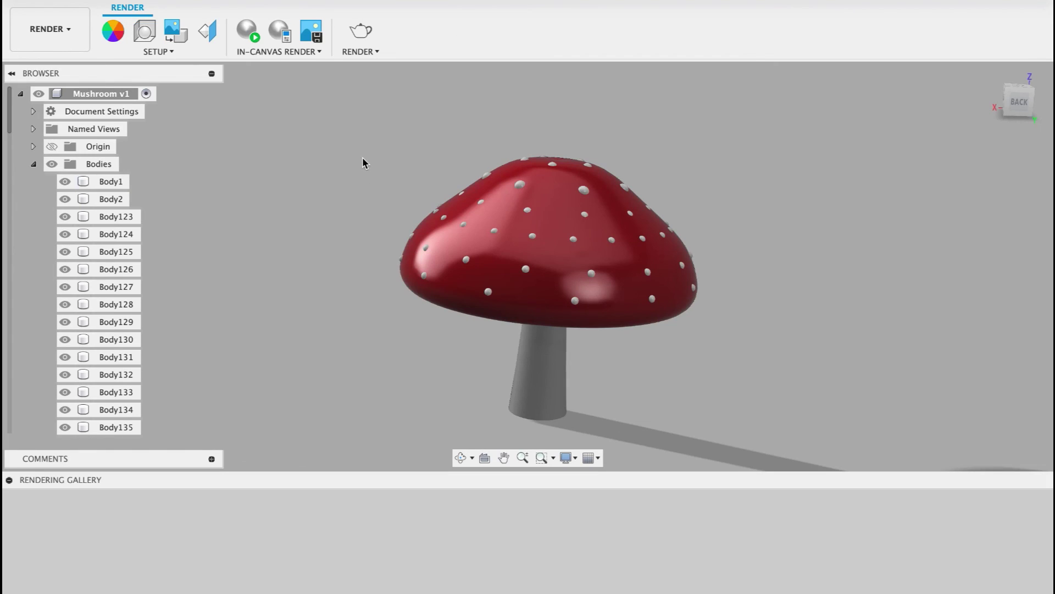
right_click(362, 158)
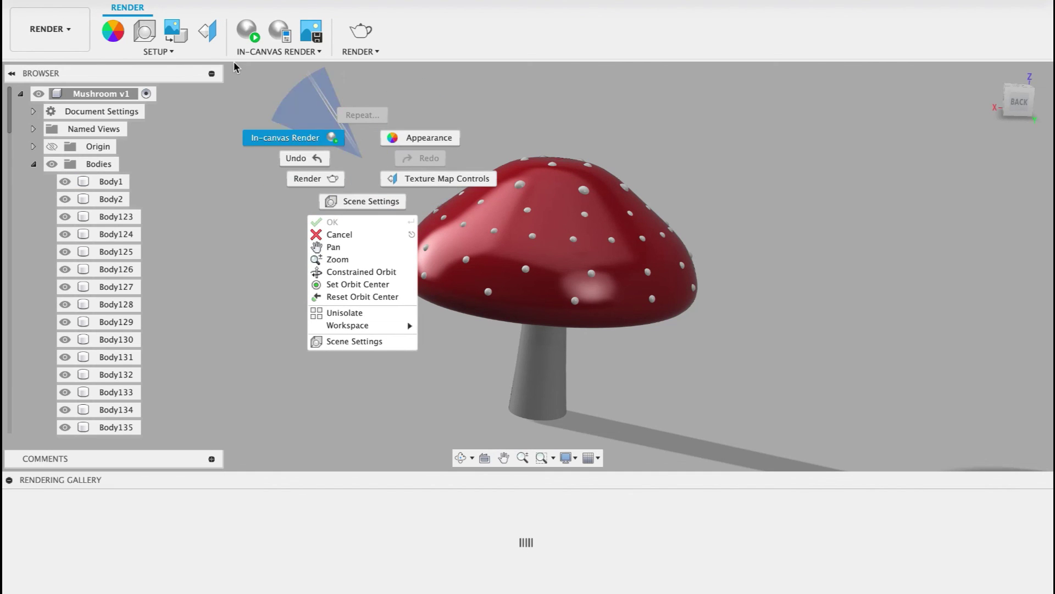
left_click(375, 206)
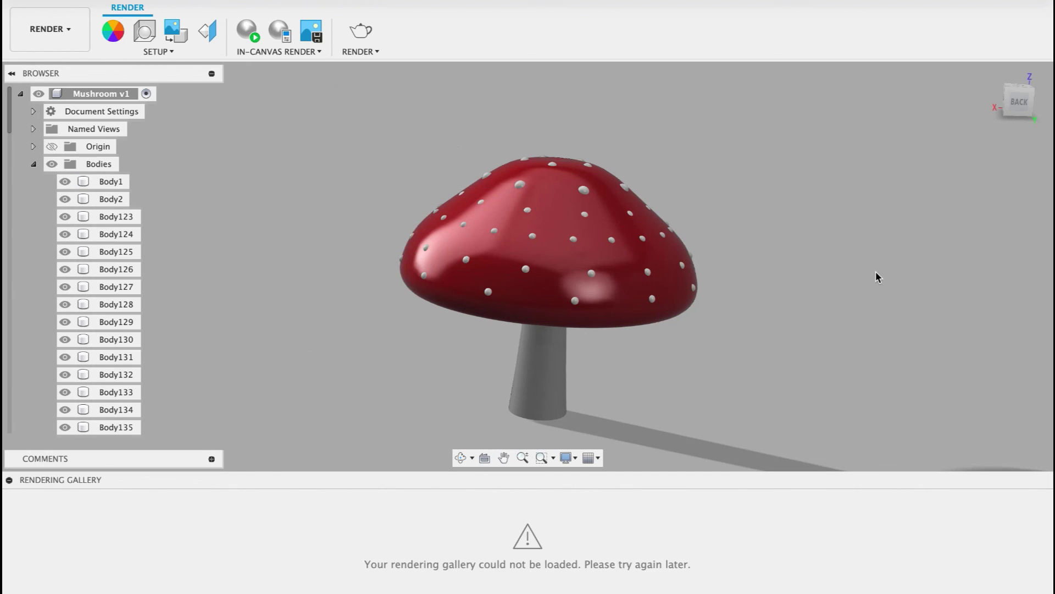
left_click_drag(931, 226, 936, 225)
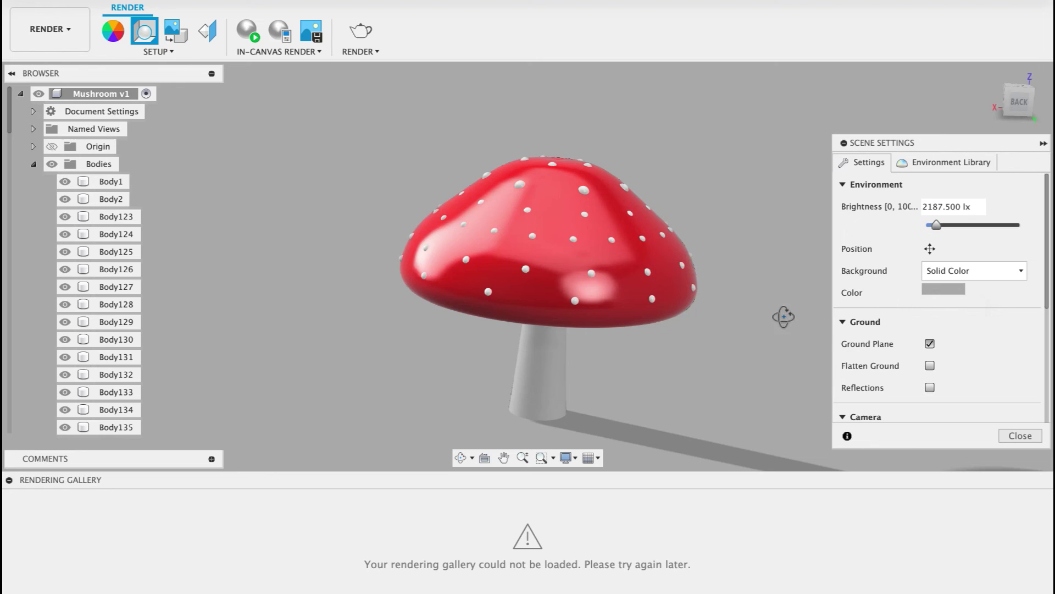
- Set the scene camera's focal length to 91 mm and its exposure to 8.9 EV, and close the scene settings
middle_click_drag(783, 316, 699, 305, "shift")
scroll(870, 336, "down", 5)
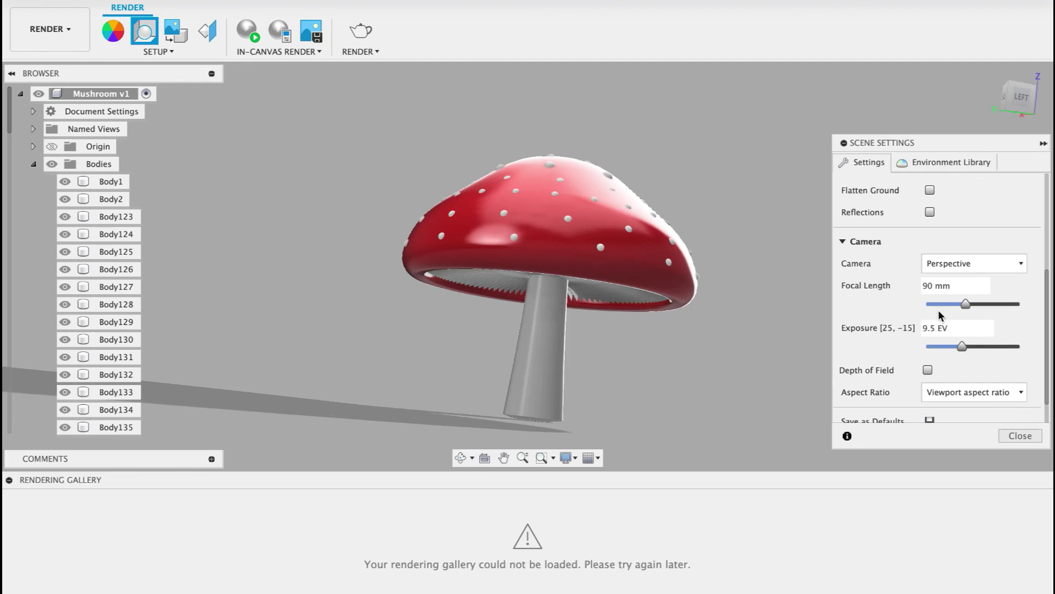
mouse_move(955, 307)
left_mouse_down()
mouse_move(943, 310)
mouse_move(966, 303)
left_mouse_up()
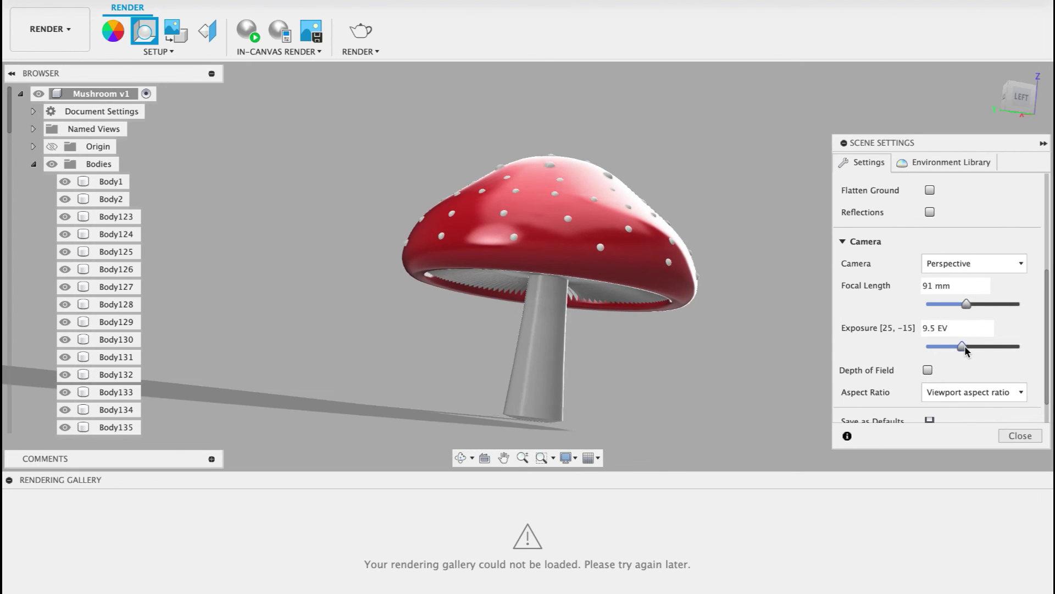
mouse_move(964, 345)
left_mouse_down()
mouse_move(990, 346)
mouse_move(961, 348)
left_mouse_up()
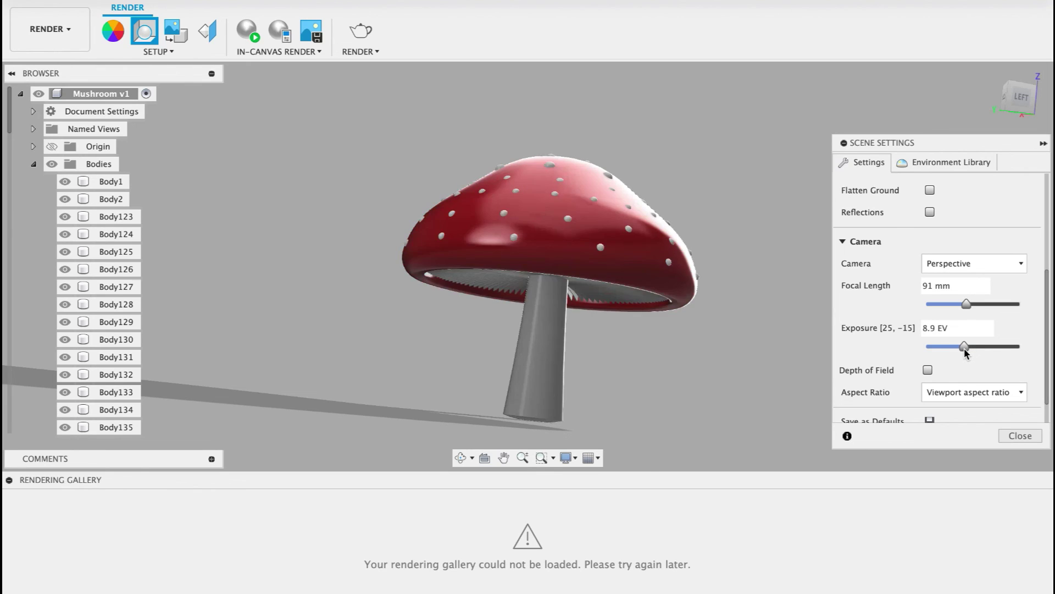
left_click(1020, 435)
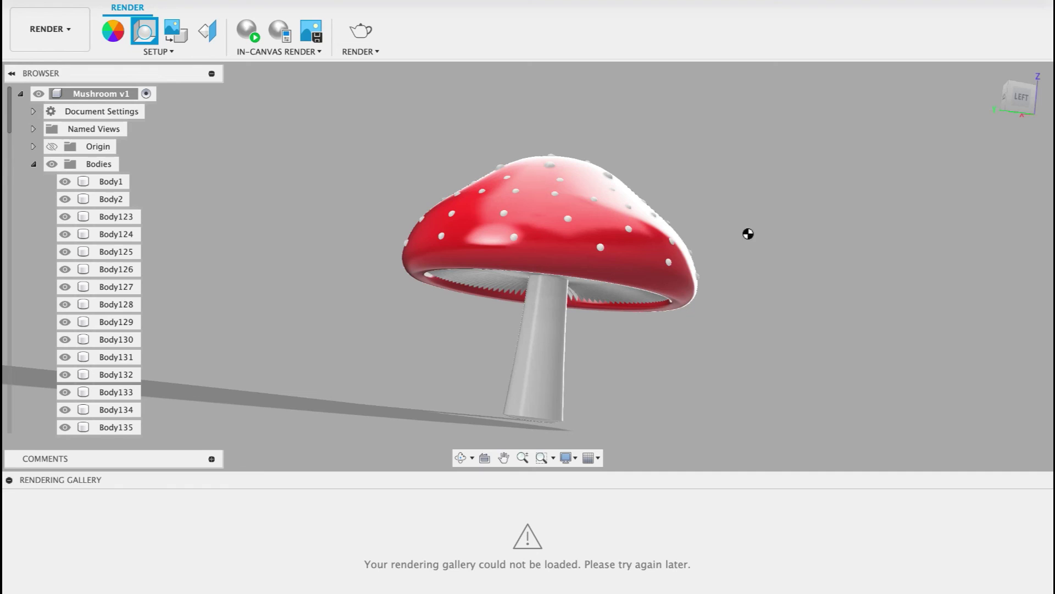
middle_click_drag(763, 220, 682, 227, "shift")
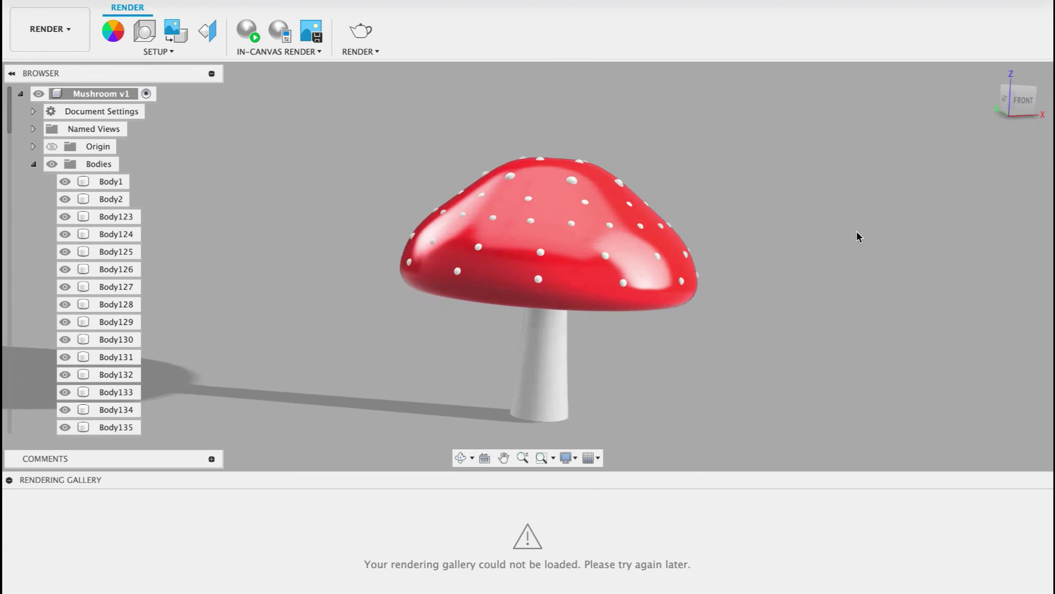